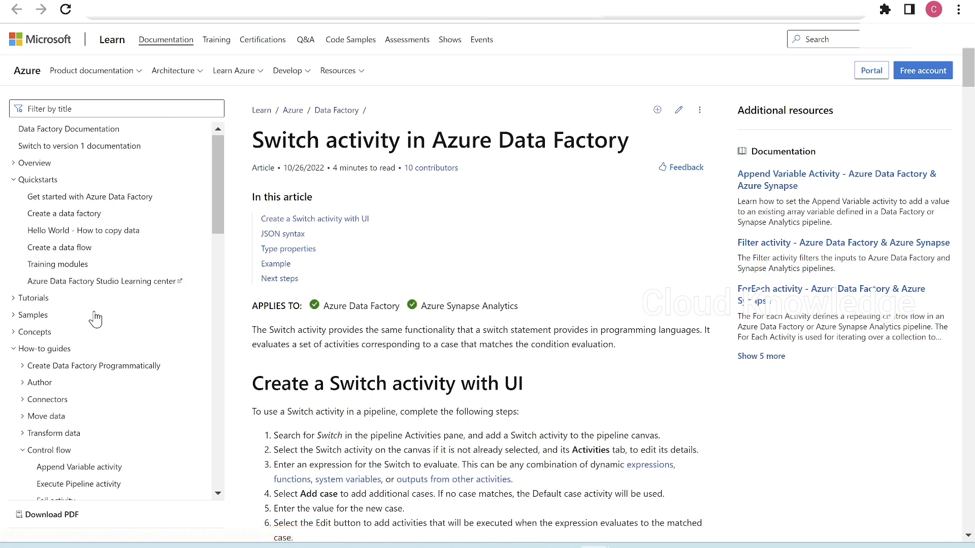
Step: Review the introduction and the "Create a Switch activity with UI" section of the Switch activity article
{"action": "scroll", "coordinate": [86, 285], "scroll_direction": "down", "scroll_amount": 5}
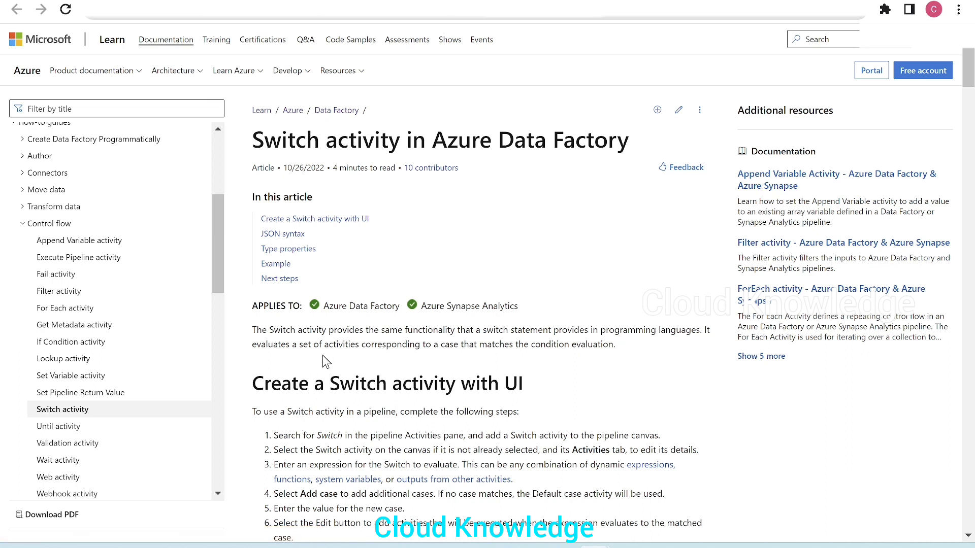
{"action": "left_click_drag", "start_coordinate": [364, 330], "coordinate": [703, 343]}
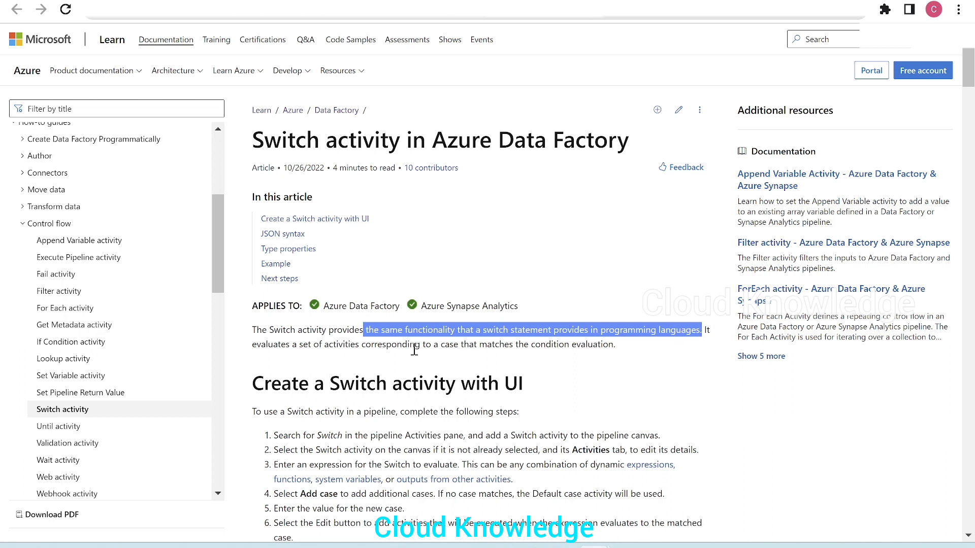
{"action": "left_click", "coordinate": [317, 354]}
{"action": "left_click_drag", "start_coordinate": [295, 346], "coordinate": [616, 346]}
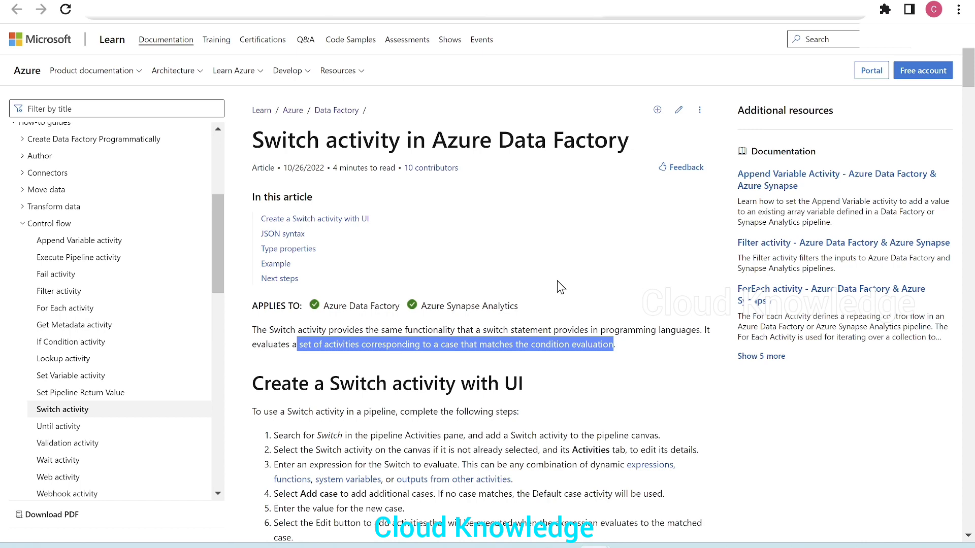
{"action": "scroll", "coordinate": [546, 299], "scroll_direction": "down", "scroll_amount": 2}
{"action": "scroll", "coordinate": [277, 330], "scroll_direction": "down", "scroll_amount": 2}
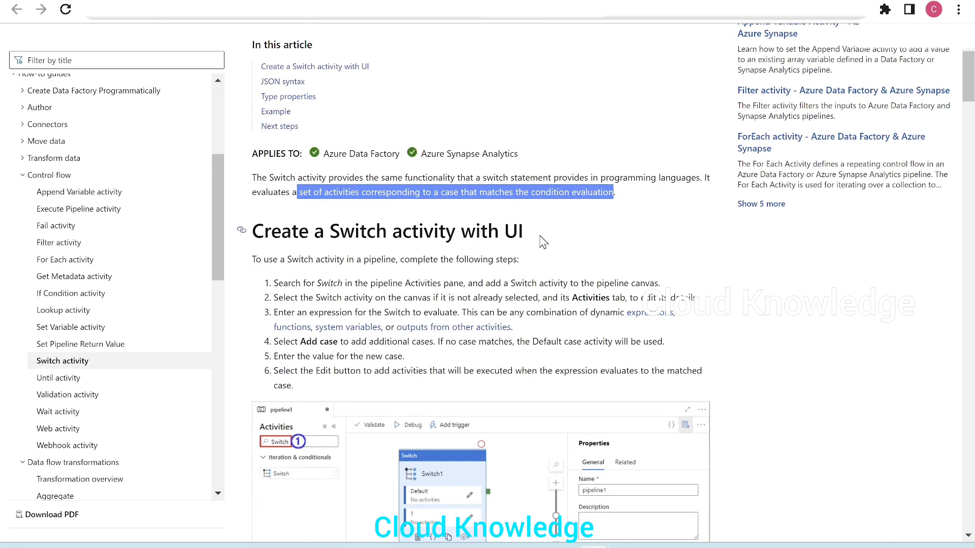
{"action": "scroll", "coordinate": [542, 241], "scroll_direction": "down", "scroll_amount": 3}
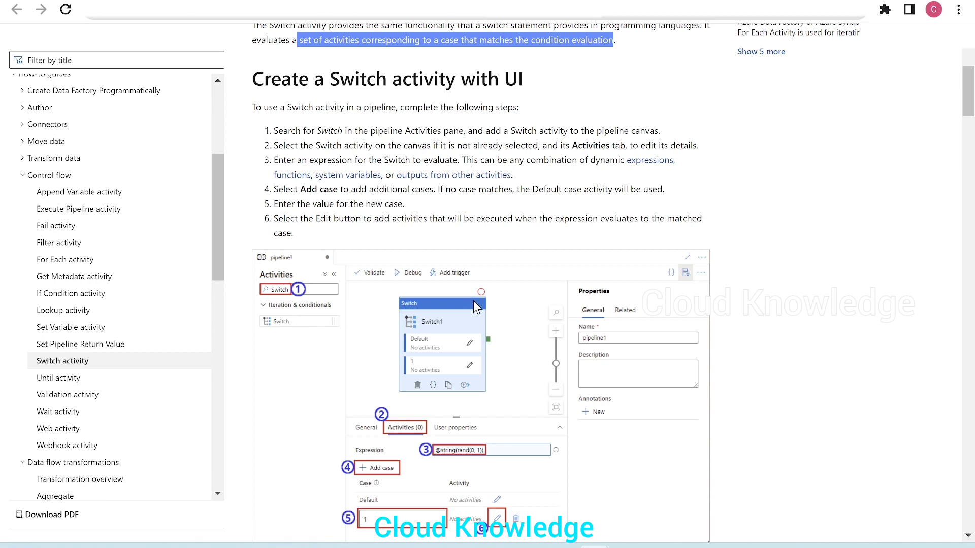
{"action": "scroll", "coordinate": [473, 300], "scroll_direction": "down", "scroll_amount": 3}
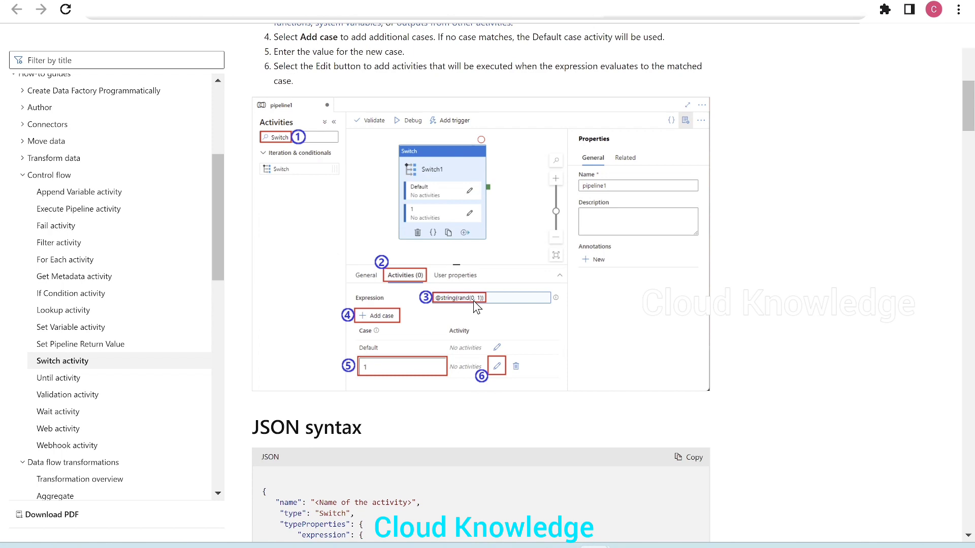
{"action": "scroll", "coordinate": [615, 289], "scroll_direction": "down", "scroll_amount": 3}
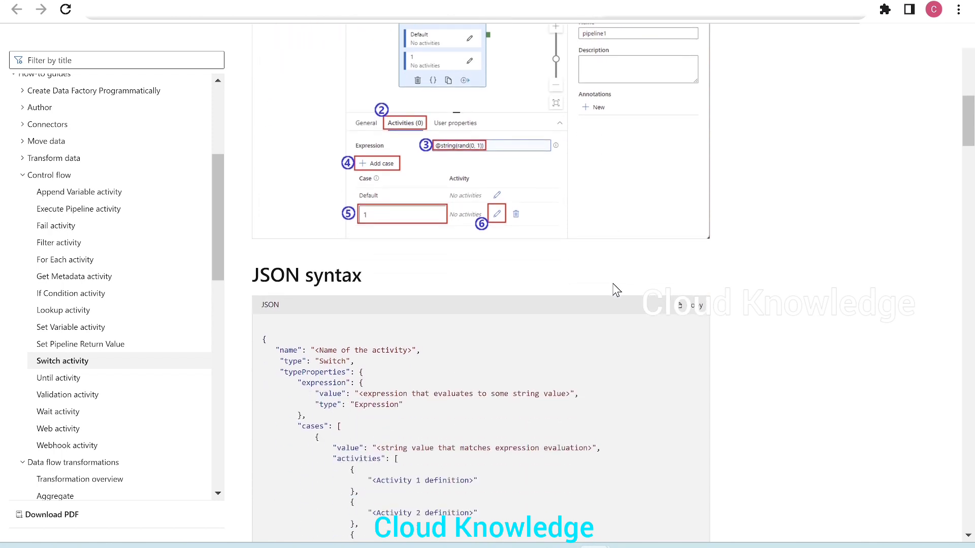
Step: Examine the JSON syntax and the Type properties table of the Switch activity, focusing on the expression property
{"action": "scroll", "coordinate": [616, 290], "scroll_direction": "down", "scroll_amount": 7}
{"action": "scroll", "coordinate": [617, 290], "scroll_direction": "up", "scroll_amount": 3}
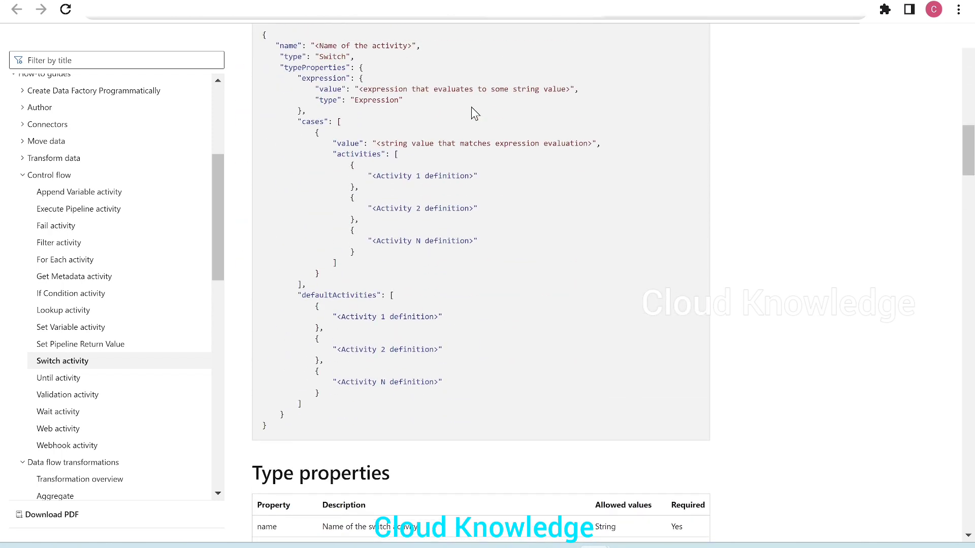
{"action": "scroll", "coordinate": [550, 293], "scroll_direction": "down", "scroll_amount": 3}
{"action": "scroll", "coordinate": [550, 292], "scroll_direction": "down", "scroll_amount": 6}
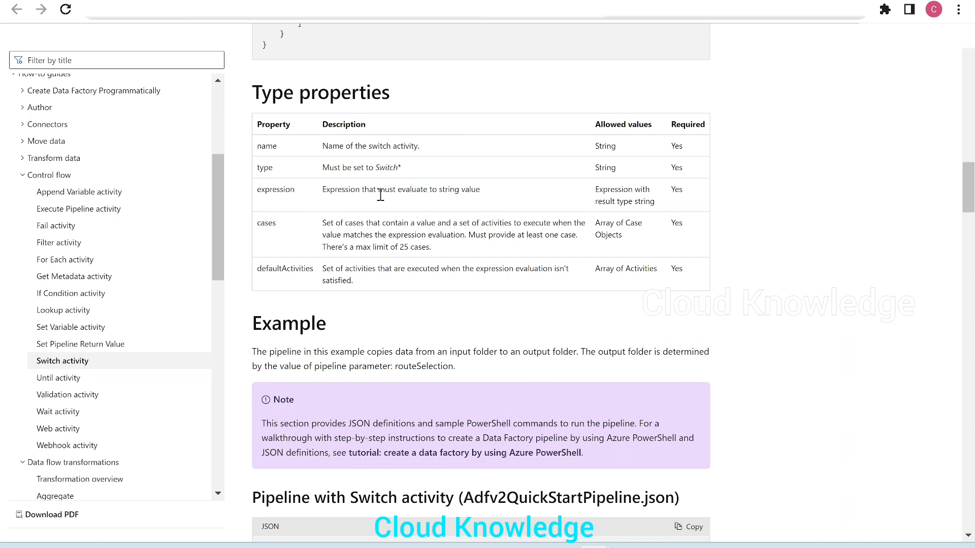
{"action": "left_click_drag", "start_coordinate": [482, 193], "coordinate": [550, 211]}
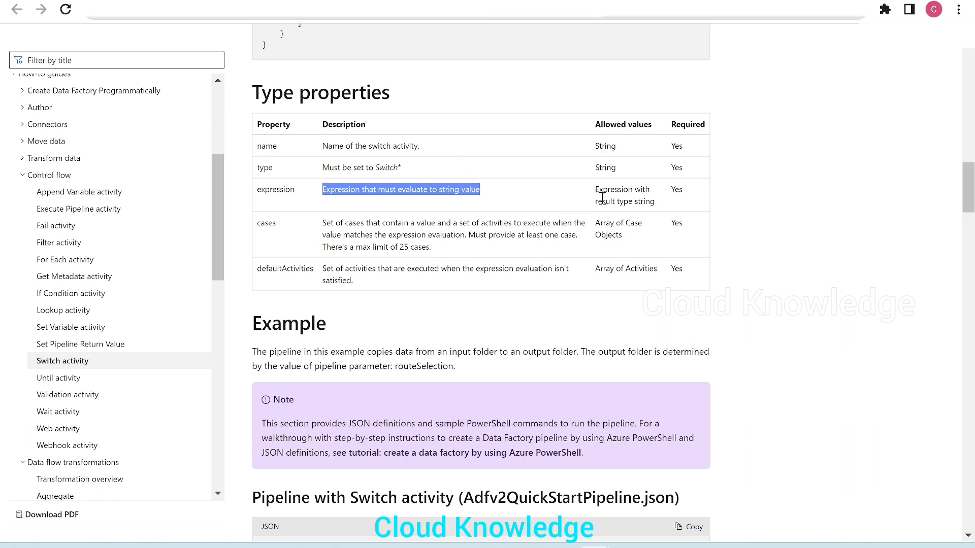
{"action": "left_click", "coordinate": [676, 191]}
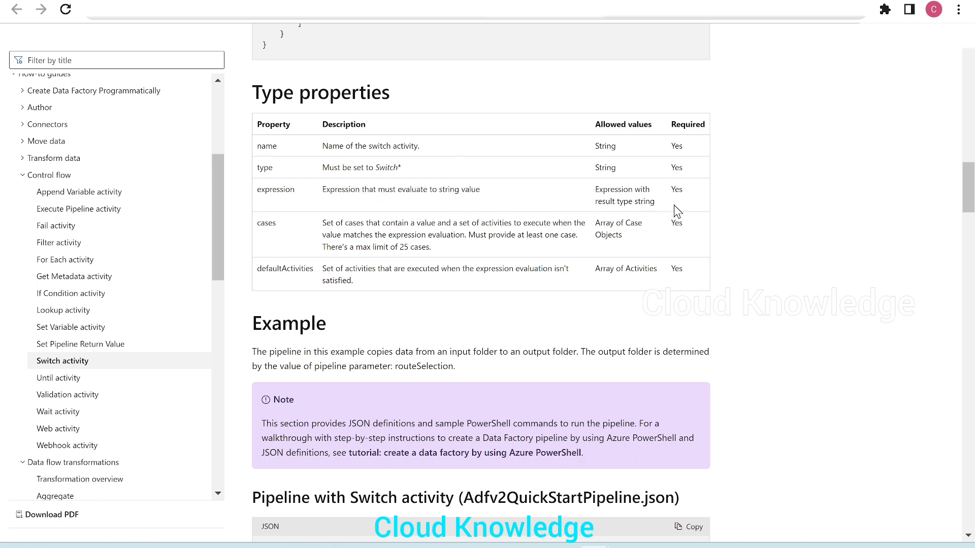
{"action": "left_click_drag", "start_coordinate": [676, 210], "coordinate": [257, 197]}
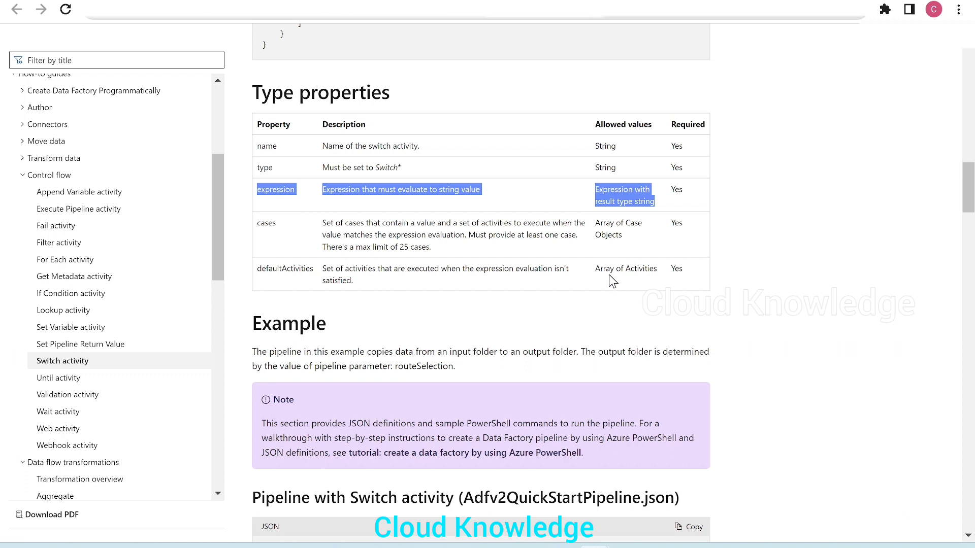
{"action": "left_click", "coordinate": [454, 260]}
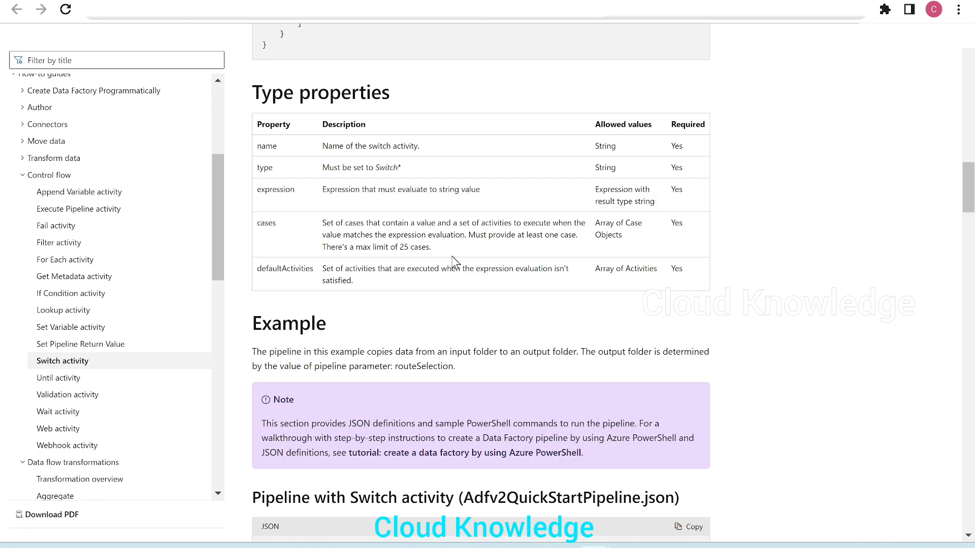
{"action": "scroll", "coordinate": [492, 252], "scroll_direction": "down", "scroll_amount": 2}
{"action": "scroll", "coordinate": [352, 213], "scroll_direction": "up", "scroll_amount": 2}
{"action": "scroll", "coordinate": [311, 348], "scroll_direction": "down", "scroll_amount": 1}
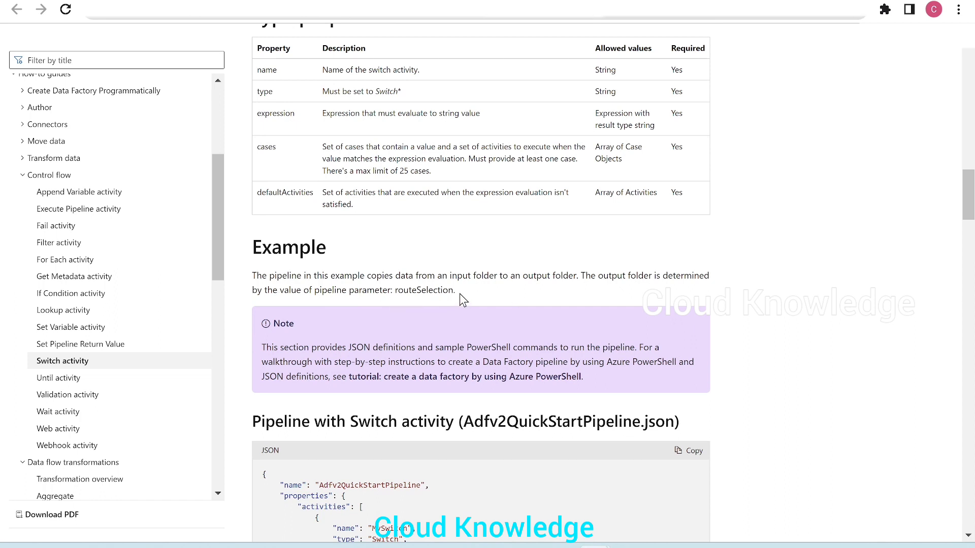
Step: Read the example's description and study the routeSelection expression and case "1" in the Adfv2QuickStartPipeline.json code
{"action": "left_click_drag", "start_coordinate": [457, 293], "coordinate": [245, 267]}
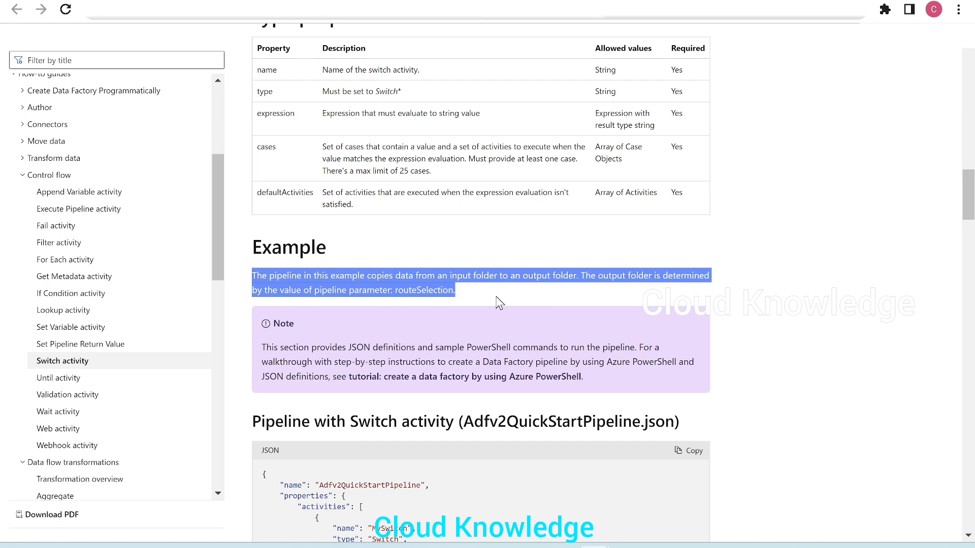
{"action": "left_click", "coordinate": [472, 291]}
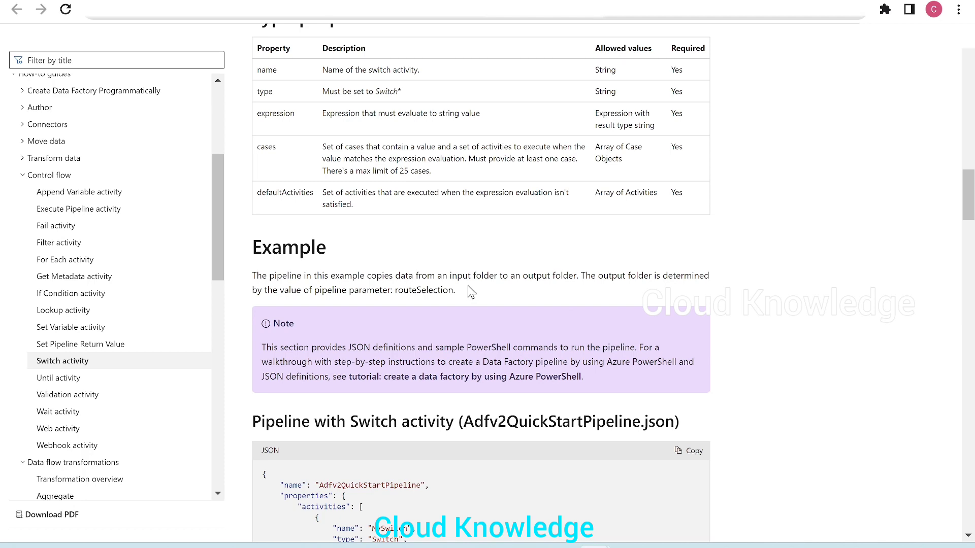
{"action": "scroll", "coordinate": [475, 293], "scroll_direction": "down", "scroll_amount": 3}
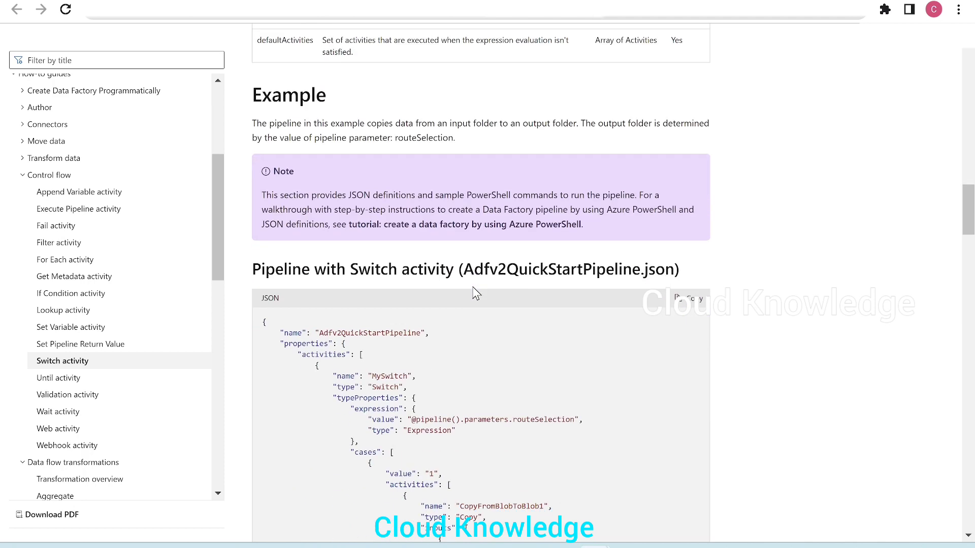
{"action": "scroll", "coordinate": [476, 294], "scroll_direction": "down", "scroll_amount": 2}
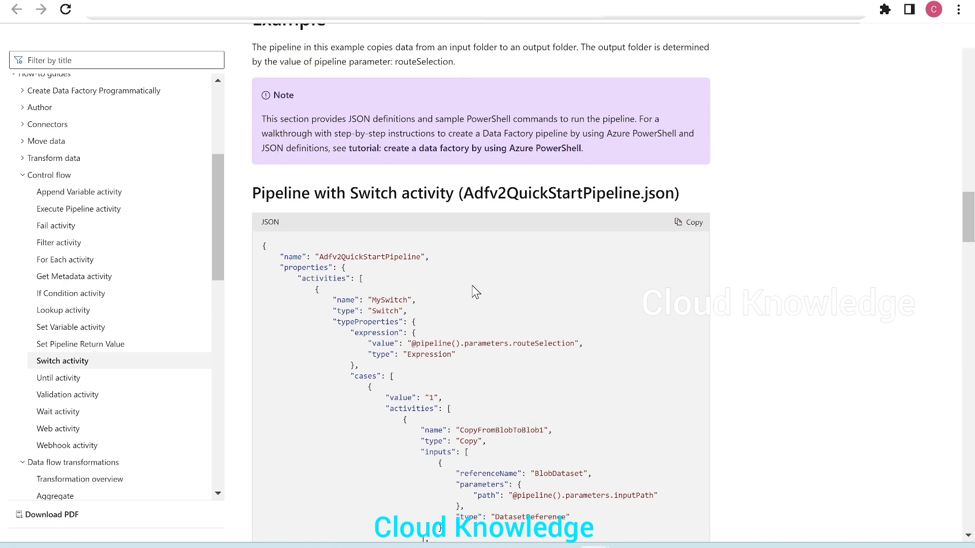
{"action": "scroll", "coordinate": [476, 294], "scroll_direction": "down", "scroll_amount": 3}
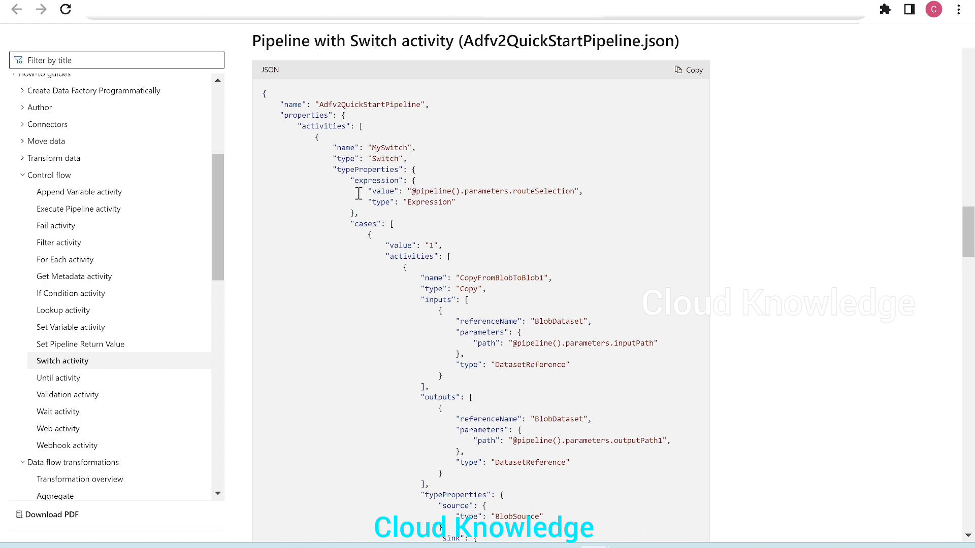
{"action": "left_click_drag", "start_coordinate": [416, 192], "coordinate": [575, 196]}
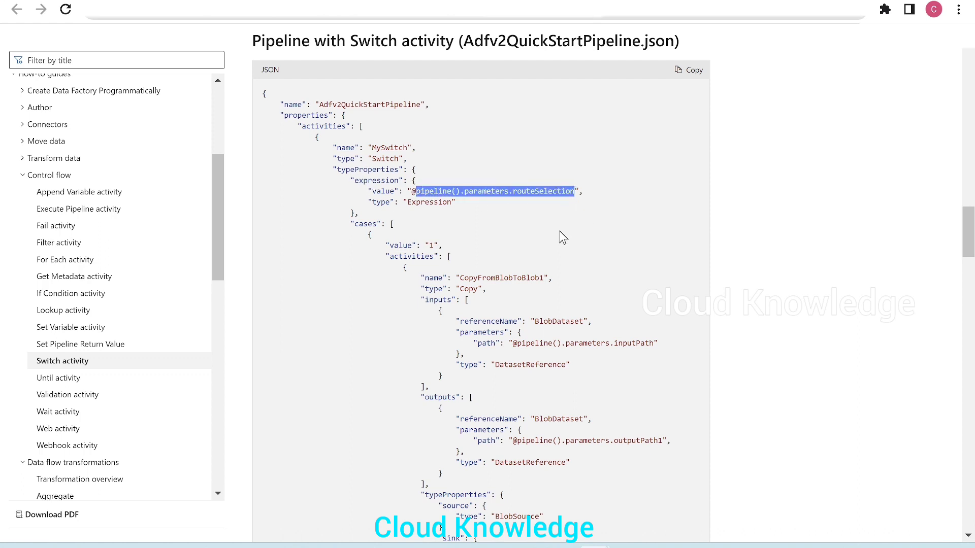
{"action": "scroll", "coordinate": [563, 239], "scroll_direction": "down", "scroll_amount": 1}
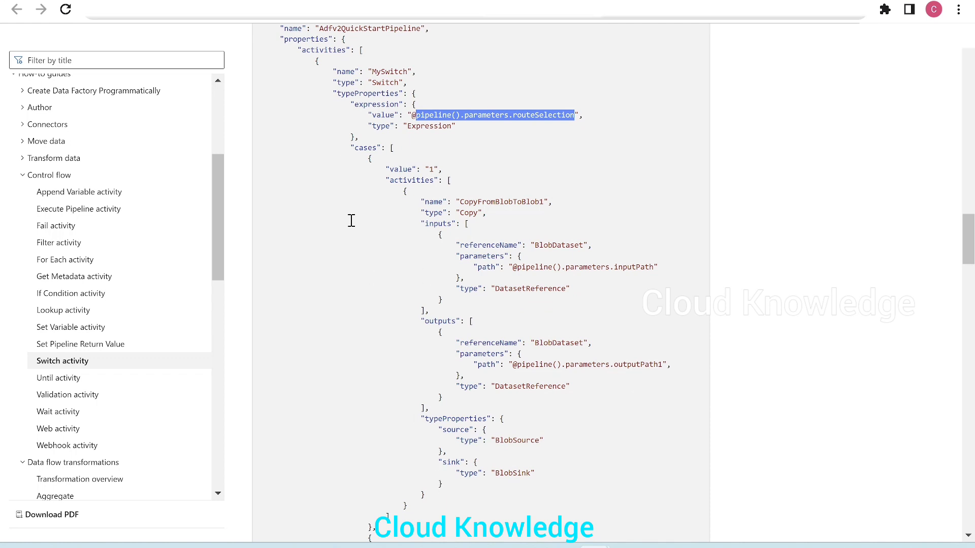
{"action": "left_click_drag", "start_coordinate": [337, 148], "coordinate": [623, 297]}
{"action": "left_click", "coordinate": [450, 199]}
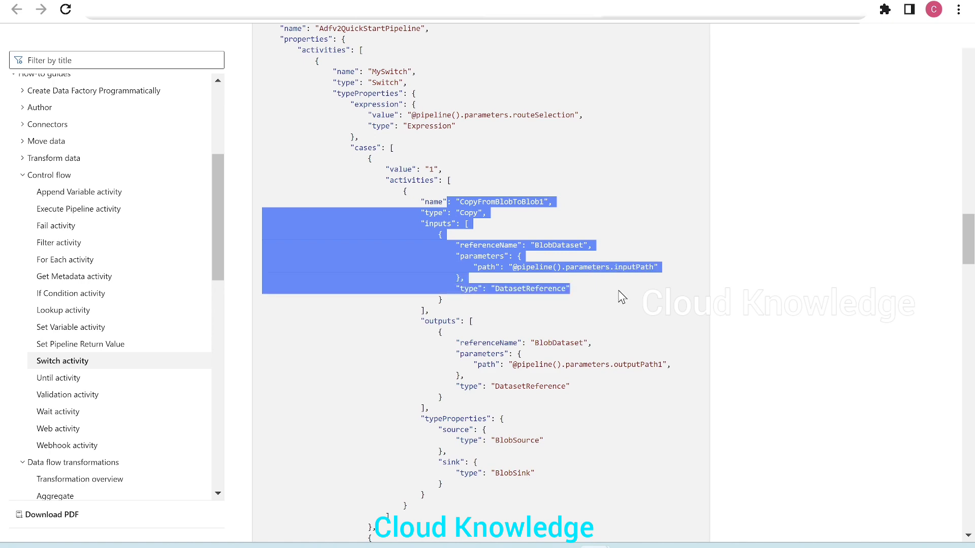
{"action": "scroll", "coordinate": [622, 297], "scroll_direction": "down", "scroll_amount": 3}
{"action": "left_click_drag", "start_coordinate": [420, 168], "coordinate": [543, 263]}
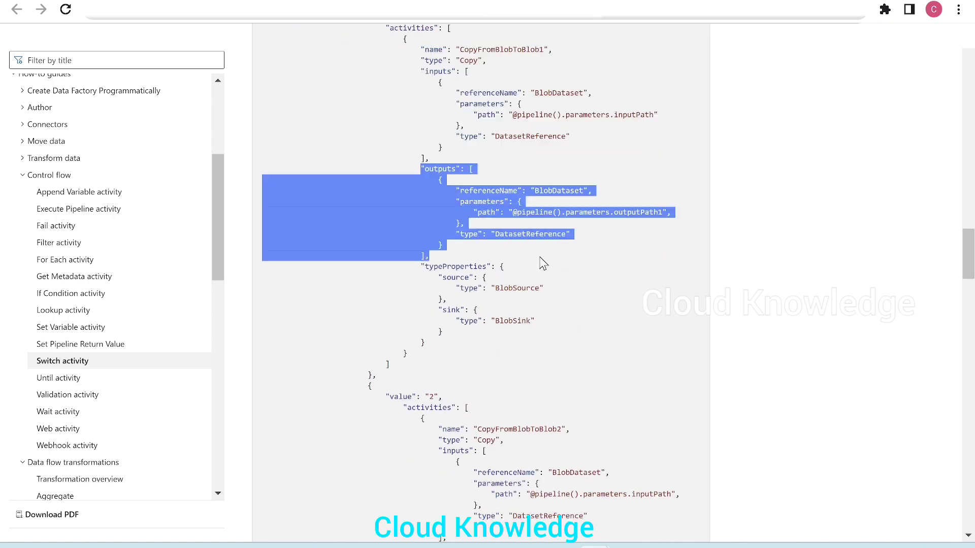
{"action": "scroll", "coordinate": [483, 338], "scroll_direction": "down", "scroll_amount": 2}
{"action": "left_click_drag", "start_coordinate": [408, 190], "coordinate": [491, 301]}
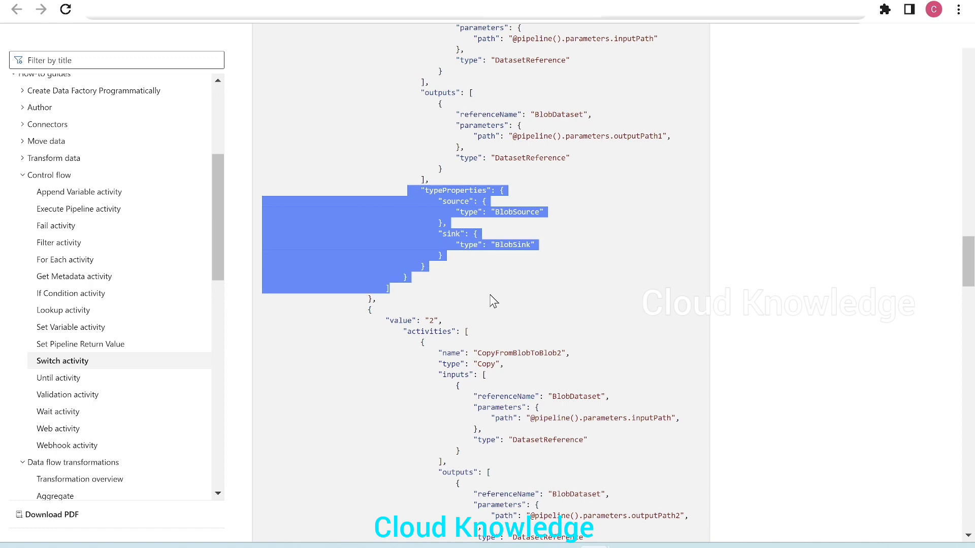
Step: Examine cases "2" and "3", the defaultActivities entry and the pipeline parameters in the example JSON
{"action": "scroll", "coordinate": [494, 301], "scroll_direction": "down", "scroll_amount": 2}
{"action": "left_click_drag", "start_coordinate": [385, 244], "coordinate": [587, 387]}
{"action": "scroll", "coordinate": [570, 376], "scroll_direction": "down", "scroll_amount": 3}
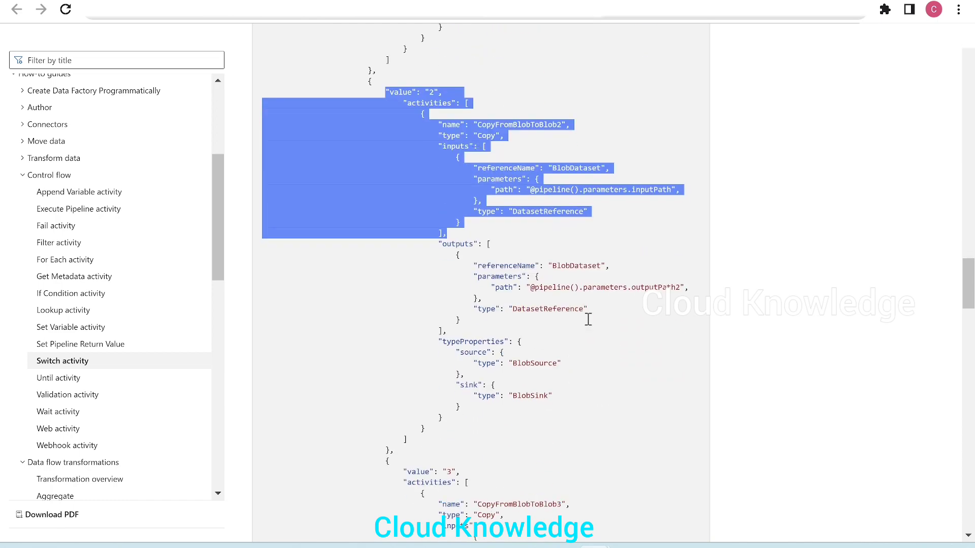
{"action": "left_click", "coordinate": [585, 354]}
{"action": "scroll", "coordinate": [496, 250], "scroll_direction": "down", "scroll_amount": 7}
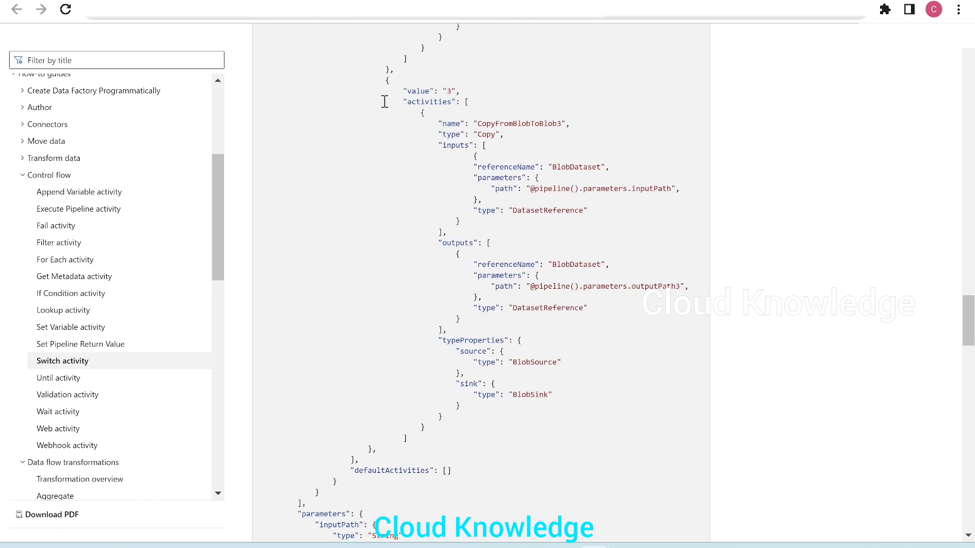
{"action": "left_click_drag", "start_coordinate": [404, 87], "coordinate": [629, 428]}
{"action": "scroll", "coordinate": [520, 340], "scroll_direction": "down", "scroll_amount": 3}
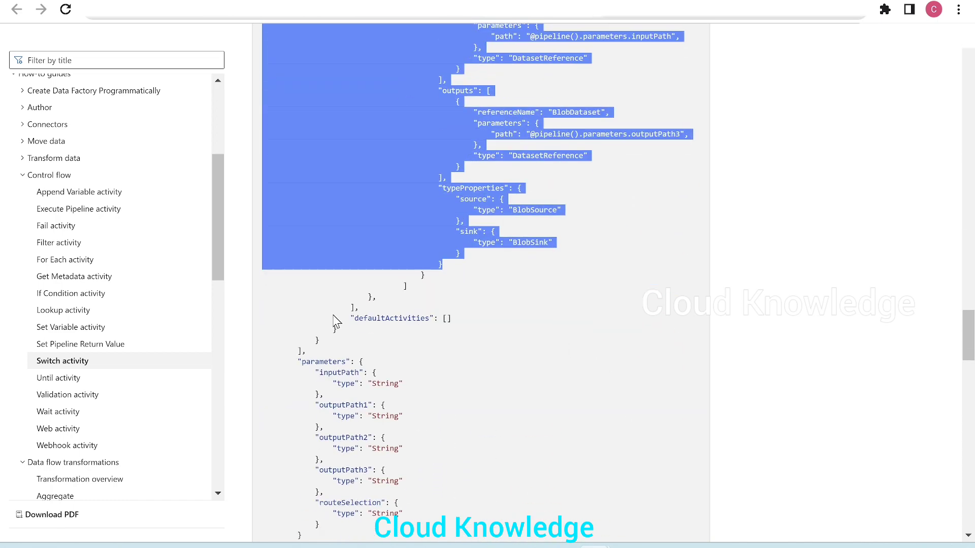
{"action": "left_click_drag", "start_coordinate": [334, 320], "coordinate": [450, 320]}
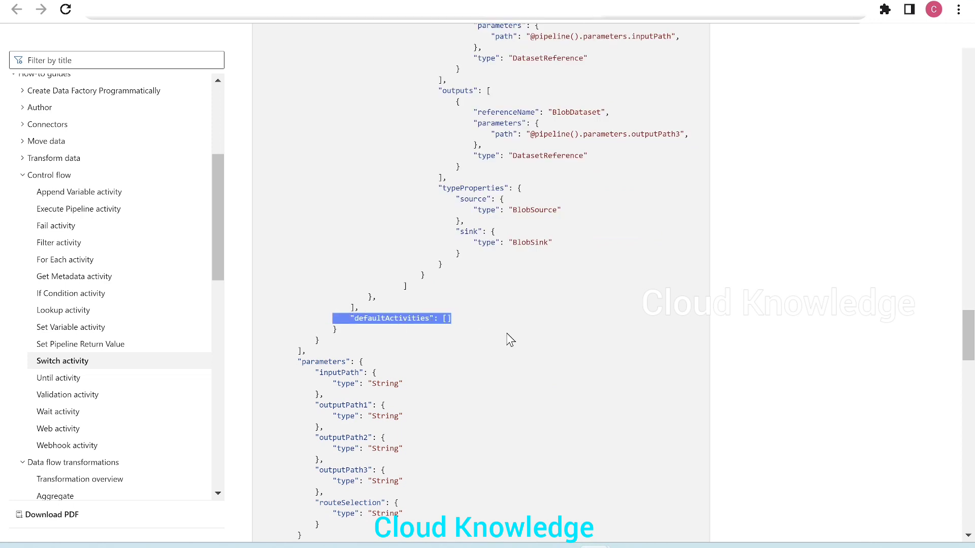
{"action": "scroll", "coordinate": [468, 298], "scroll_direction": "down", "scroll_amount": 3}
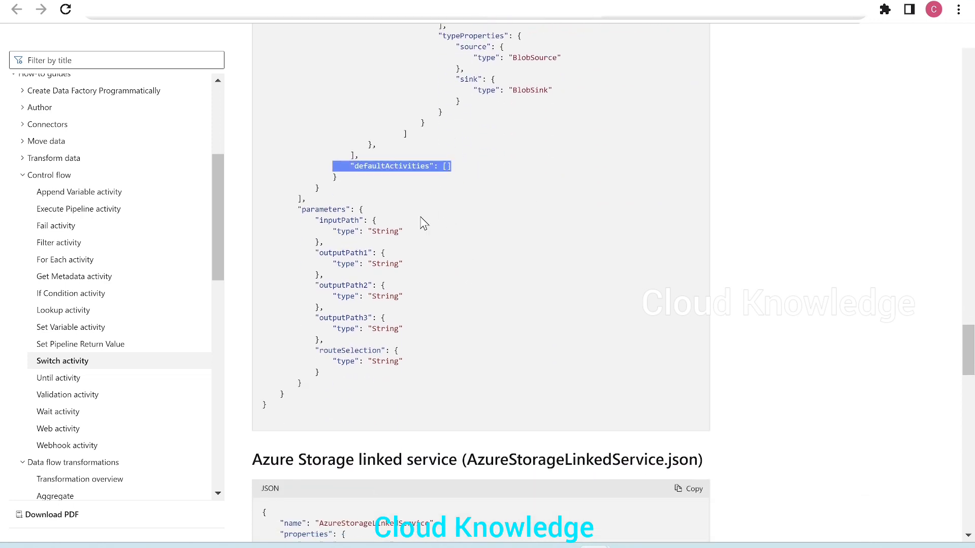
{"action": "left_click_drag", "start_coordinate": [290, 207], "coordinate": [432, 373]}
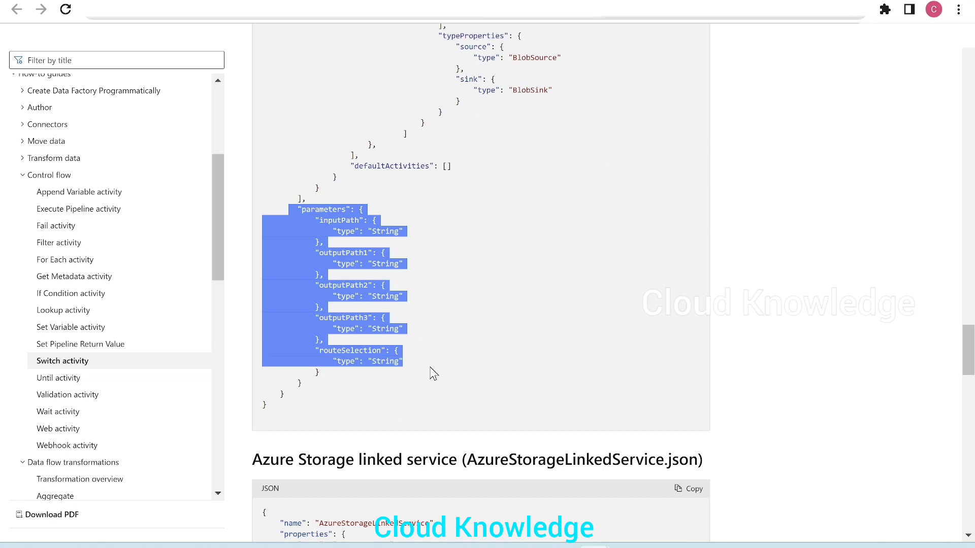
{"action": "left_click", "coordinate": [336, 233]}
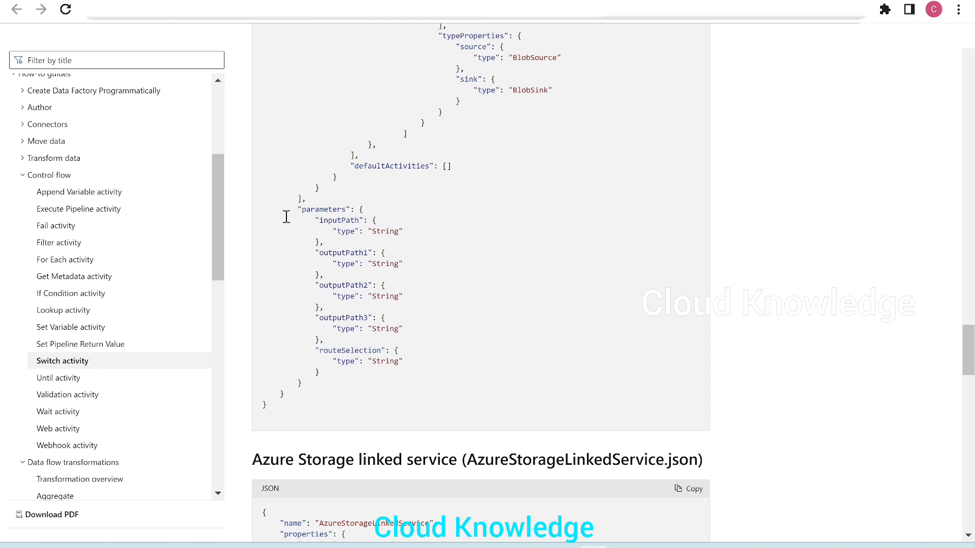
{"action": "left_click_drag", "start_coordinate": [285, 217], "coordinate": [426, 363]}
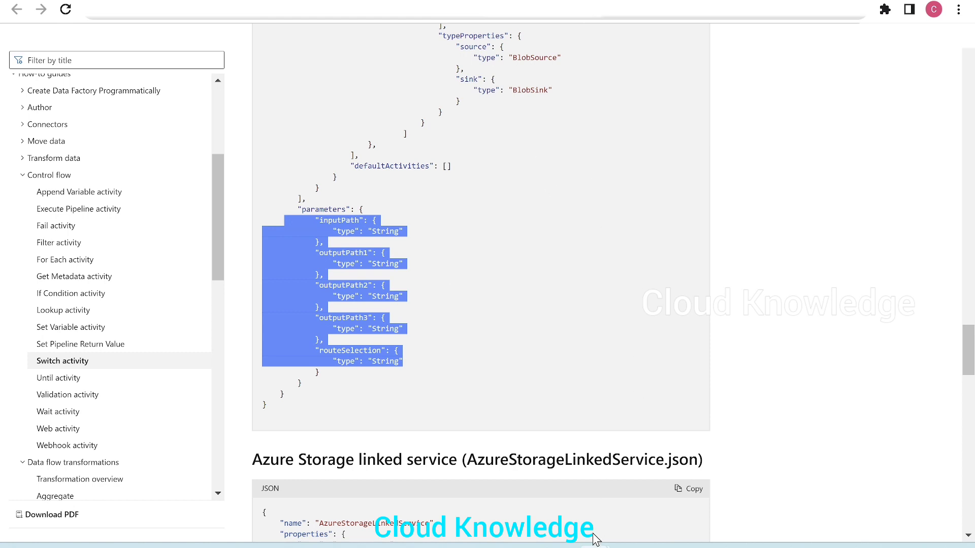
Step: Switch to Azure Data Factory and create a new pipeline named pipelineSwitch
{"action": "mouse_move", "coordinate": [595, 540]}
{"action": "left_click", "coordinate": [633, 515]}
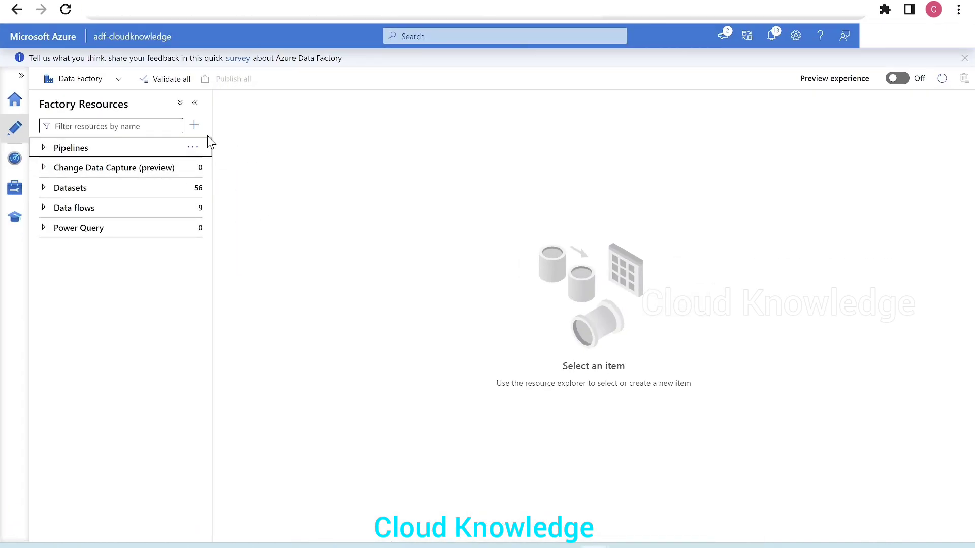
{"action": "left_click", "coordinate": [196, 147]}
{"action": "left_click", "coordinate": [269, 162]}
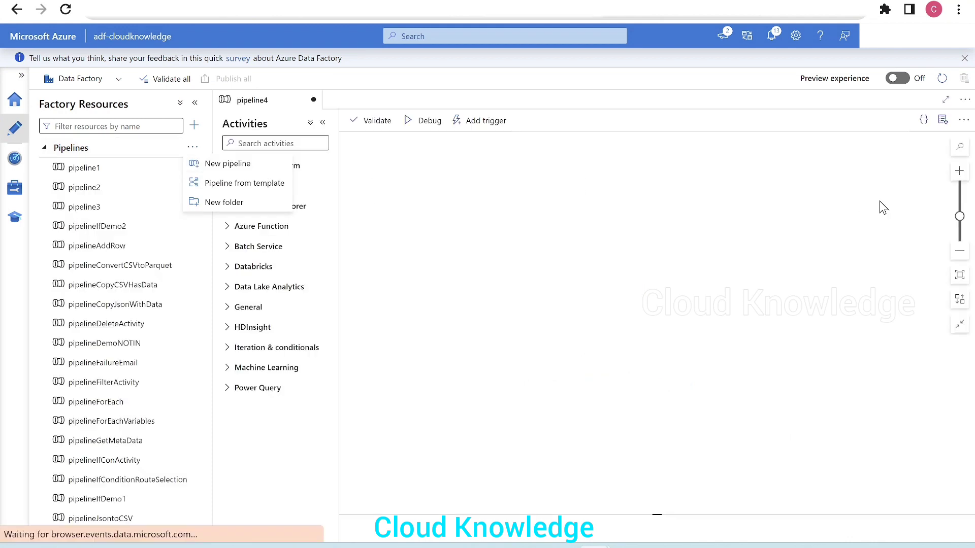
{"action": "left_click", "coordinate": [876, 209]}
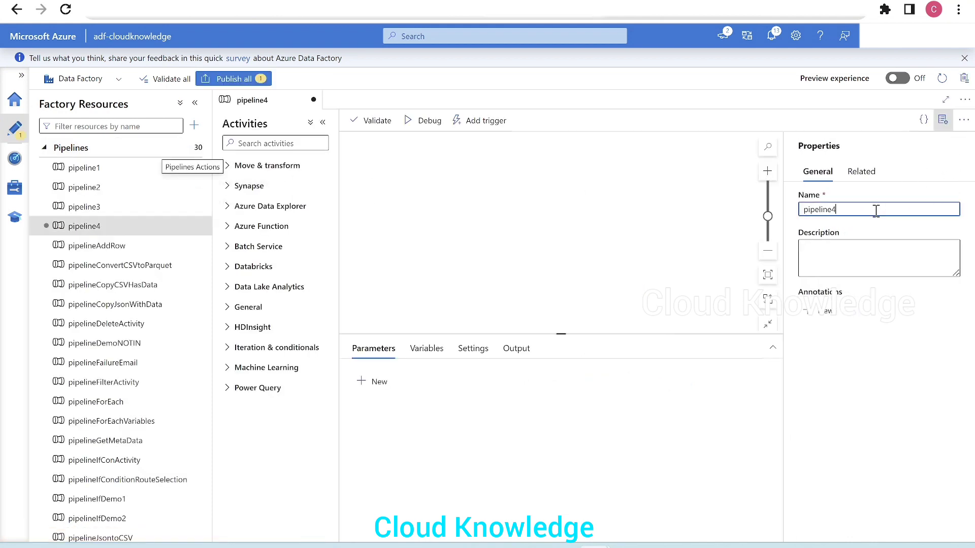
{"action": "type", "text": "Sw"}
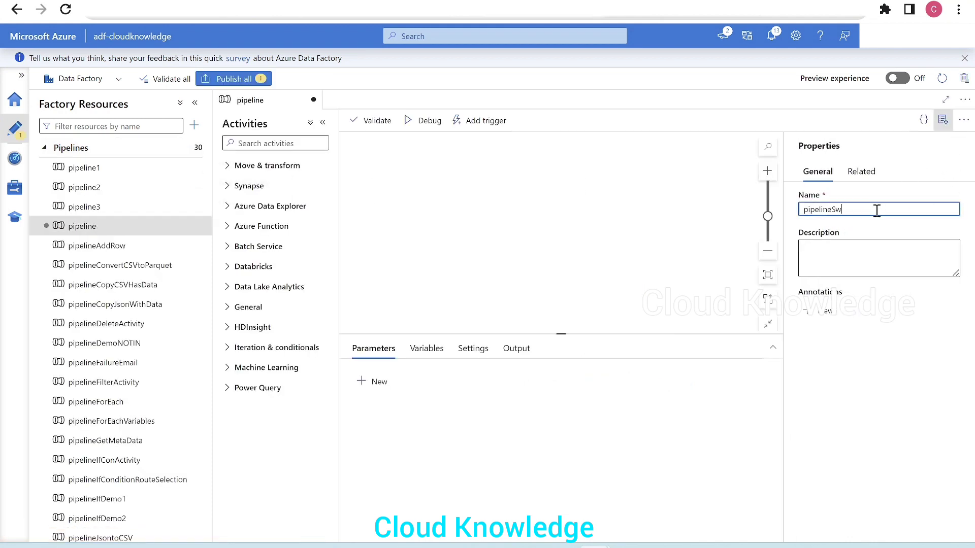
{"action": "type", "text": "itch"}
{"action": "left_click", "coordinate": [942, 121]}
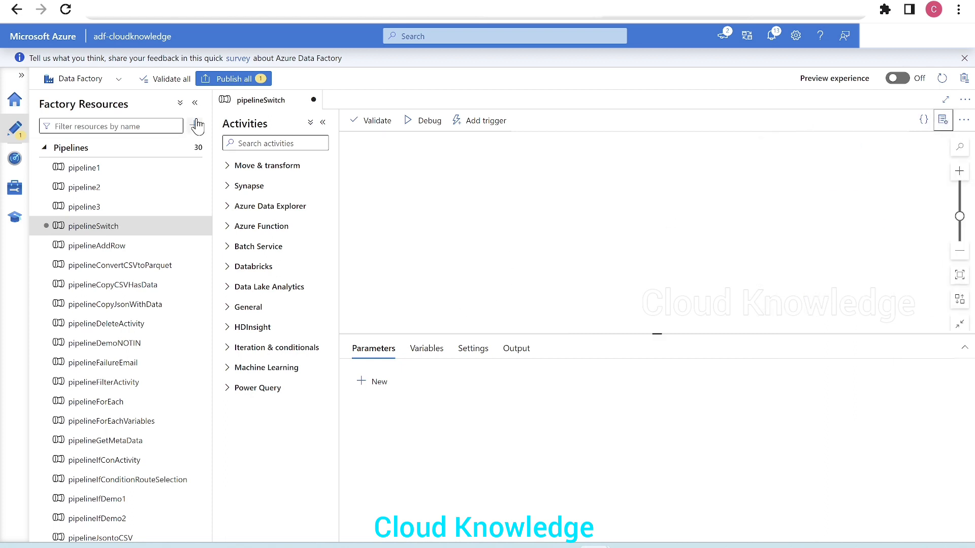
Step: Add a Switch activity from the iteration and conditionals group to the pipelineSwitch canvas
{"action": "left_click", "coordinate": [194, 102]}
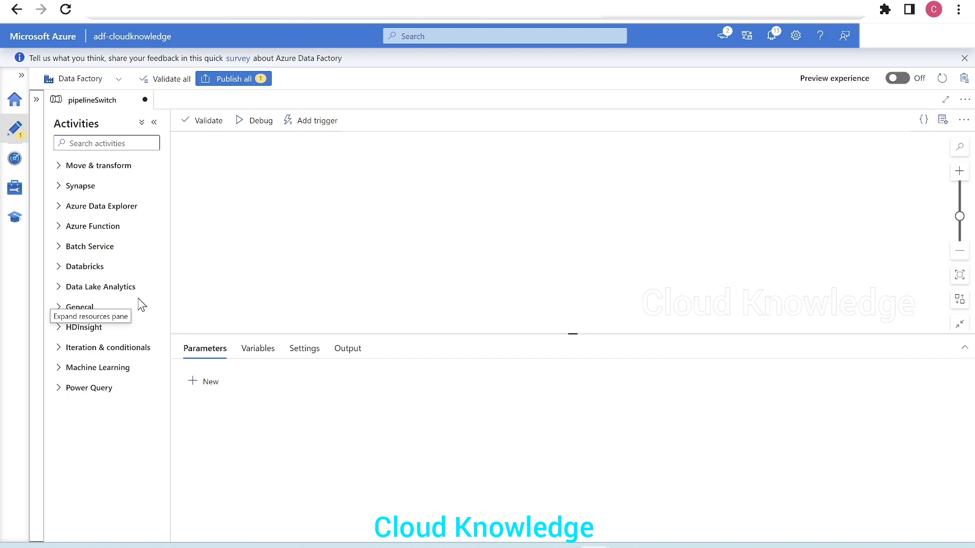
{"action": "left_click", "coordinate": [97, 351]}
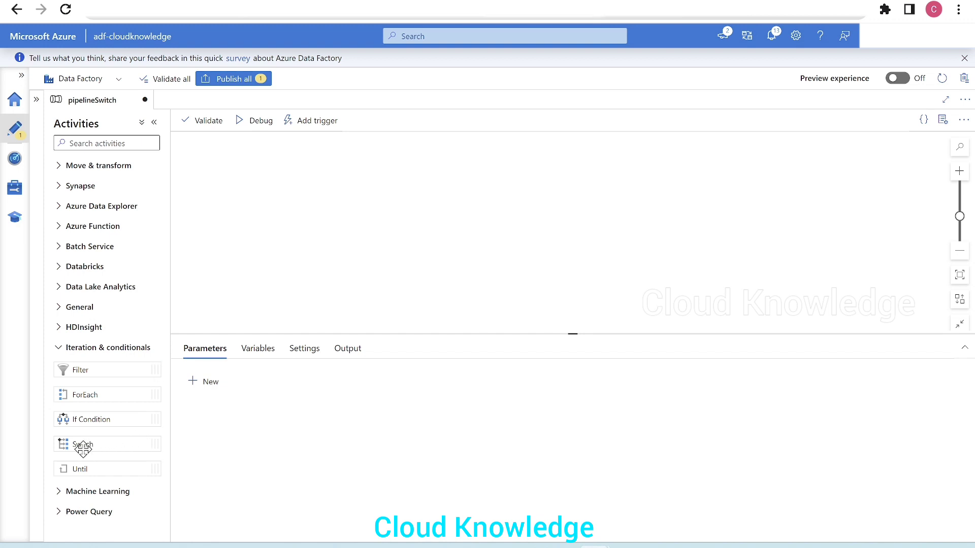
{"action": "left_click_drag", "start_coordinate": [76, 446], "coordinate": [417, 188]}
{"action": "left_click_drag", "start_coordinate": [420, 333], "coordinate": [426, 283]}
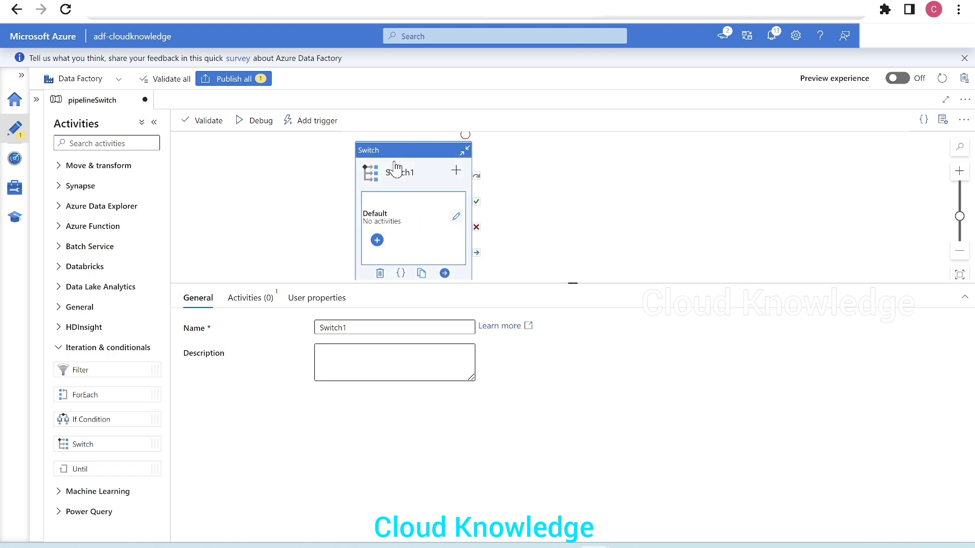
{"action": "left_click_drag", "start_coordinate": [395, 168], "coordinate": [427, 172]}
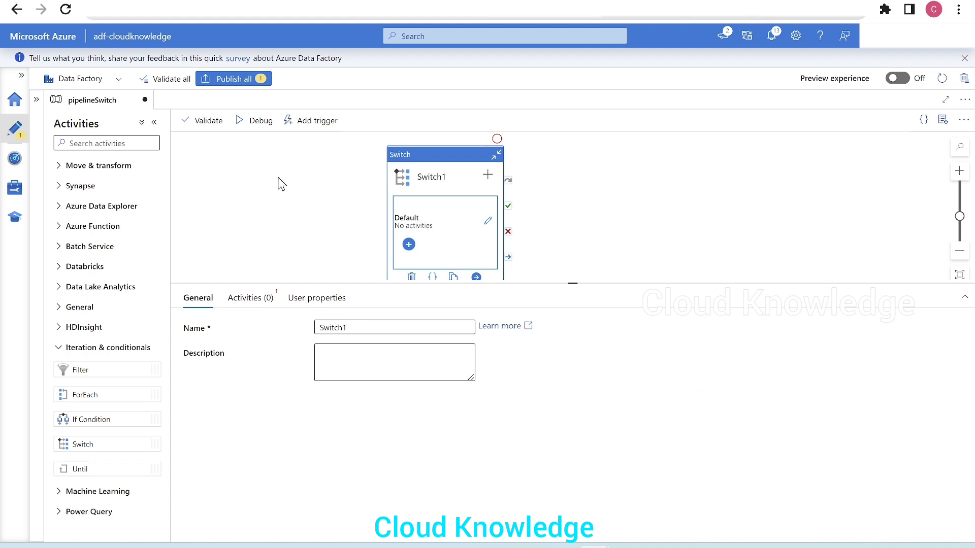
Step: Add a String pipeline parameter named Inputfile, checking the parameter list in the documentation example
{"action": "left_click", "coordinate": [270, 195]}
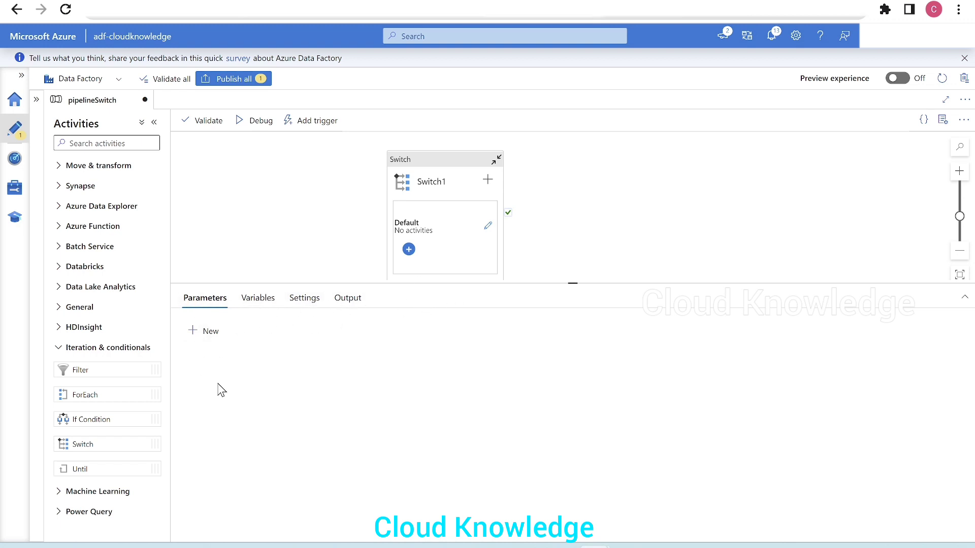
{"action": "left_click", "coordinate": [208, 340]}
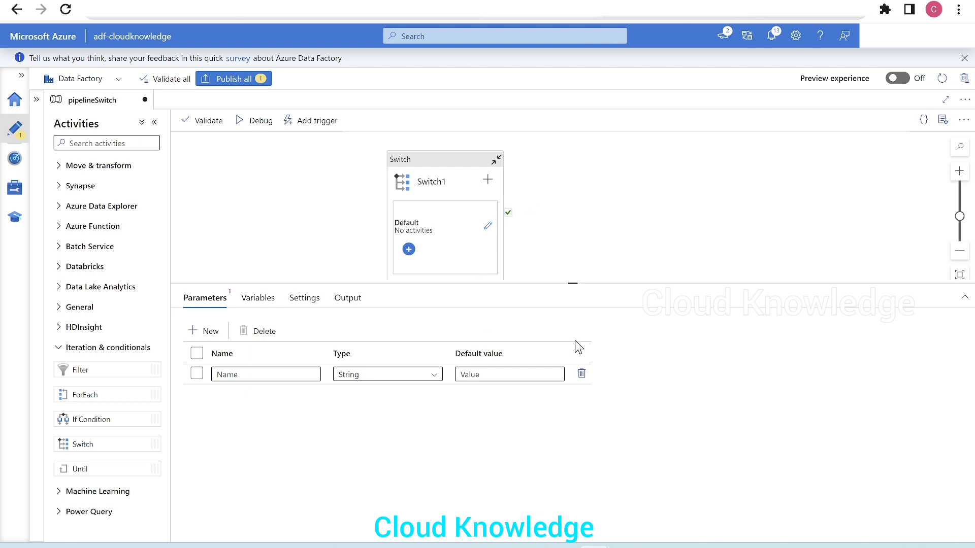
{"action": "key", "text": "alt+Tab"}
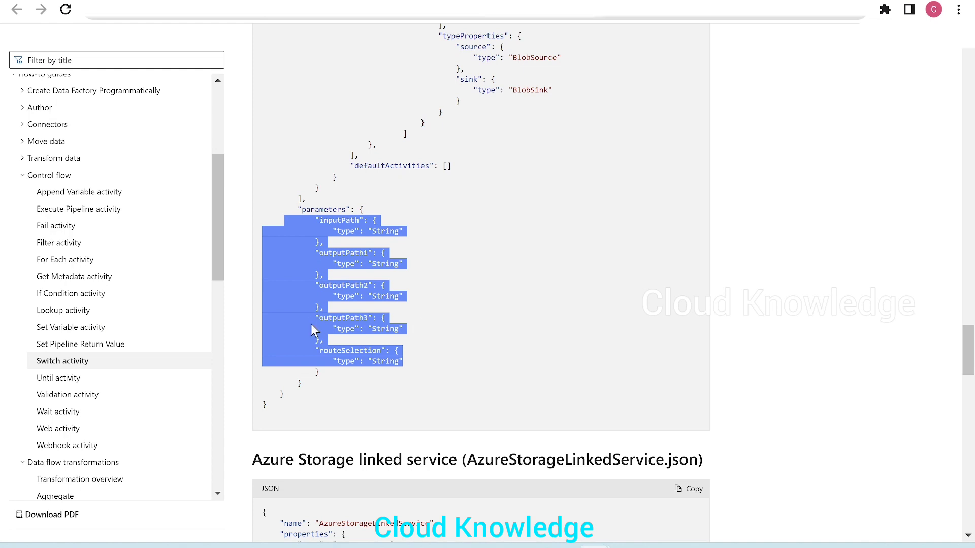
{"action": "key", "text": "alt+Tab"}
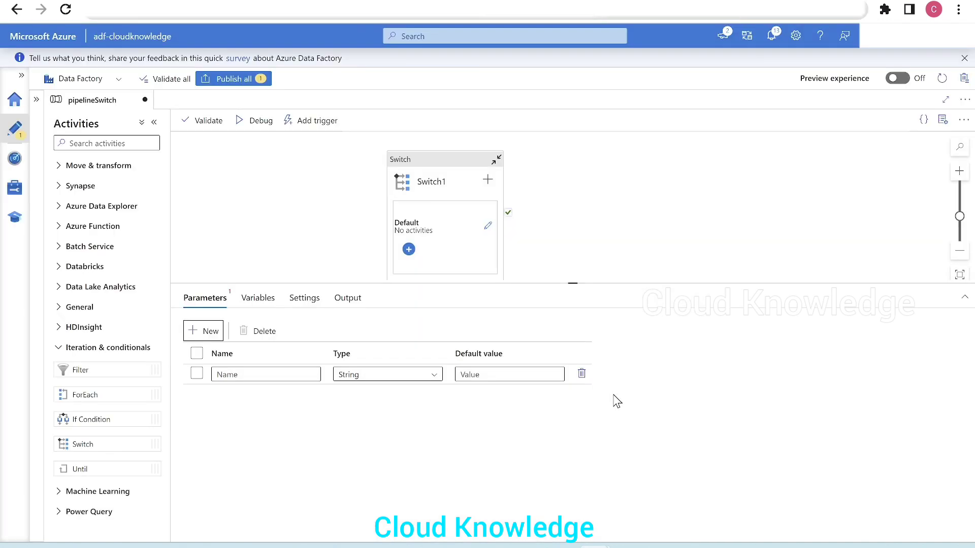
{"action": "left_click", "coordinate": [268, 375]}
{"action": "type", "text": "Inputfile"}
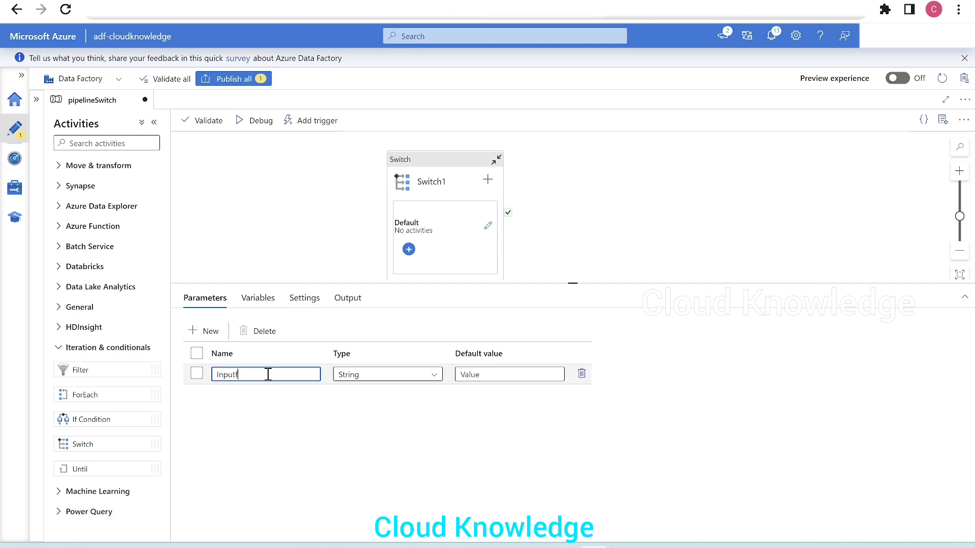
Step: Add three more String pipeline parameters named Outputfolder1, Outputfolder2 and Outputfolder3
{"action": "left_click", "coordinate": [210, 333]}
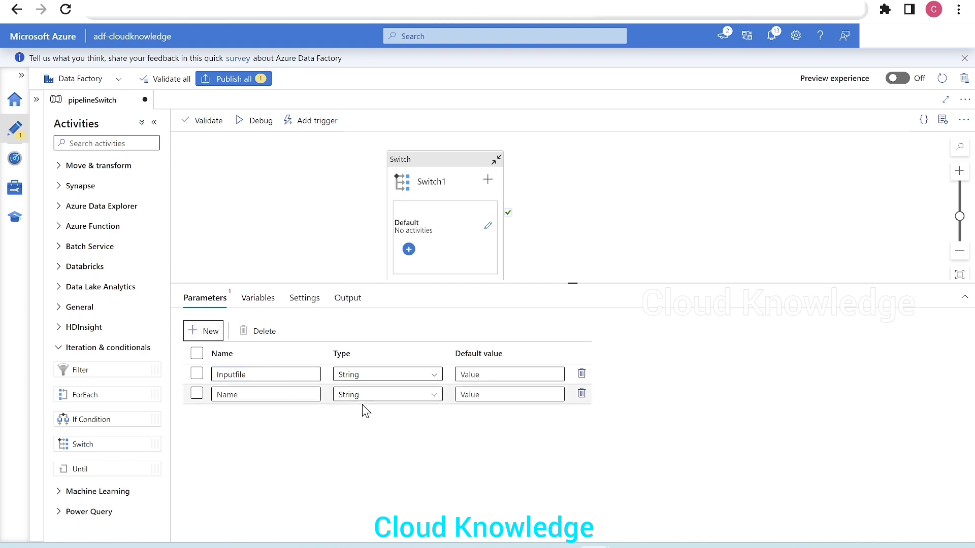
{"action": "left_click", "coordinate": [282, 396]}
{"action": "type", "text": "Outputfolder1"}
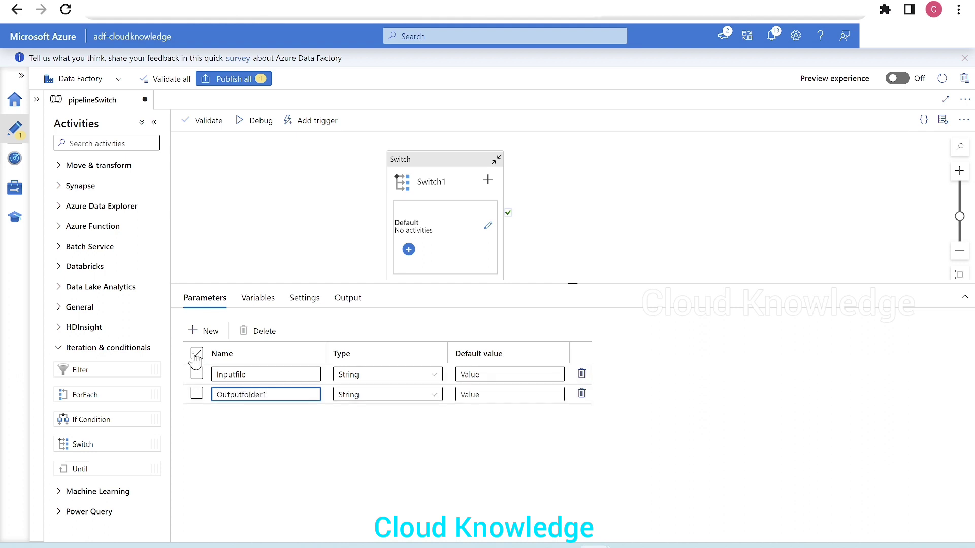
{"action": "left_click", "coordinate": [205, 332]}
{"action": "left_click", "coordinate": [229, 415]}
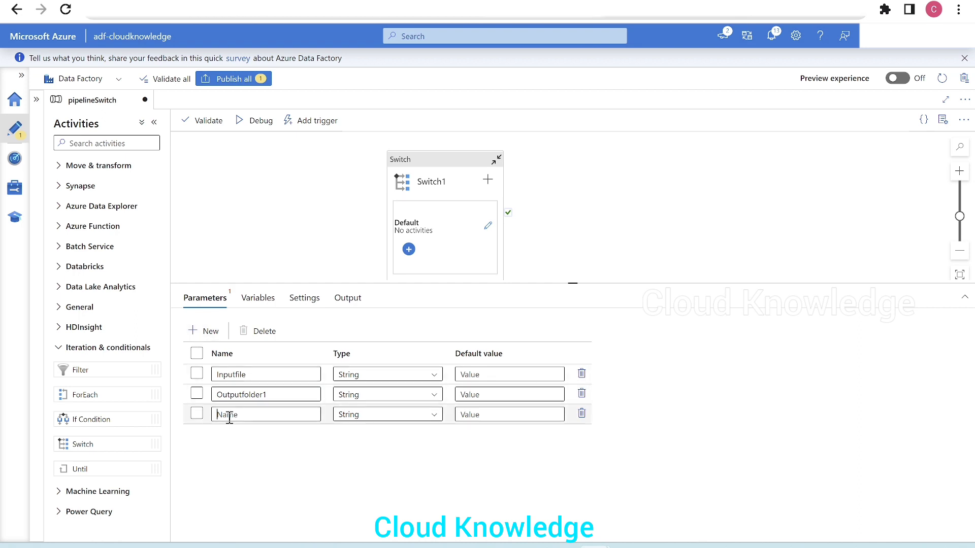
{"action": "type", "text": "Outputfolder2"}
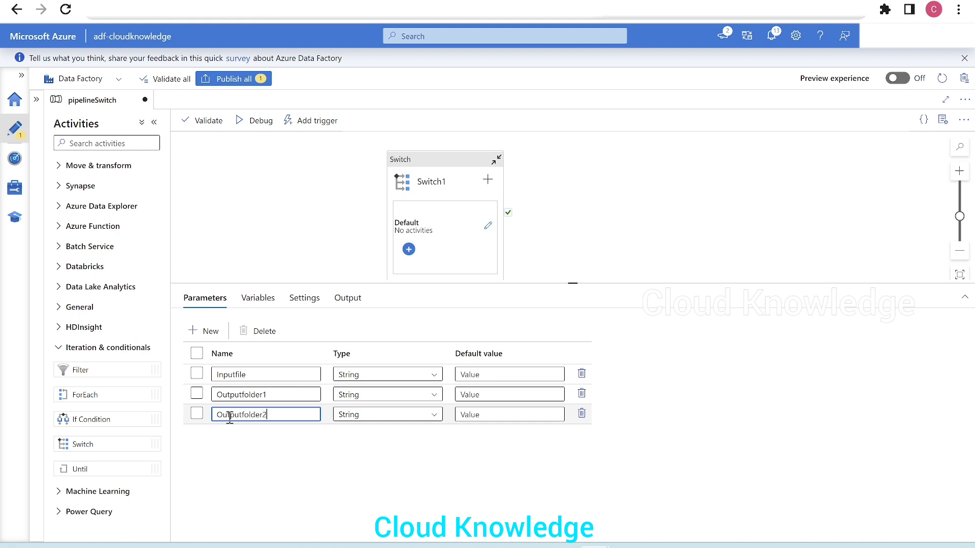
{"action": "left_click", "coordinate": [199, 335]}
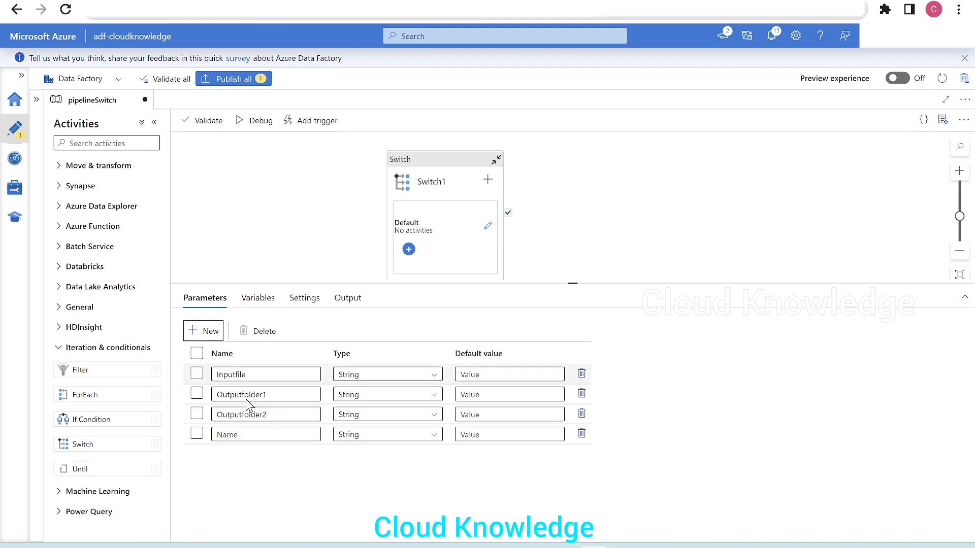
{"action": "left_click", "coordinate": [244, 435]}
{"action": "type", "text": "Outputfolder3"}
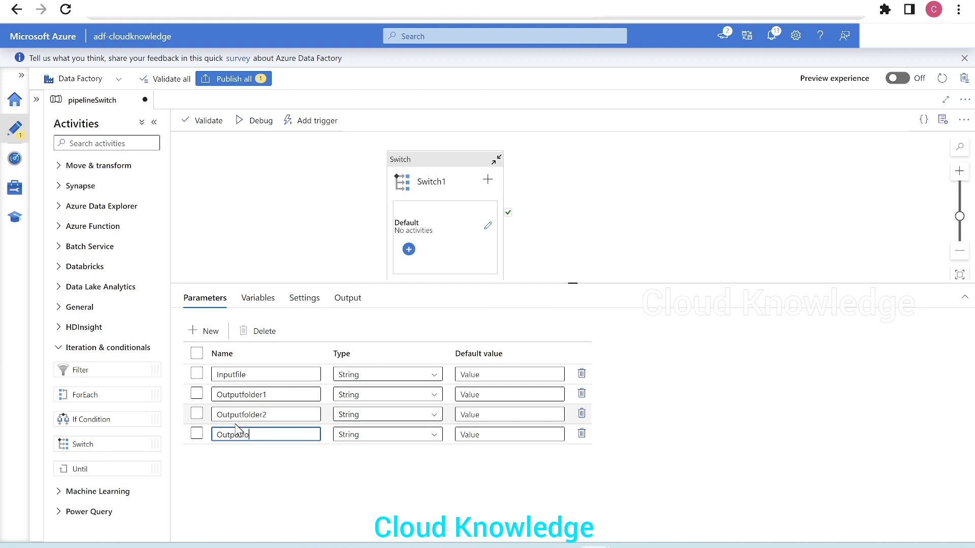
Step: Add a String pipeline parameter named RouteSelection
{"action": "left_click", "coordinate": [205, 333]}
{"action": "left_click", "coordinate": [220, 455]}
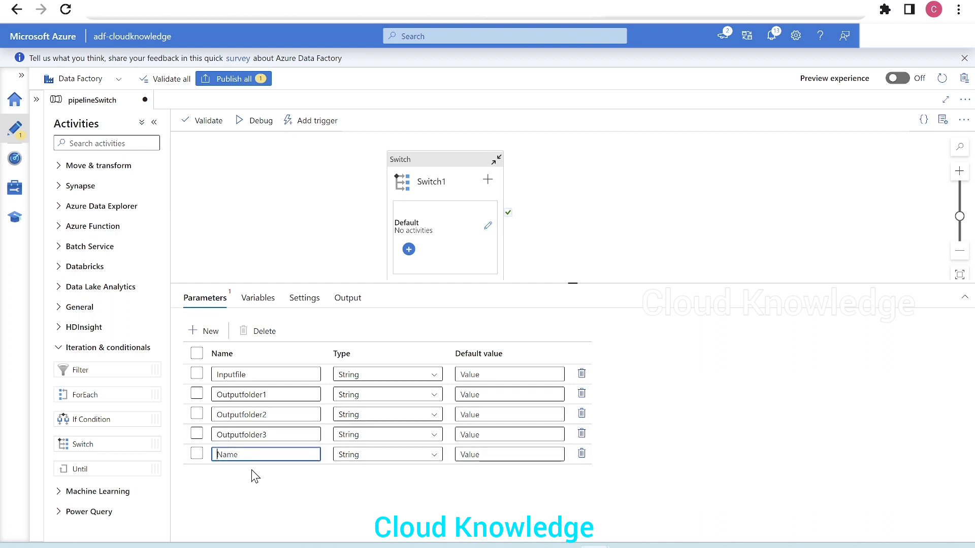
{"action": "type", "text": "RouteSelection"}
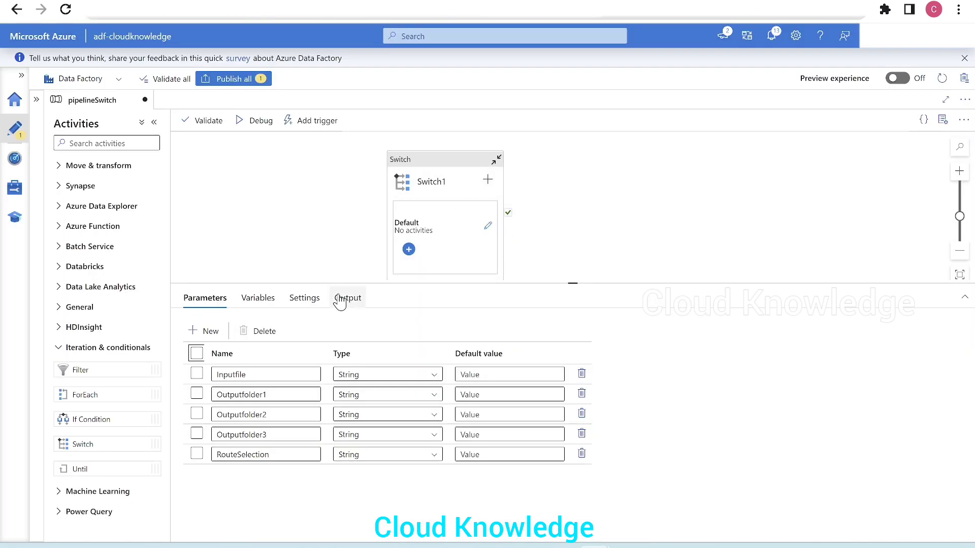
{"action": "left_click", "coordinate": [435, 167]}
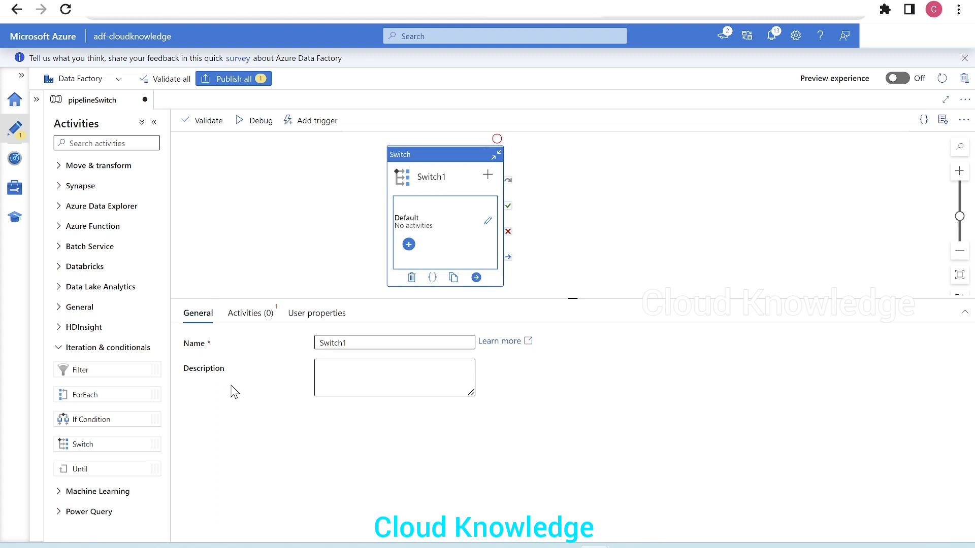
{"action": "left_click", "coordinate": [249, 313]}
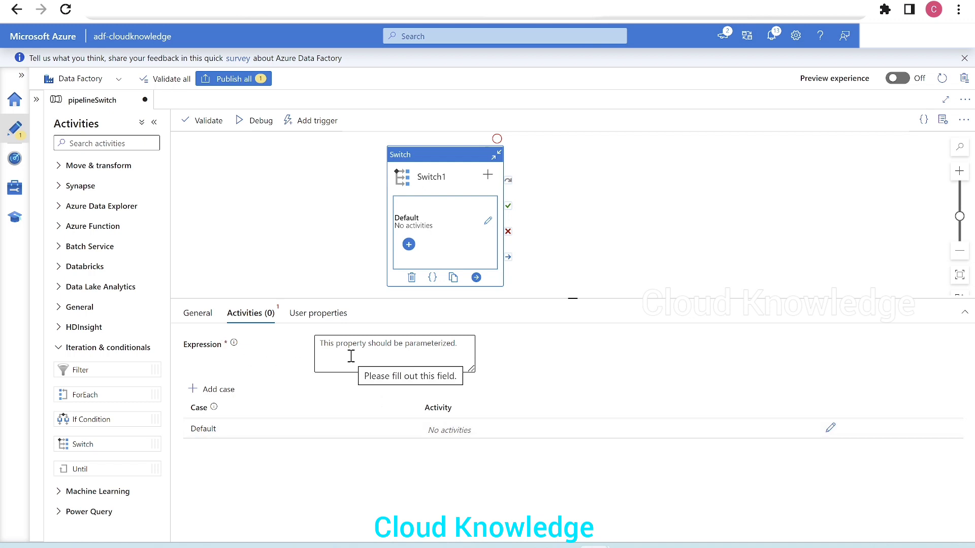
{"action": "mouse_move", "coordinate": [234, 344]}
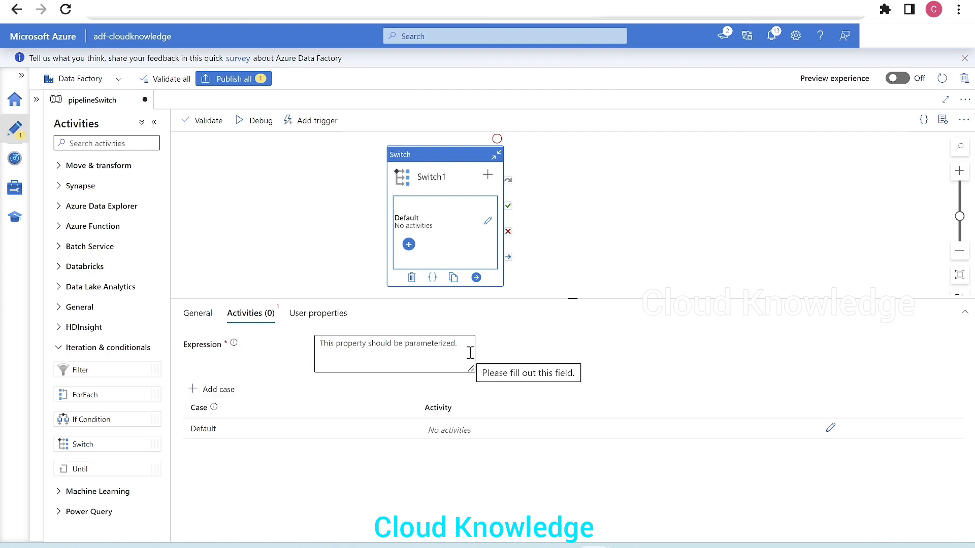
{"action": "left_click", "coordinate": [418, 355]}
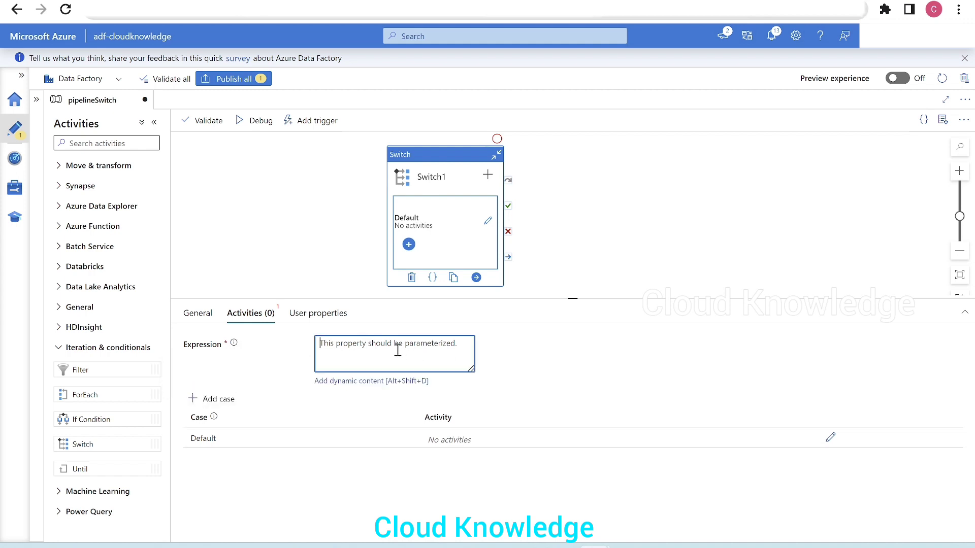
{"action": "left_click", "coordinate": [362, 386]}
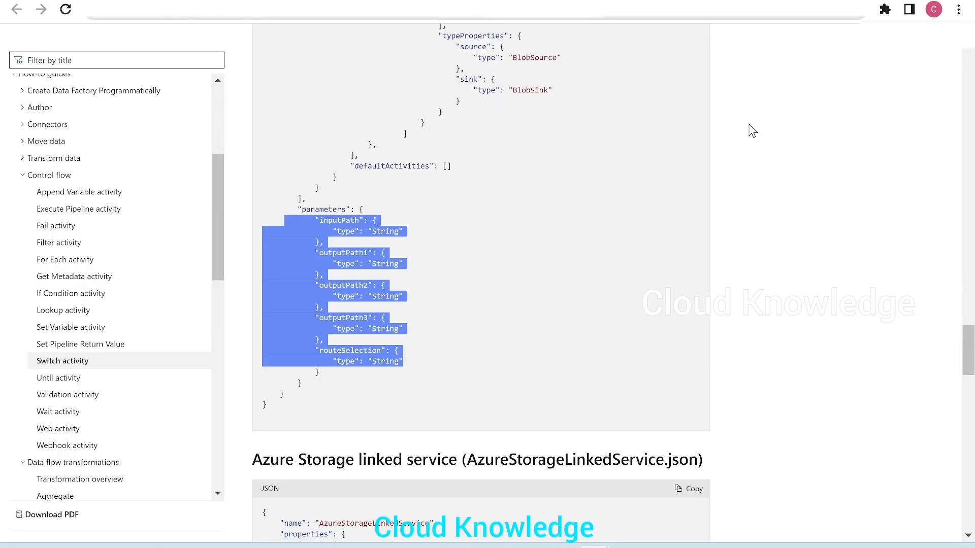
{"action": "scroll", "coordinate": [508, 322], "scroll_direction": "up", "scroll_amount": 15}
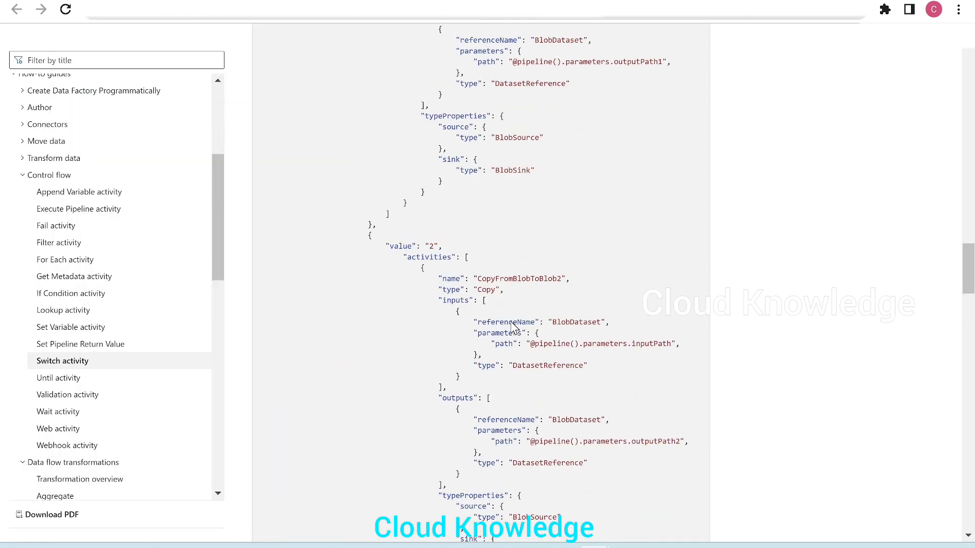
{"action": "scroll", "coordinate": [514, 325], "scroll_direction": "up", "scroll_amount": 2}
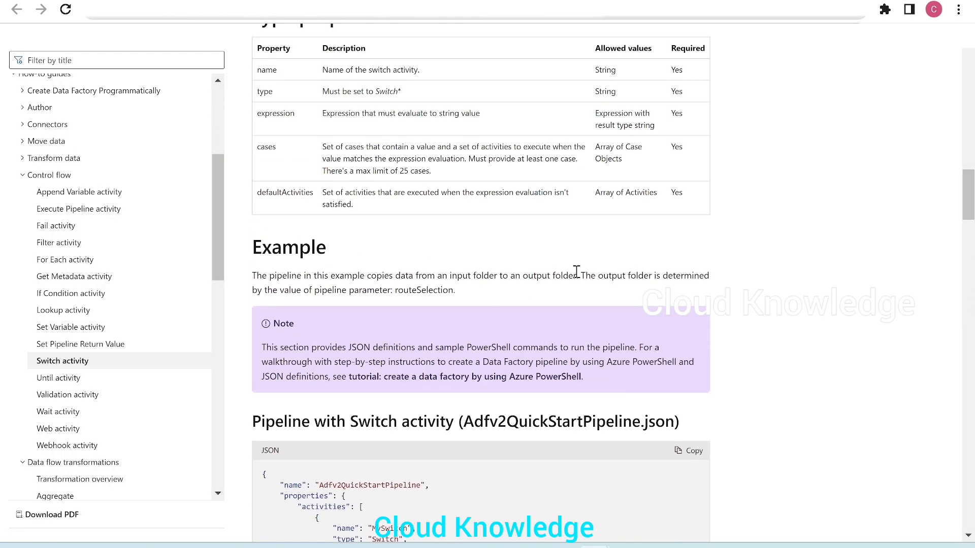
{"action": "left_click_drag", "start_coordinate": [575, 275], "coordinate": [653, 293]}
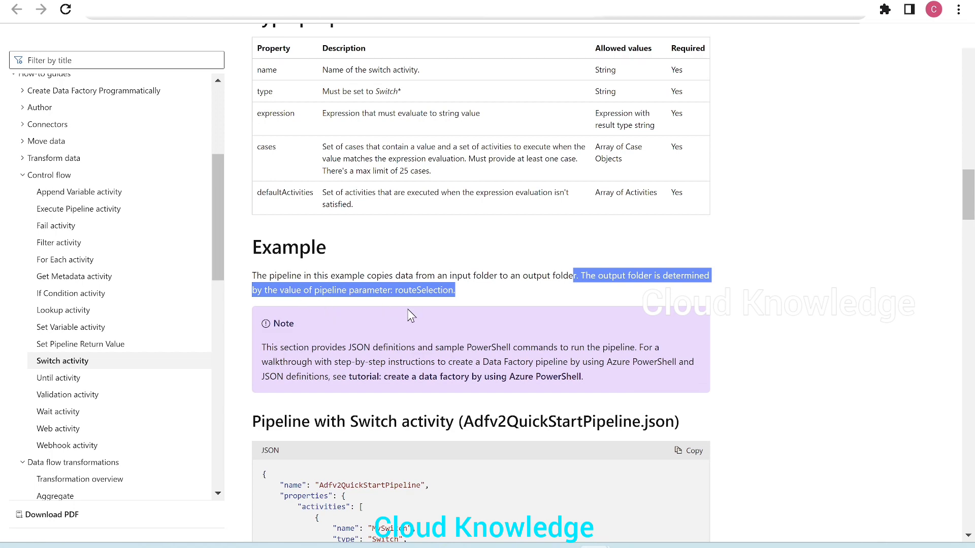
{"action": "key", "text": "alt+Tab"}
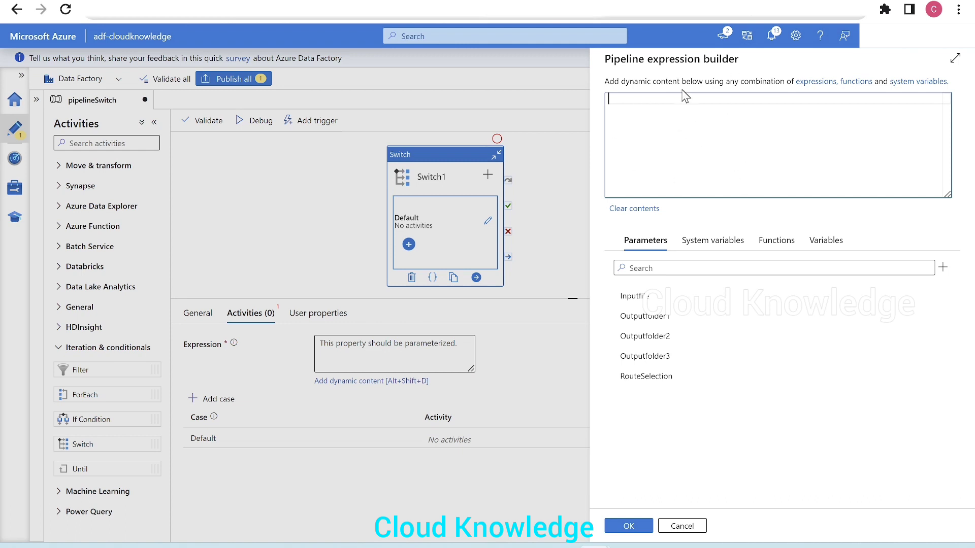
{"action": "left_click", "coordinate": [645, 377]}
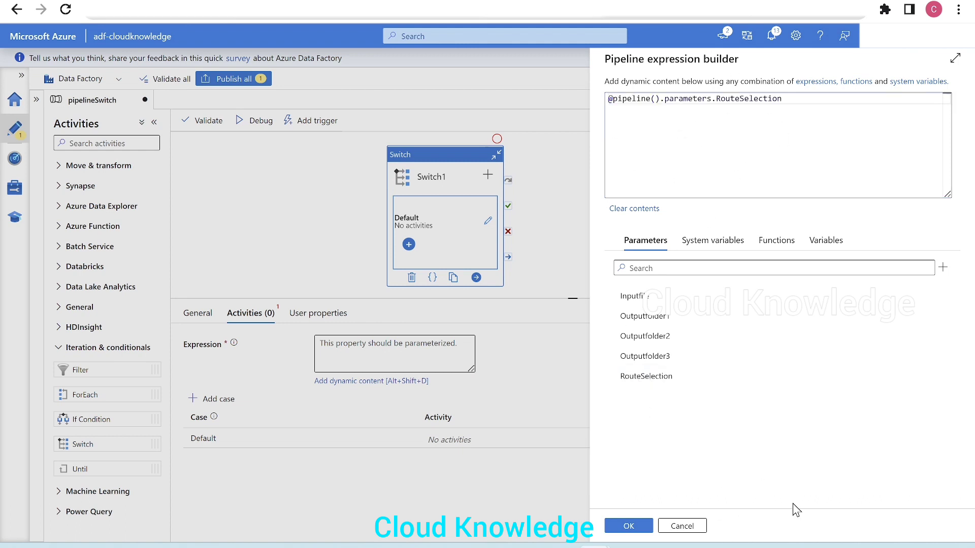
{"action": "left_click", "coordinate": [628, 526]}
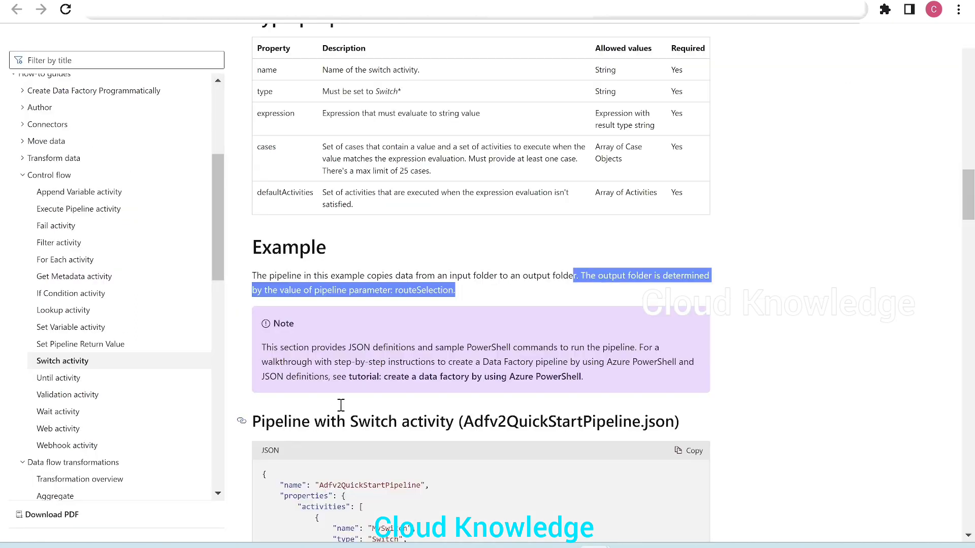
Step: Return to the Switch activity article and read the description of the cases property in the Type properties table
{"action": "scroll", "coordinate": [341, 405], "scroll_direction": "up", "scroll_amount": 1}
{"action": "left_click_drag", "start_coordinate": [303, 224], "coordinate": [447, 267]}
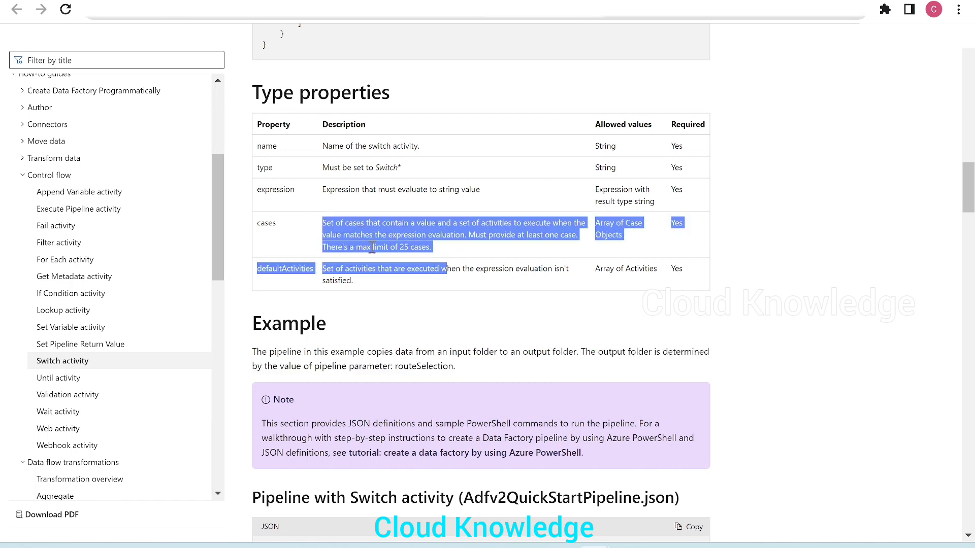
{"action": "triple_click", "coordinate": [373, 249]}
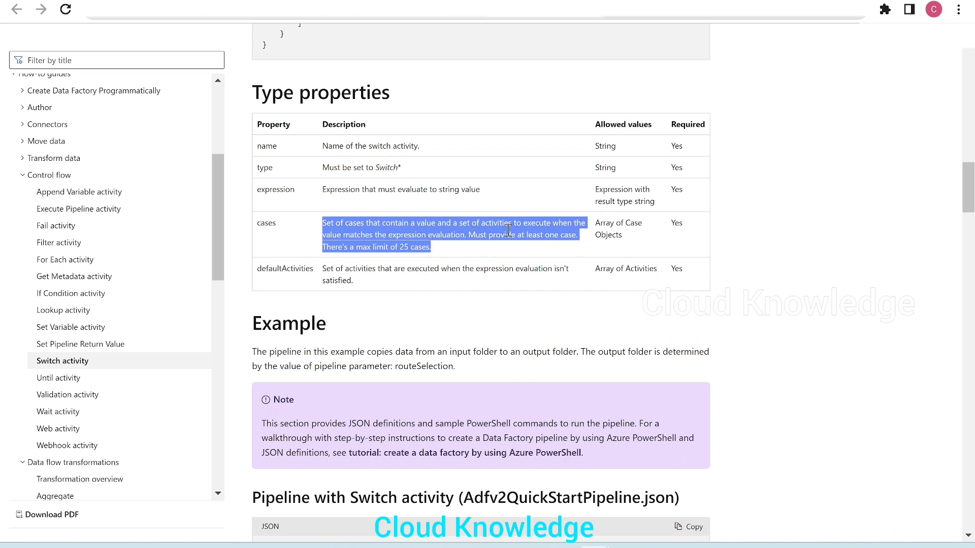
Step: Check the minimum and maximum number of cases a Switch activity allows in the cases property description
{"action": "left_click", "coordinate": [548, 245]}
{"action": "left_click_drag", "start_coordinate": [532, 235], "coordinate": [588, 246]}
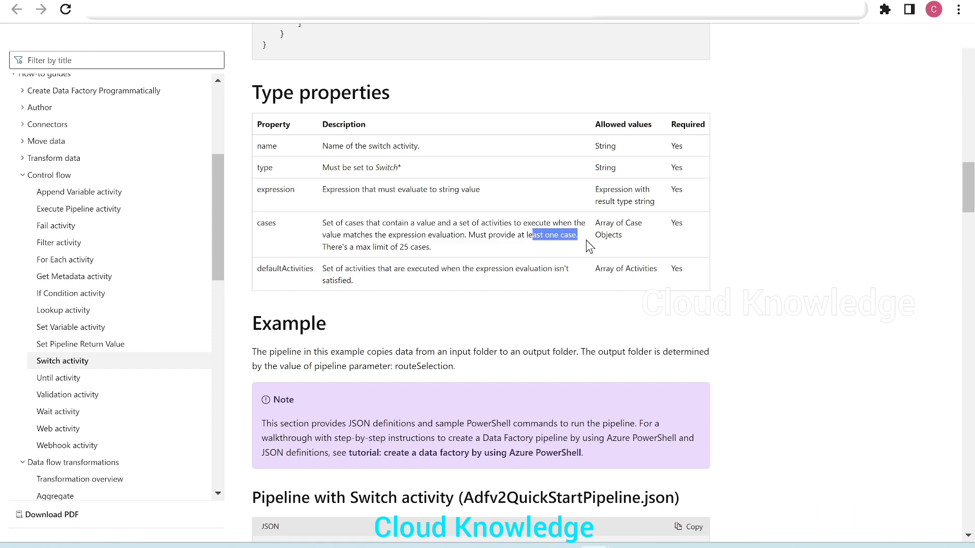
{"action": "left_click", "coordinate": [538, 257]}
{"action": "left_click_drag", "start_coordinate": [521, 235], "coordinate": [586, 246]}
{"action": "left_click_drag", "start_coordinate": [435, 252], "coordinate": [322, 257]}
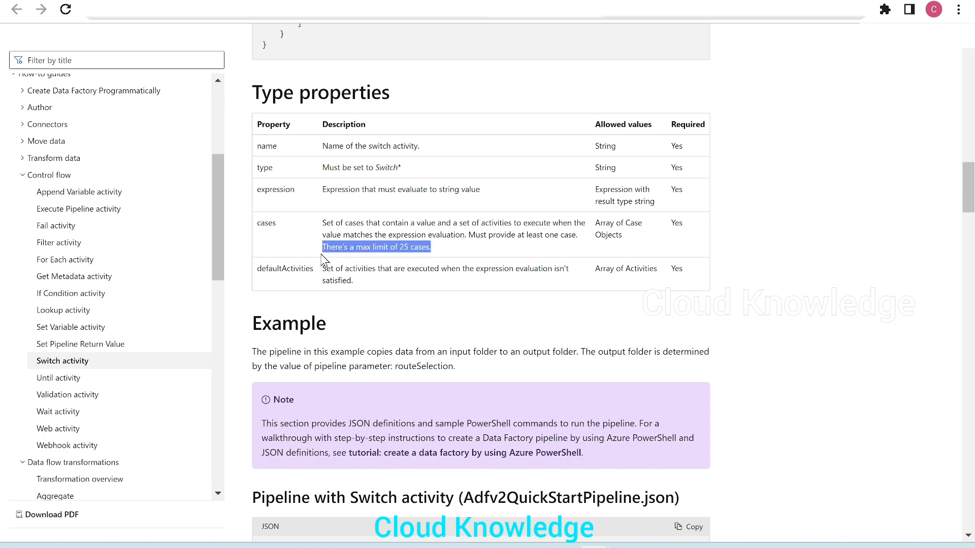
Step: Return to Data Factory and add a case with the value 1 to the Switch activity
{"action": "key", "text": "alt+Tab"}
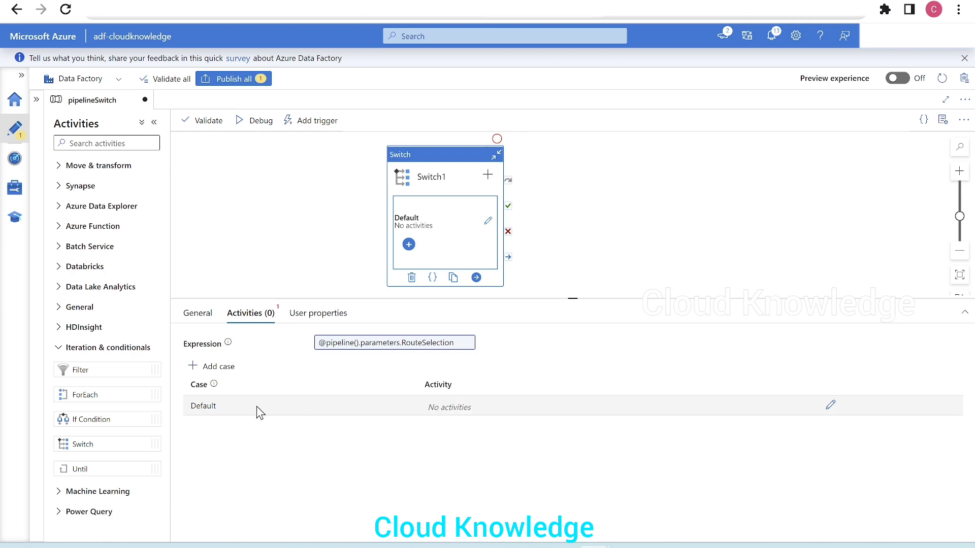
{"action": "left_click", "coordinate": [213, 367]}
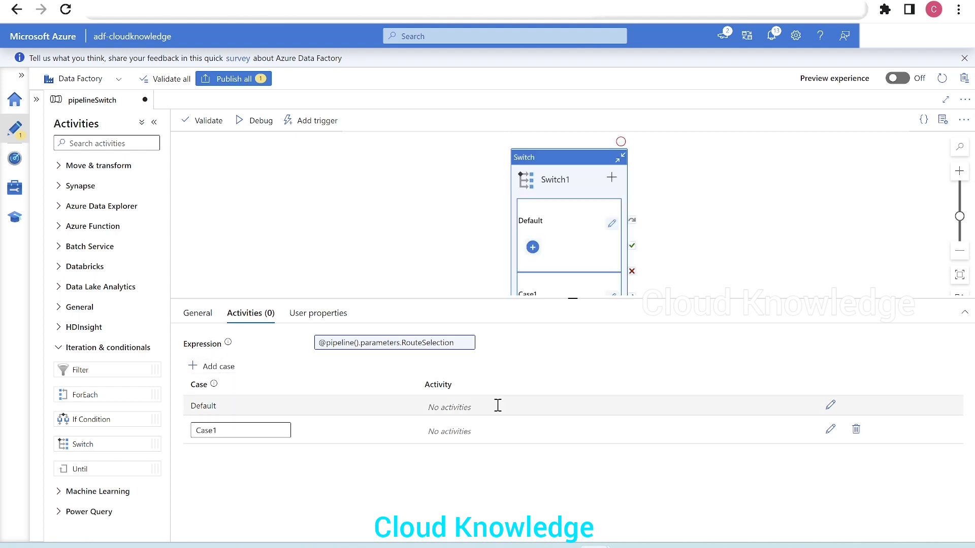
{"action": "double_click", "coordinate": [236, 431]}
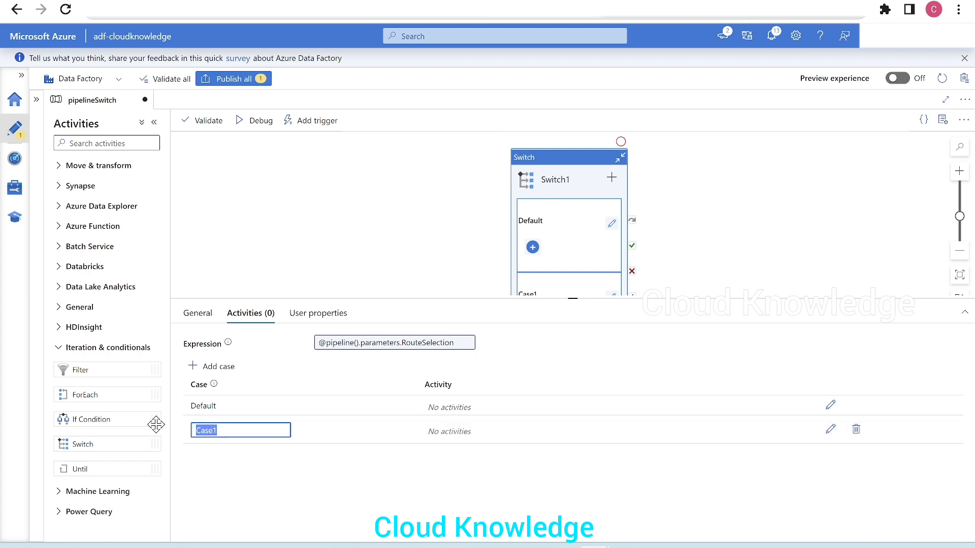
{"action": "key", "text": "BackSpace"}
{"action": "type", "text": "1"}
{"action": "left_click", "coordinate": [831, 431]}
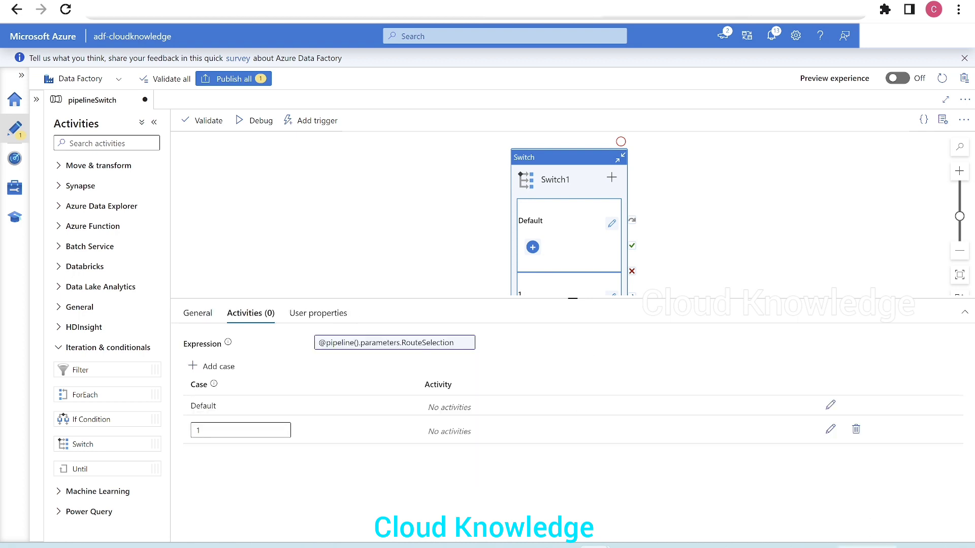
Step: Open the activities of case 1 and place a Copy data activity on its canvas
{"action": "left_click", "coordinate": [831, 430]}
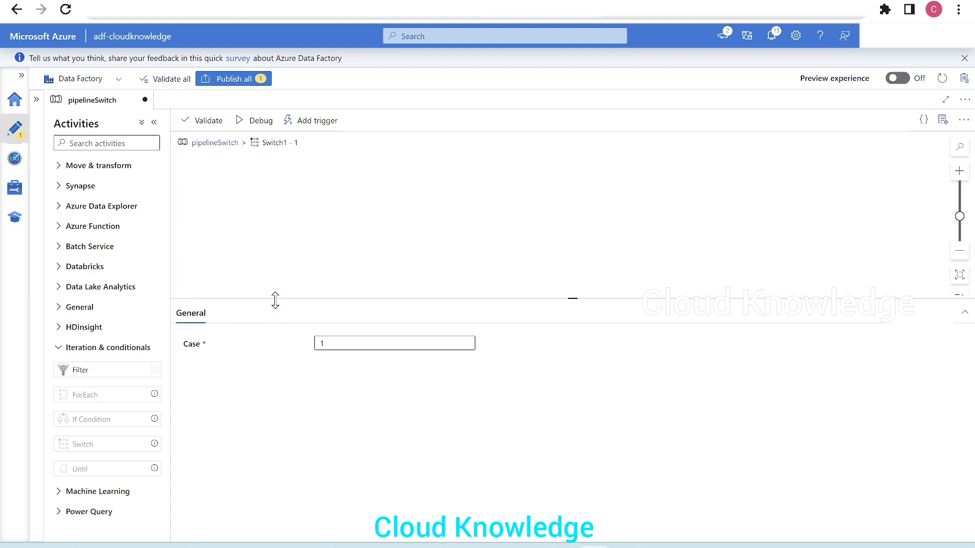
{"action": "left_click_drag", "start_coordinate": [275, 301], "coordinate": [282, 324]}
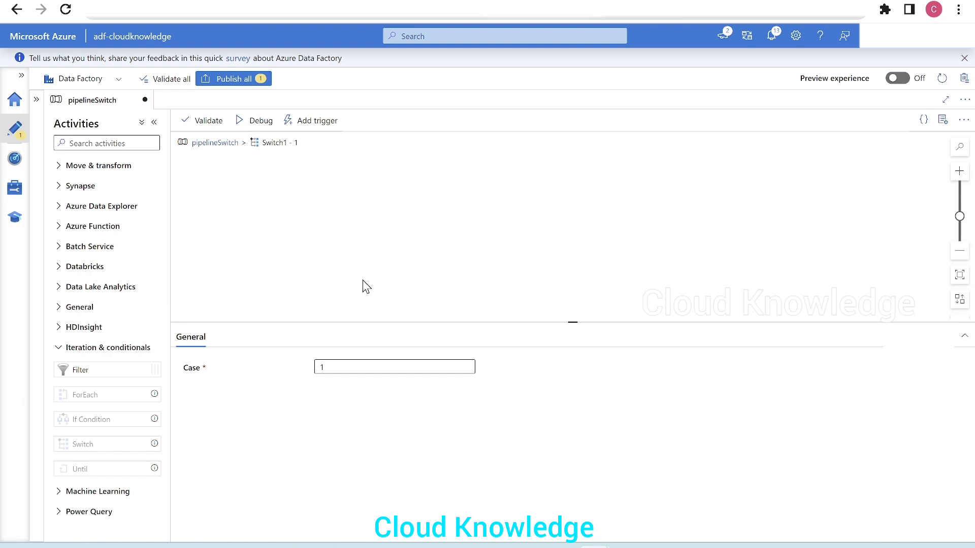
{"action": "left_click", "coordinate": [59, 349]}
{"action": "left_click", "coordinate": [101, 166]}
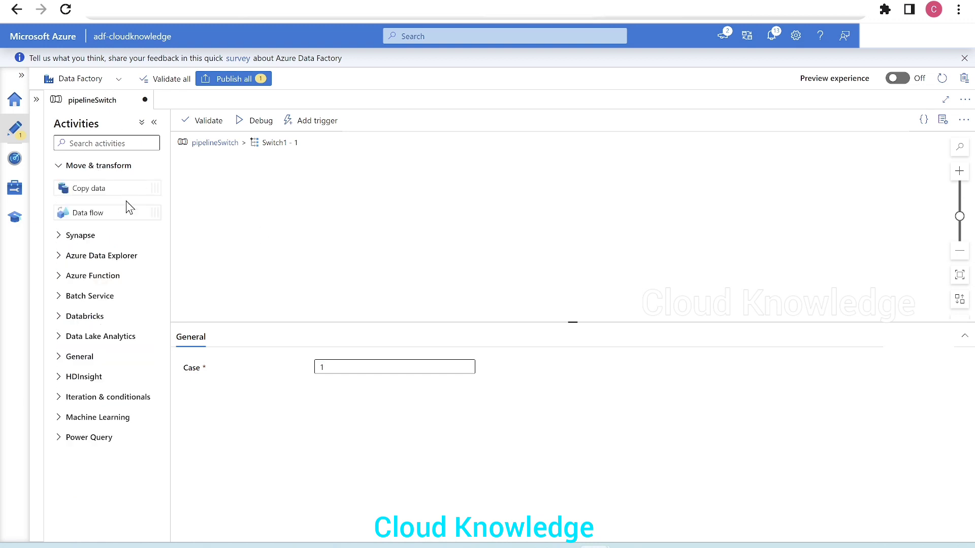
{"action": "left_click_drag", "start_coordinate": [107, 187], "coordinate": [425, 177]}
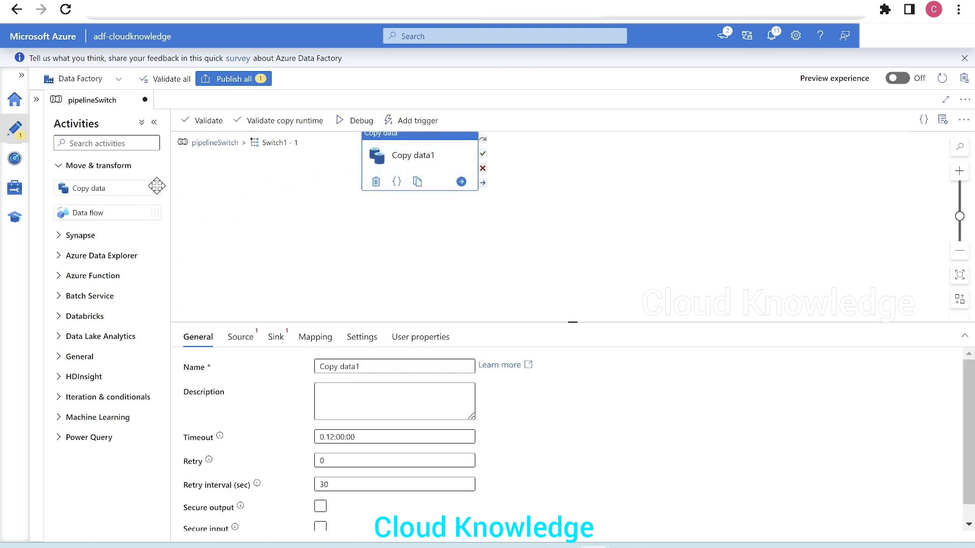
{"action": "left_click", "coordinate": [89, 143]}
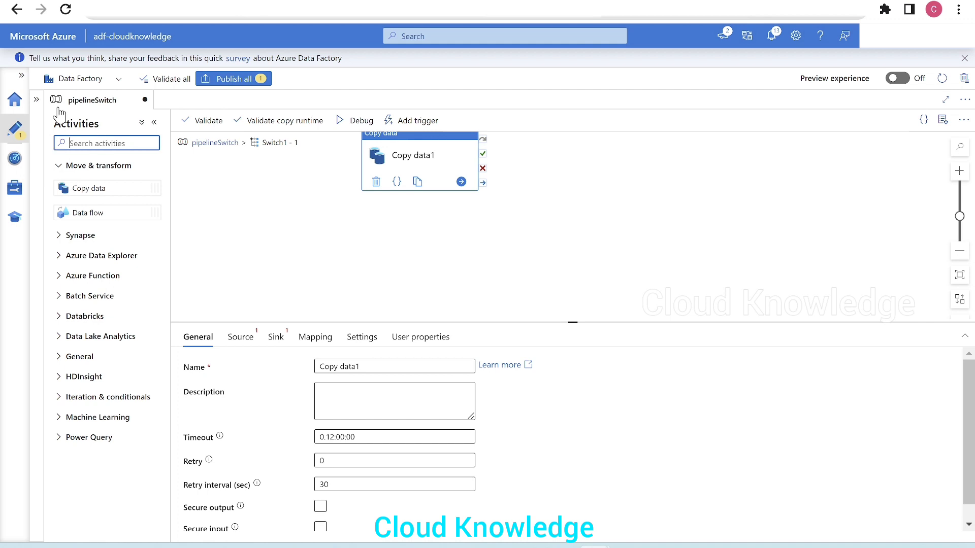
{"action": "left_click_drag", "start_coordinate": [437, 148], "coordinate": [442, 164]}
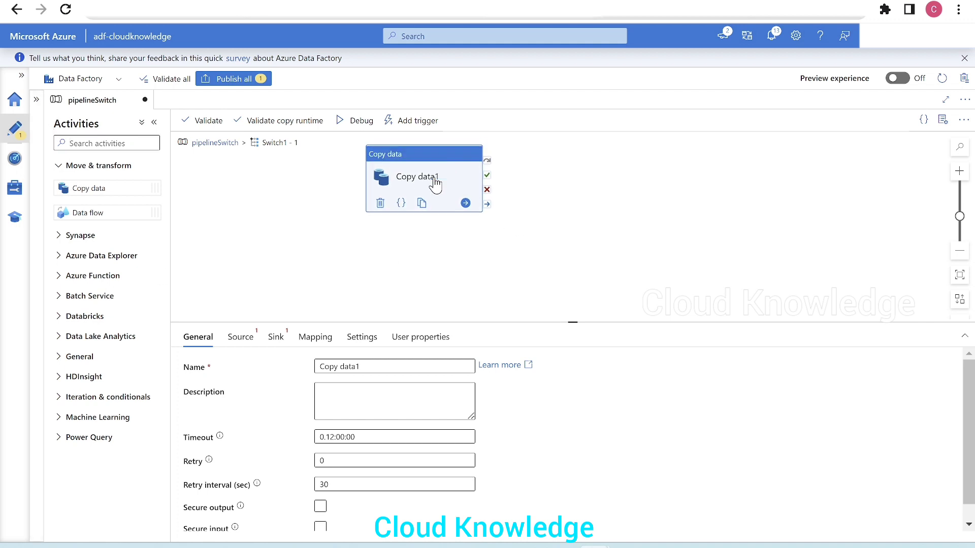
Step: Rename the Copy data activity to Copy 1 and show its source settings
{"action": "left_click_drag", "start_coordinate": [425, 324], "coordinate": [432, 265]}
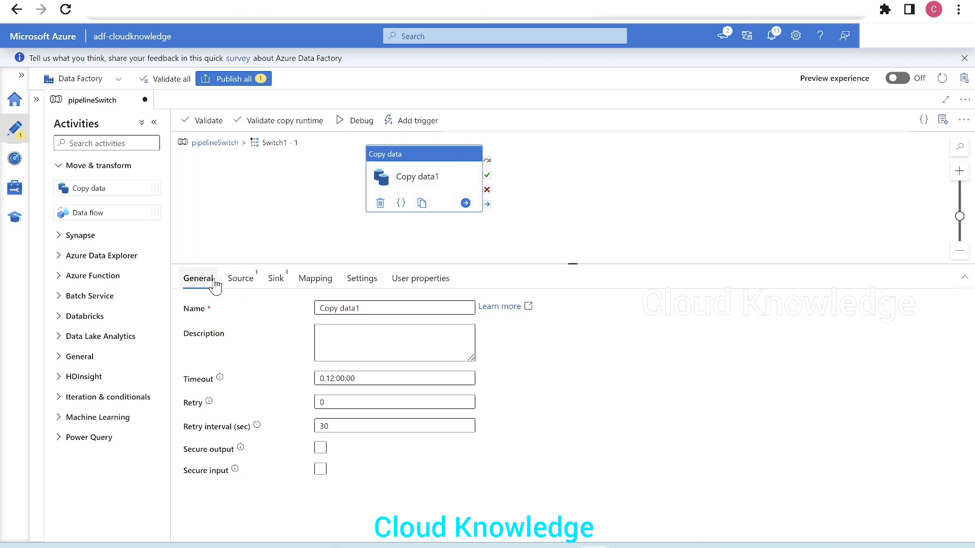
{"action": "left_click", "coordinate": [396, 308]}
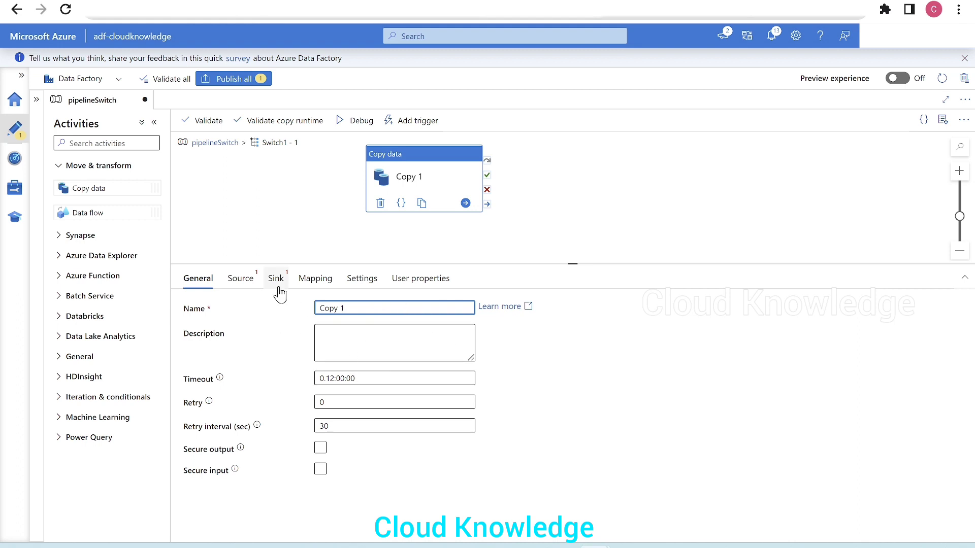
{"action": "left_click", "coordinate": [249, 287]}
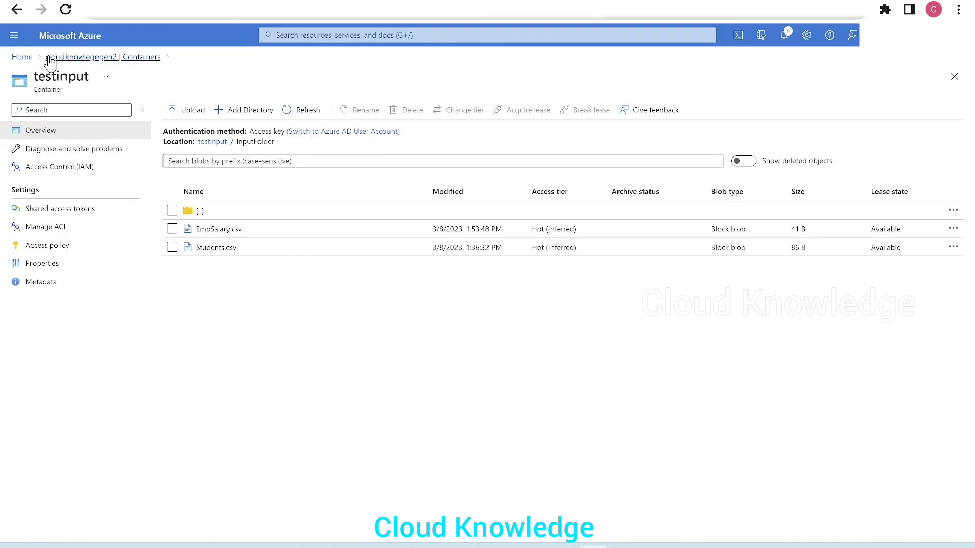
Step: In the Azure portal, examine the files in InputFolder of the testinput container in the cloudknowlegegen2 storage account
{"action": "left_click", "coordinate": [28, 59]}
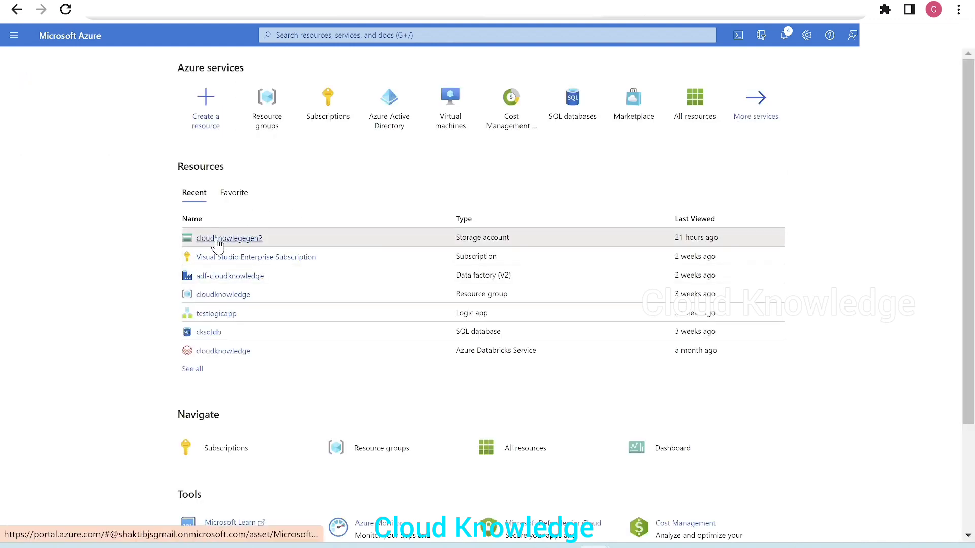
{"action": "left_click", "coordinate": [213, 237]}
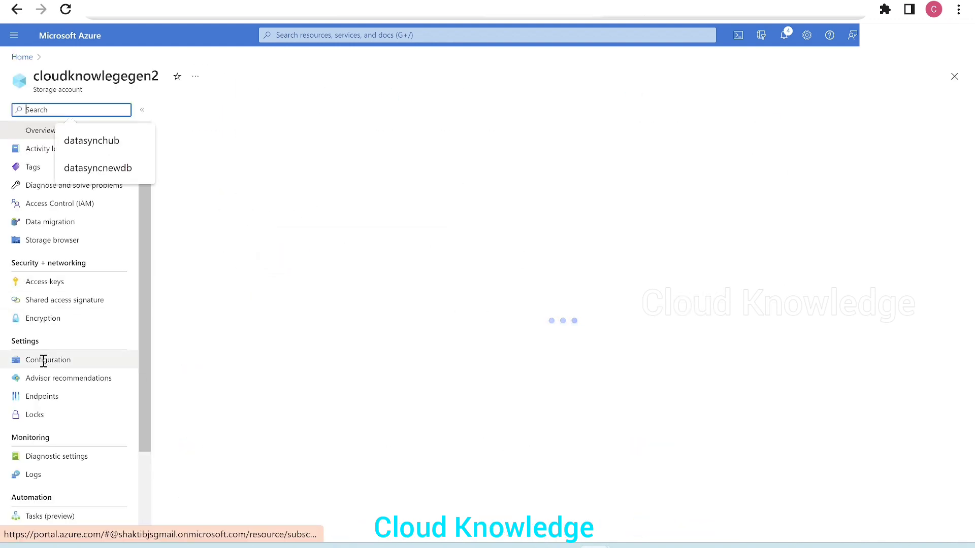
{"action": "left_click", "coordinate": [53, 305]}
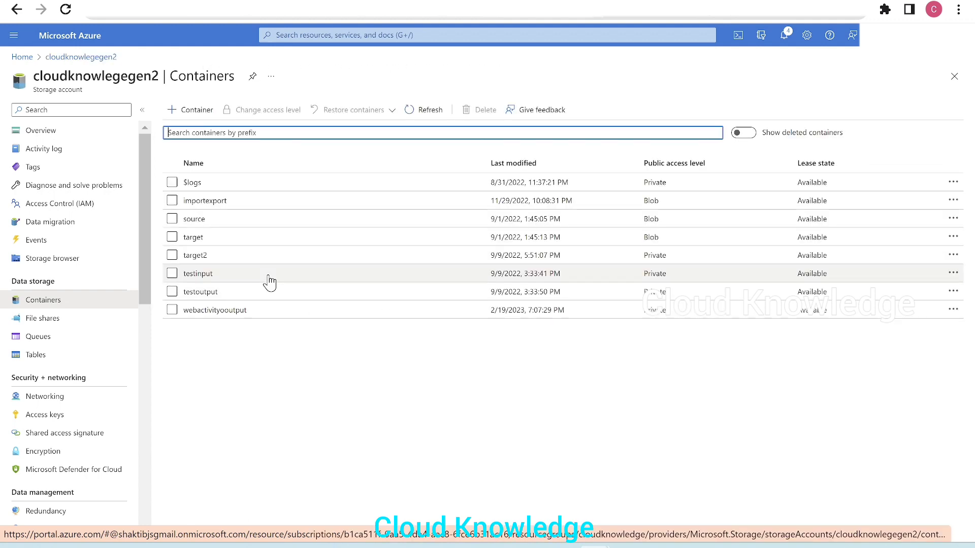
{"action": "left_click", "coordinate": [212, 282]}
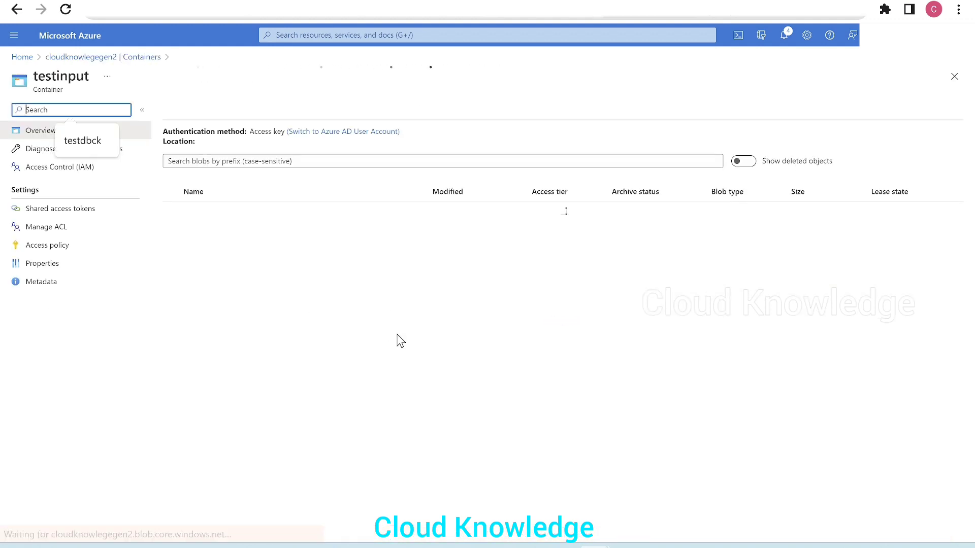
{"action": "left_click", "coordinate": [209, 231]}
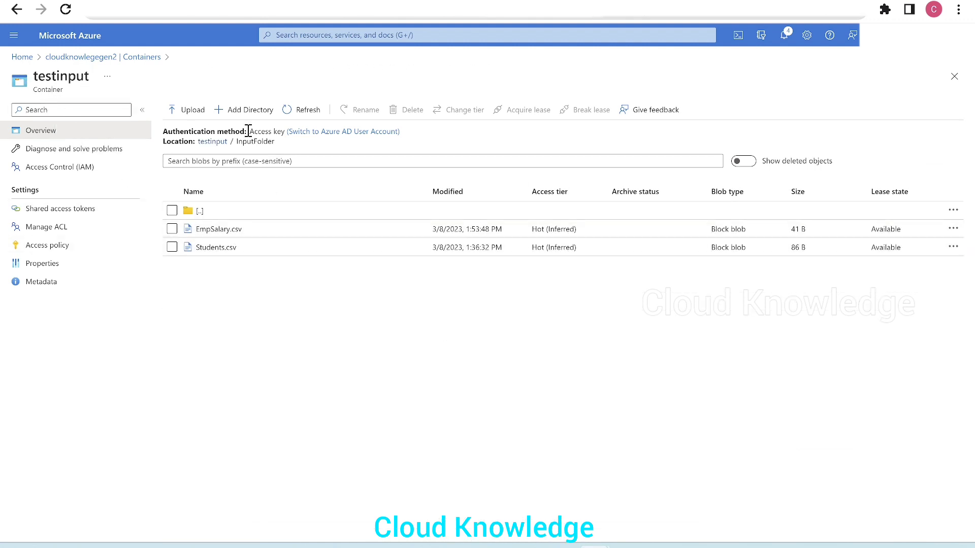
{"action": "left_click_drag", "start_coordinate": [235, 141], "coordinate": [275, 146]}
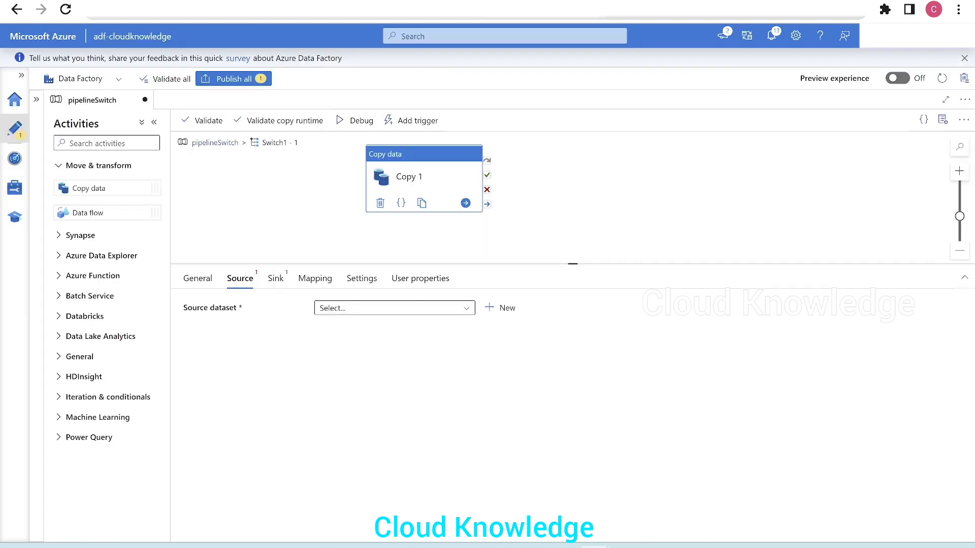
Step: Start a new source dataset for Copy 1 in Data Factory, using Azure Data Lake Storage Gen2 and the DelimitedText format
{"action": "left_click", "coordinate": [500, 308]}
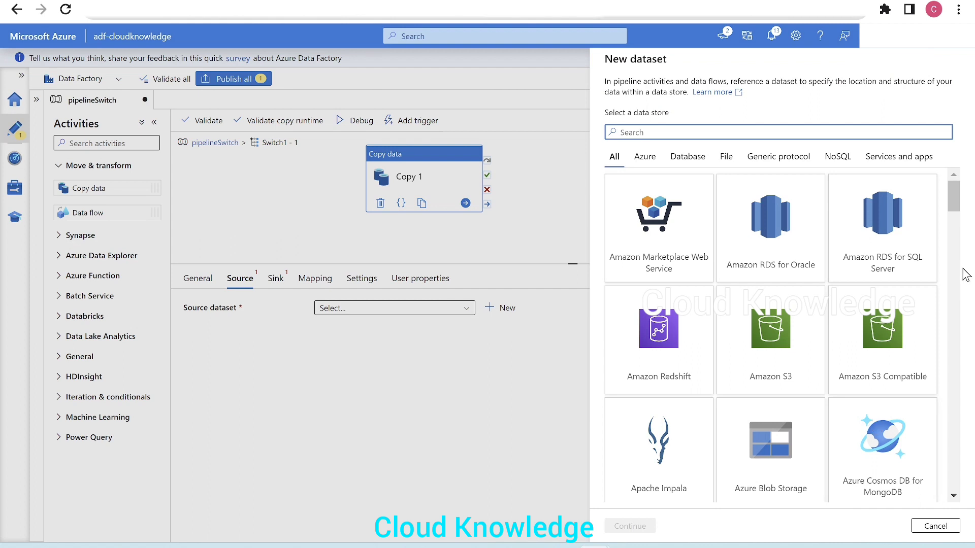
{"action": "type", "text": "gen"}
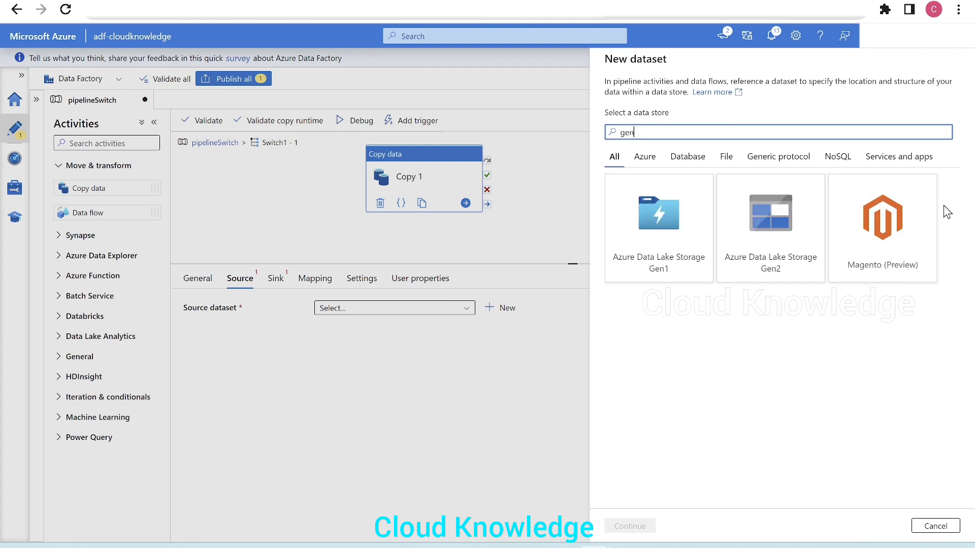
{"action": "left_click", "coordinate": [749, 215]}
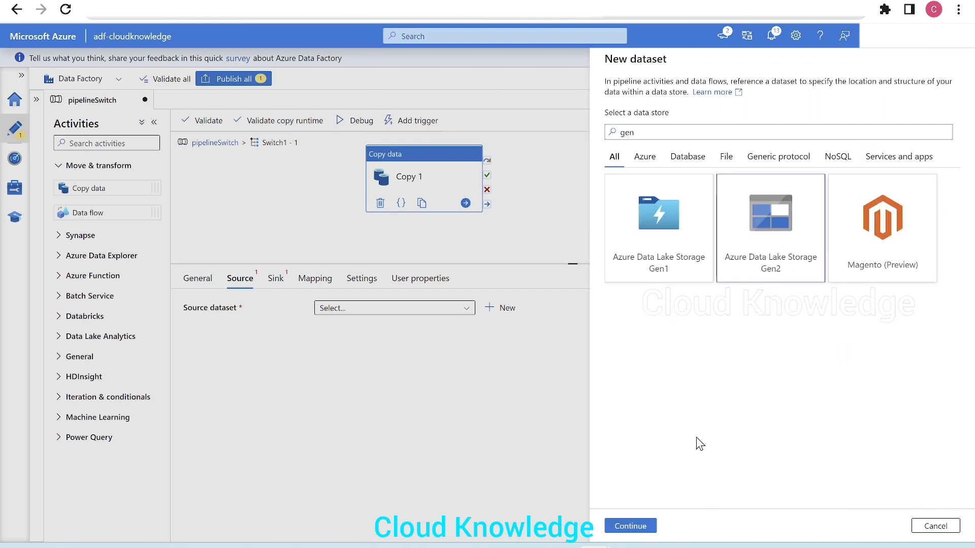
{"action": "left_click", "coordinate": [636, 528]}
{"action": "left_click", "coordinate": [897, 192]}
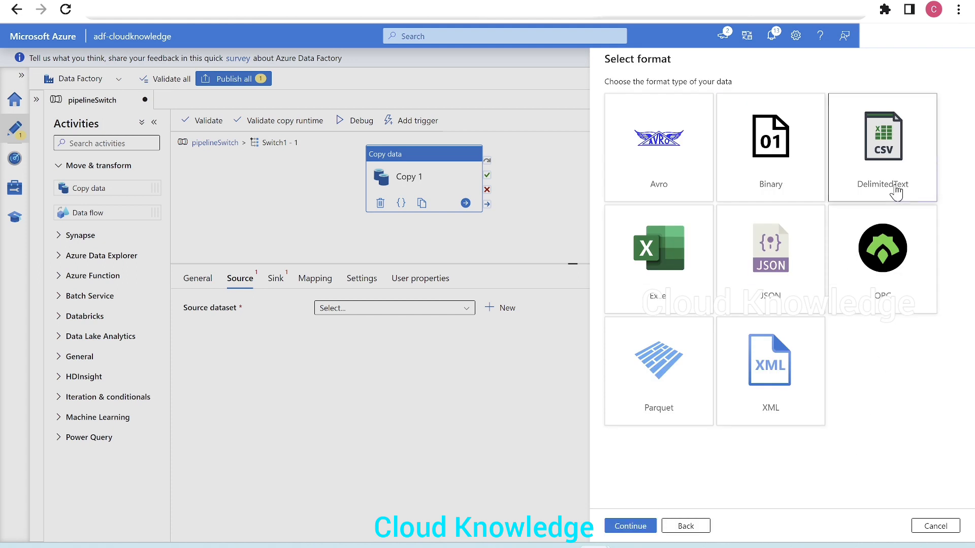
{"action": "left_click", "coordinate": [631, 527]}
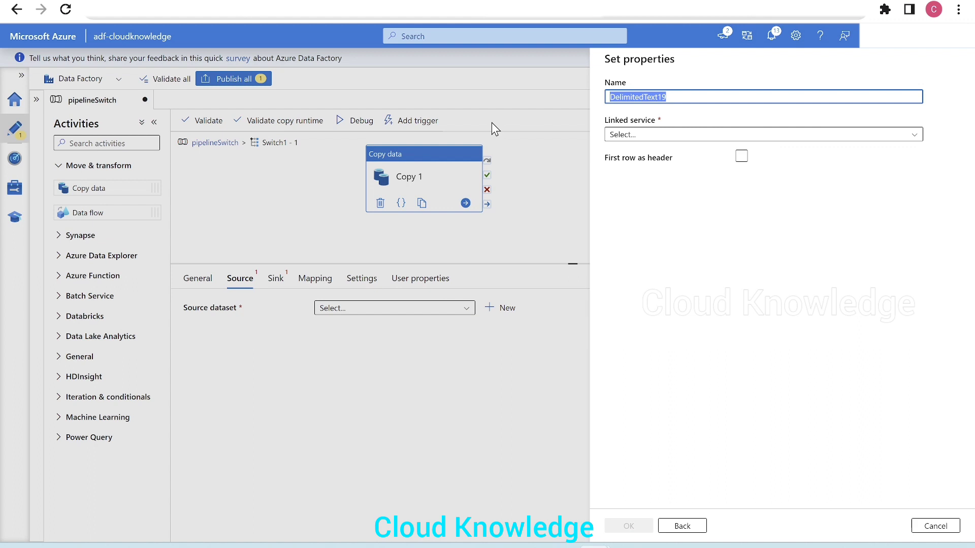
Step: Name the dataset SwitchInput, link it to AzureDataLakeStorage1, set its path to testinput/InputFolder, and create it
{"action": "type", "text": "SwitchInput"}
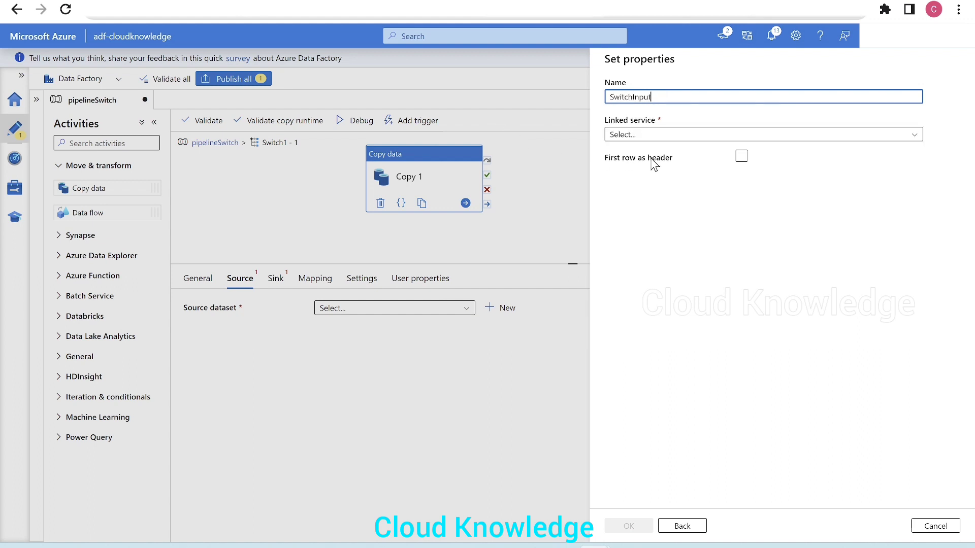
{"action": "left_click", "coordinate": [652, 135]}
{"action": "left_click", "coordinate": [671, 214]}
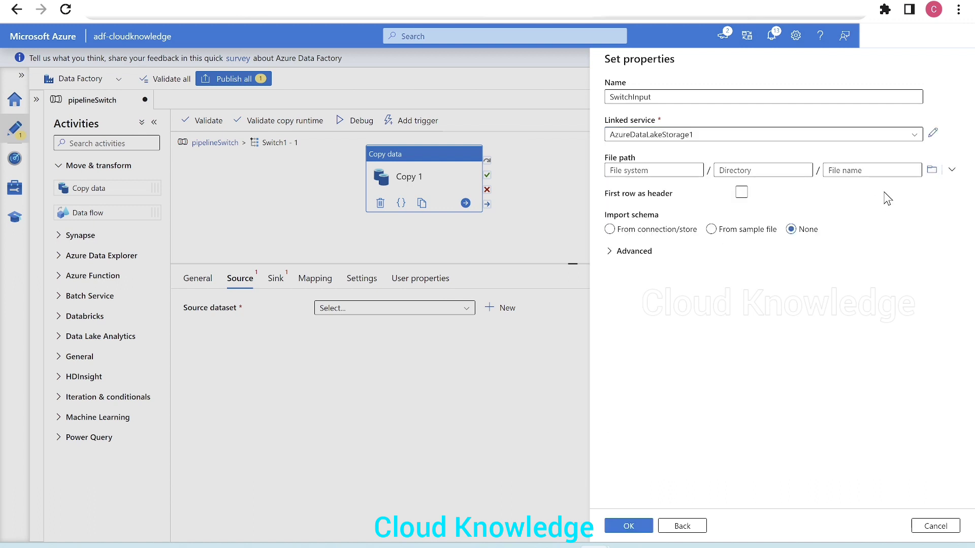
{"action": "left_click", "coordinate": [932, 169]}
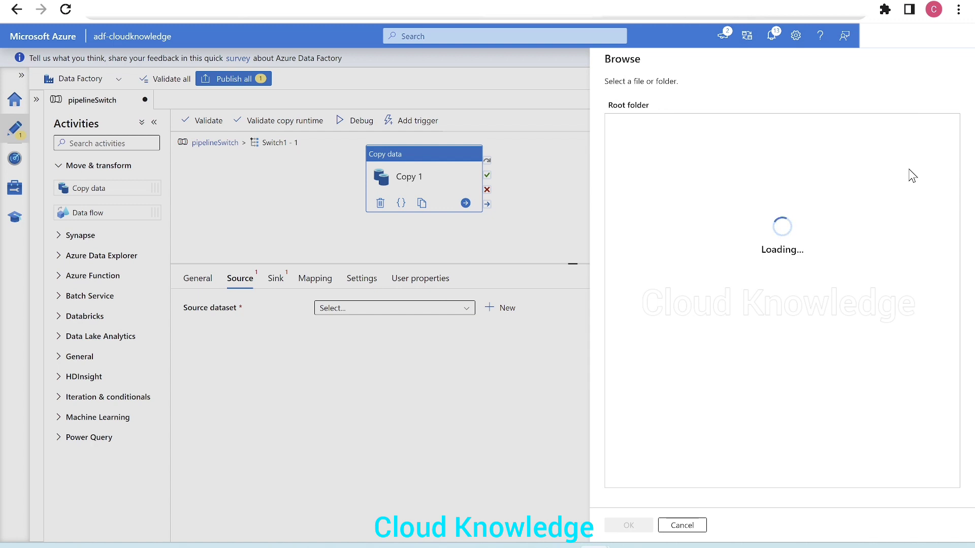
{"action": "double_click", "coordinate": [657, 209]}
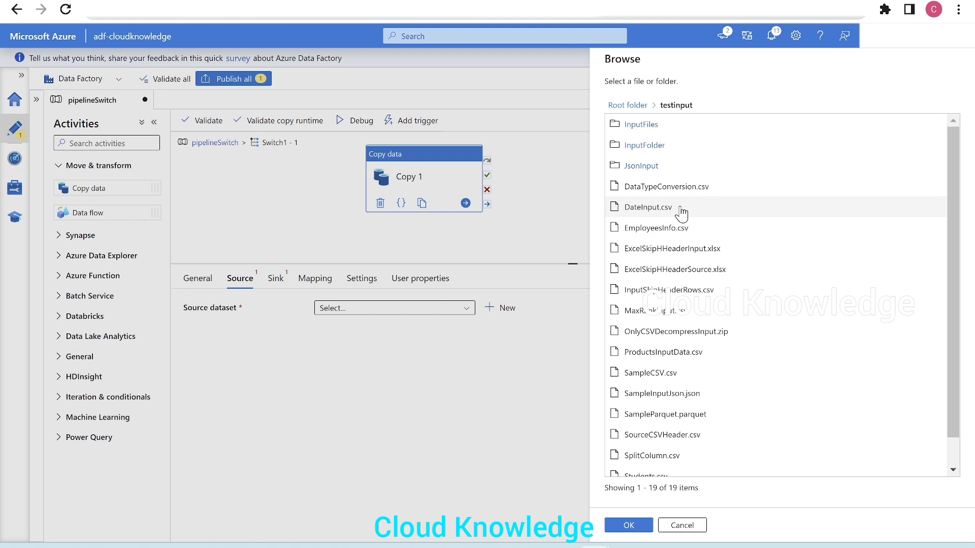
{"action": "double_click", "coordinate": [653, 146]}
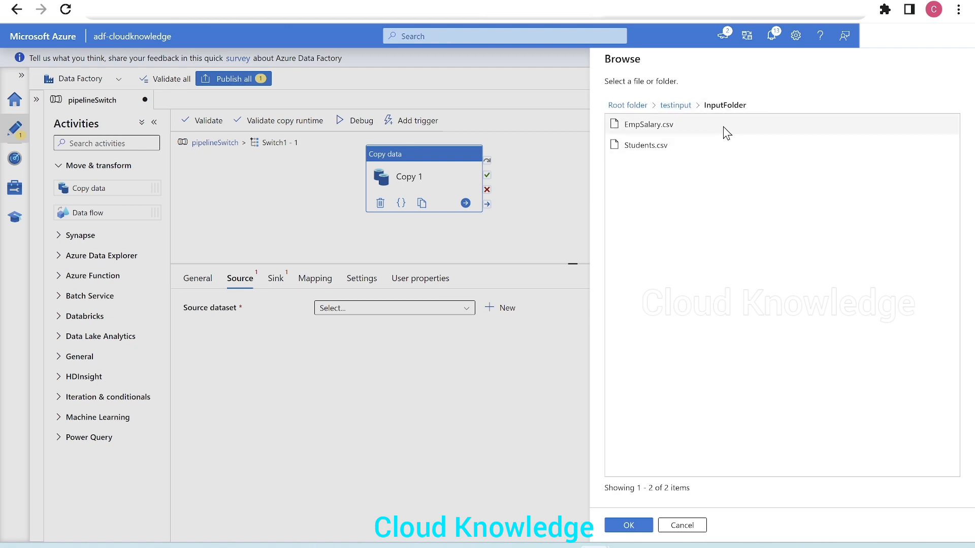
{"action": "left_click", "coordinate": [642, 527]}
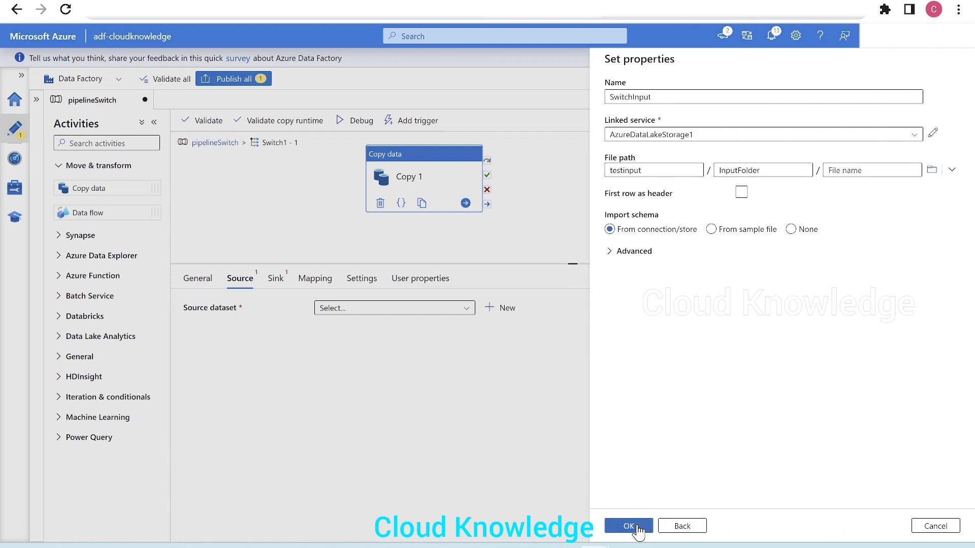
{"action": "left_click", "coordinate": [639, 529]}
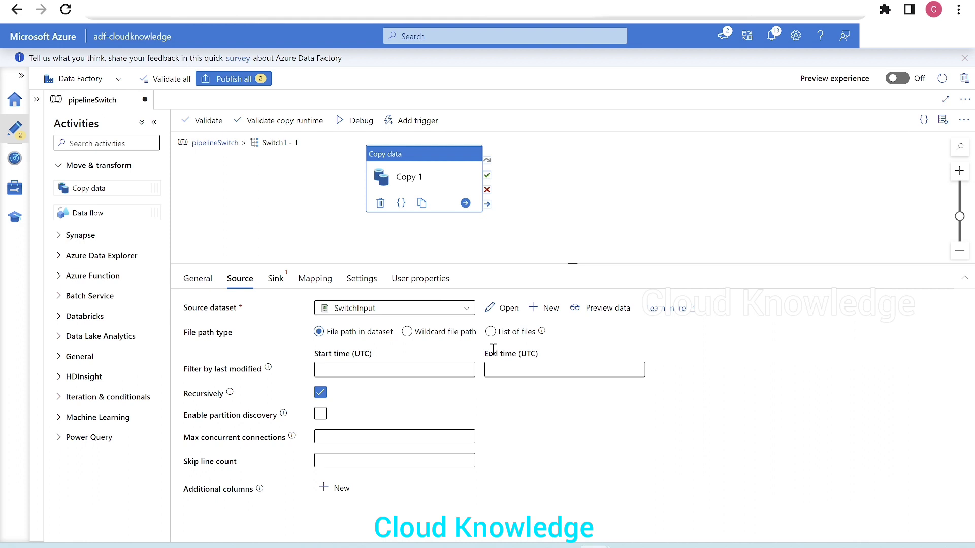
Step: Validate the pipeline and review the validation output for Copy 1
{"action": "left_click", "coordinate": [208, 122]}
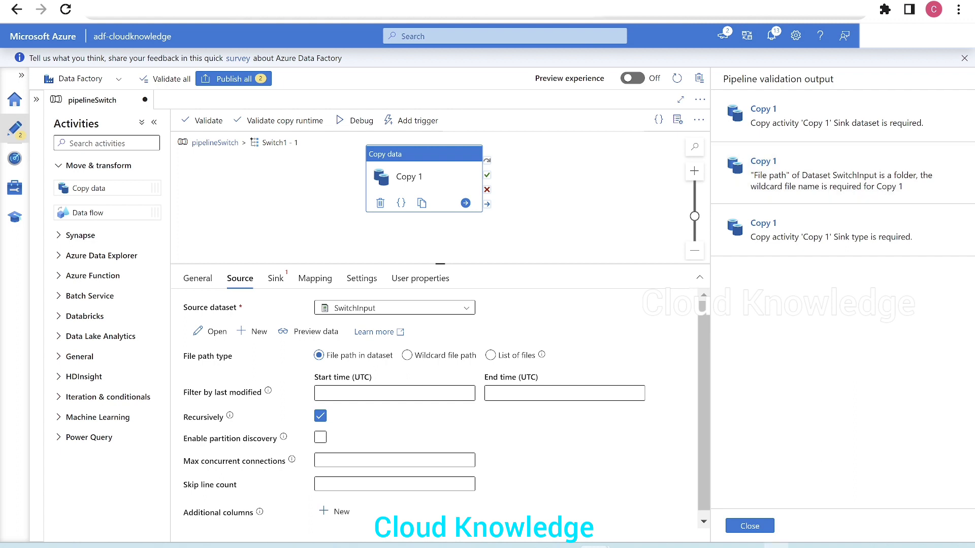
{"action": "left_click", "coordinate": [750, 528]}
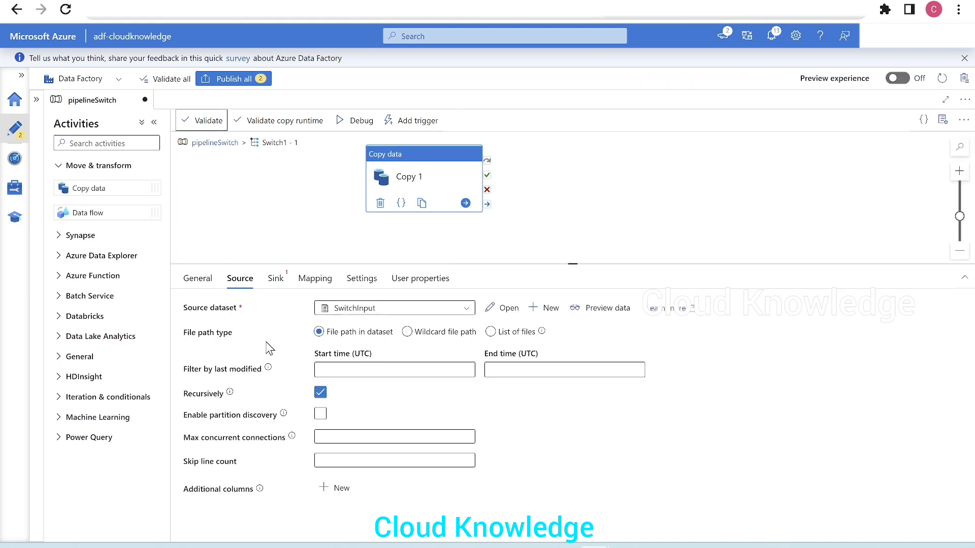
Step: Set Copy 1's source to use a wildcard file path, and add a String parameter named filename to the SwitchInput dataset
{"action": "left_click", "coordinate": [408, 336]}
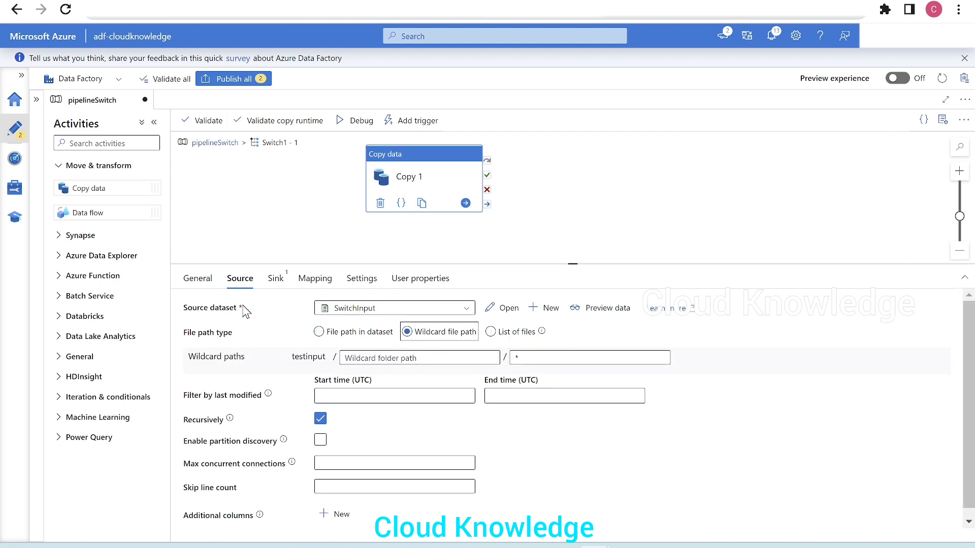
{"action": "left_click", "coordinate": [506, 311]}
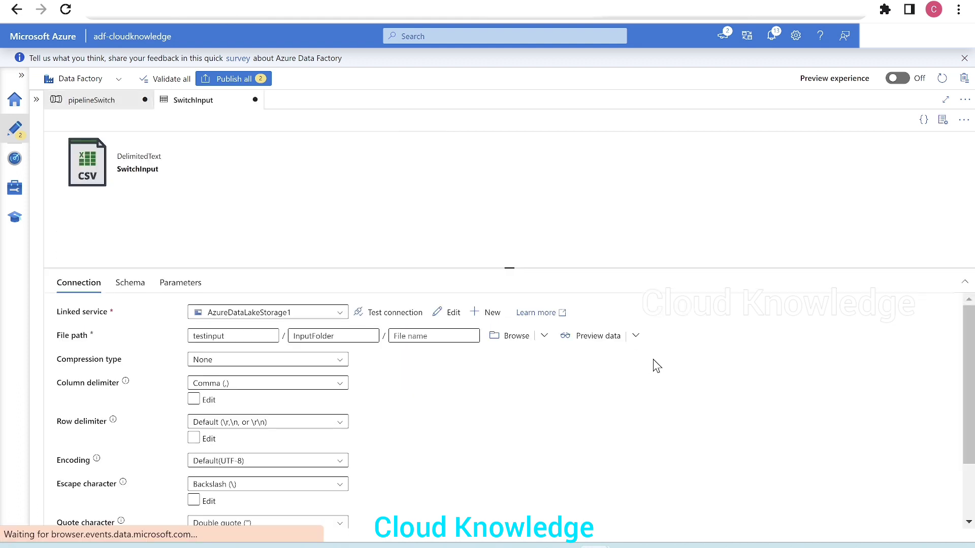
{"action": "left_click", "coordinate": [943, 121]}
{"action": "left_click_drag", "start_coordinate": [395, 266], "coordinate": [394, 223]}
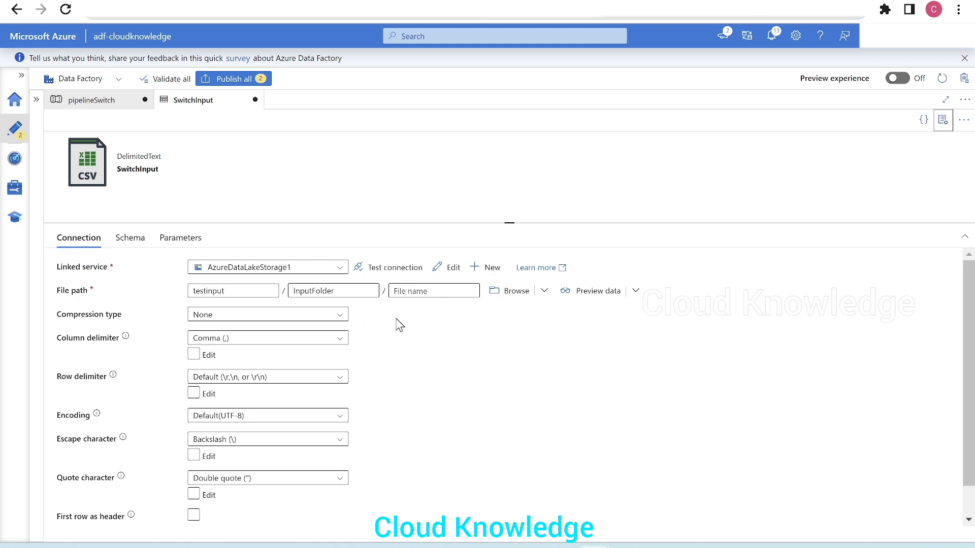
{"action": "left_click", "coordinate": [187, 242]}
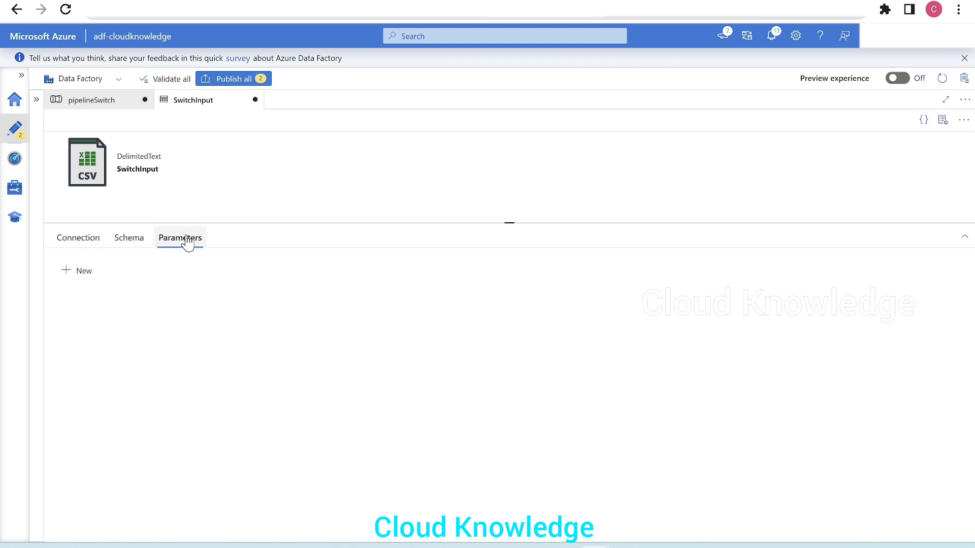
{"action": "left_click", "coordinate": [87, 277]}
{"action": "left_click", "coordinate": [136, 315]}
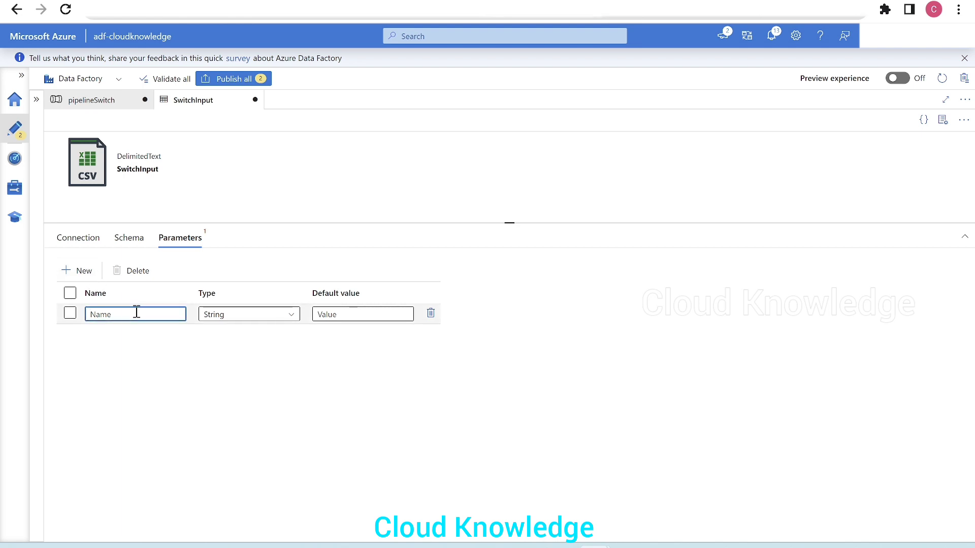
{"action": "type", "text": "filename"}
{"action": "left_click", "coordinate": [66, 246]}
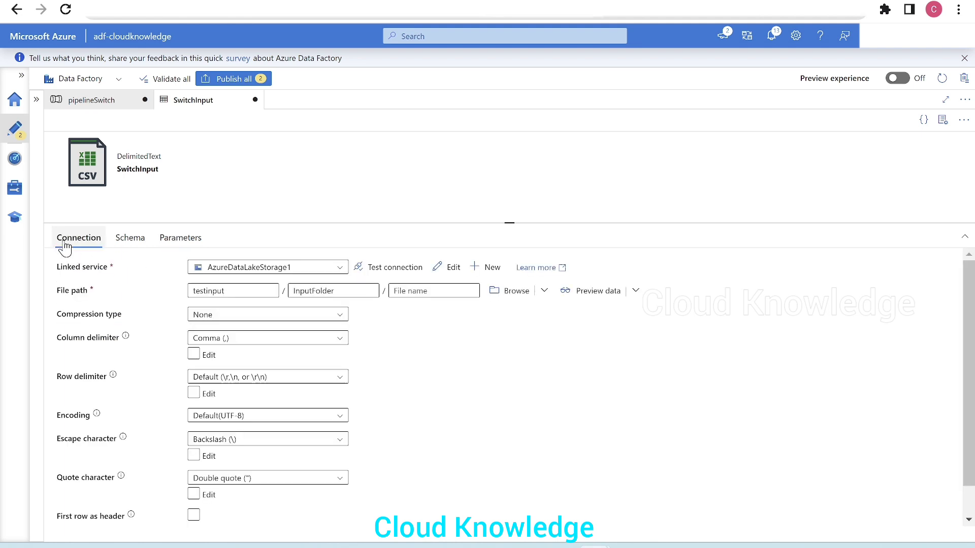
{"action": "left_click", "coordinate": [403, 292]}
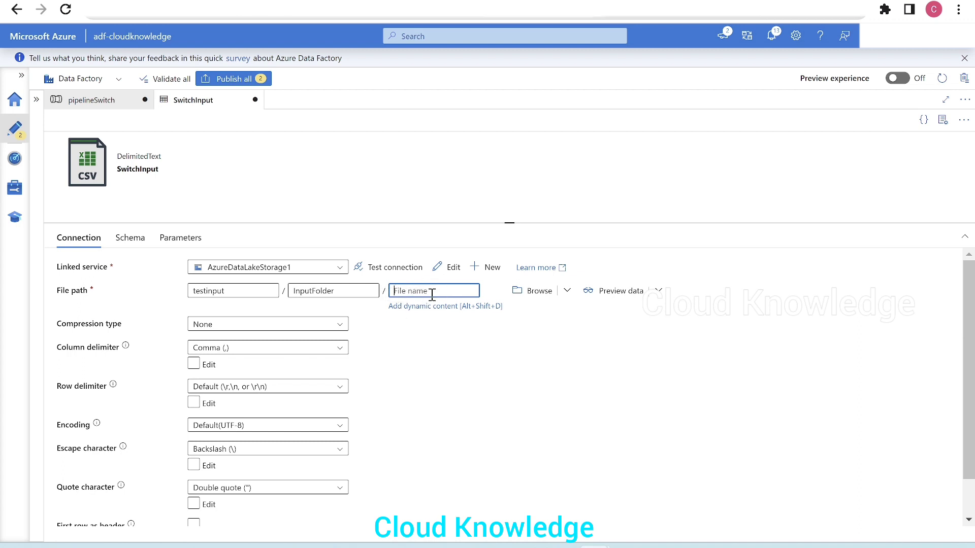
{"action": "left_click", "coordinate": [421, 307]}
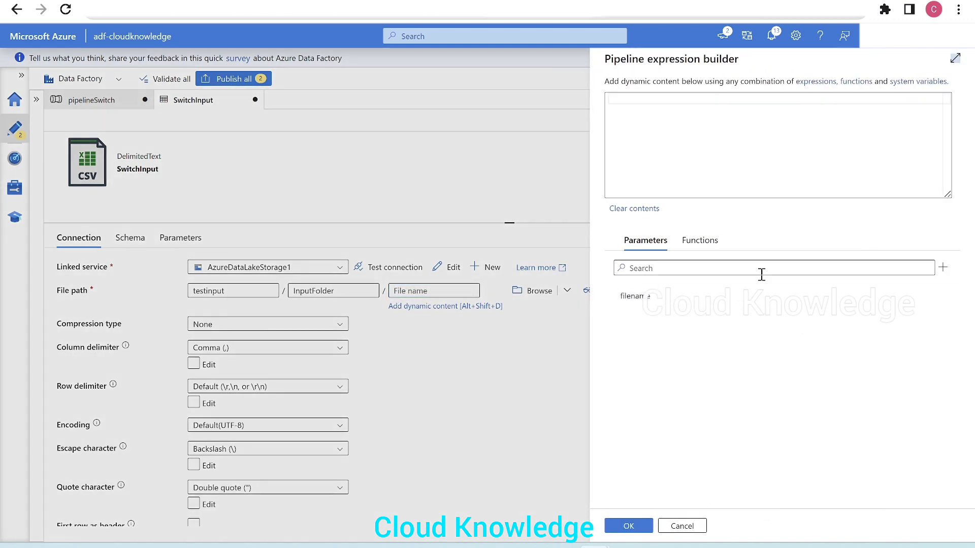
{"action": "left_click", "coordinate": [636, 298]}
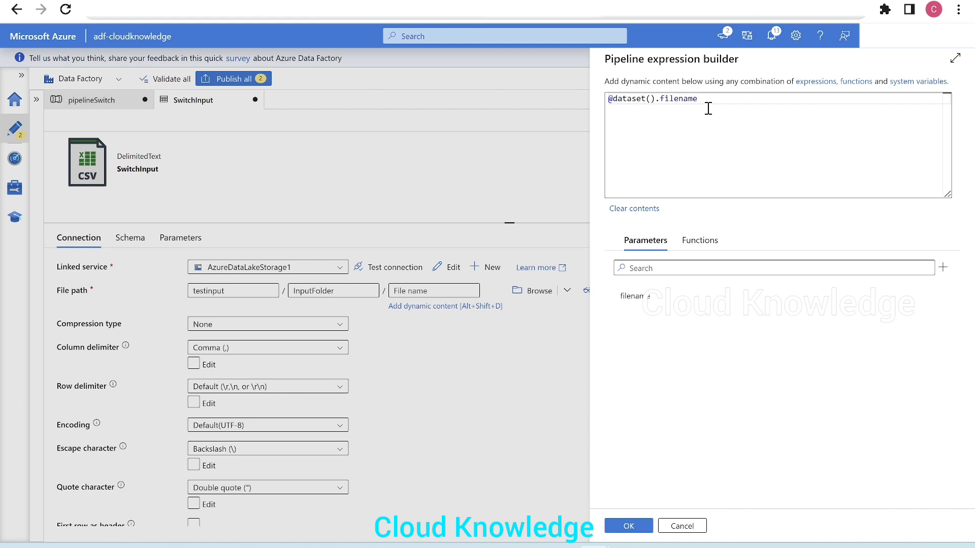
{"action": "left_click", "coordinate": [629, 526]}
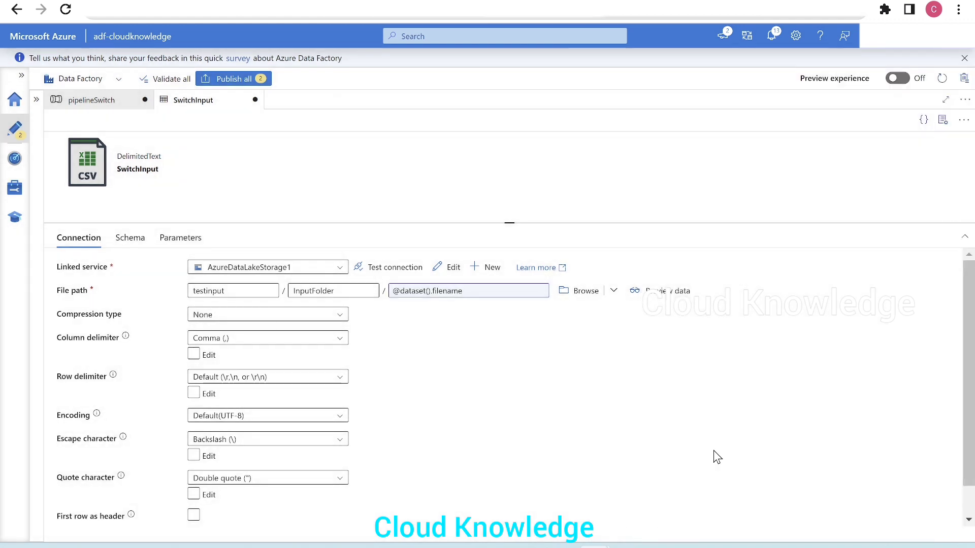
{"action": "left_click", "coordinate": [92, 100]}
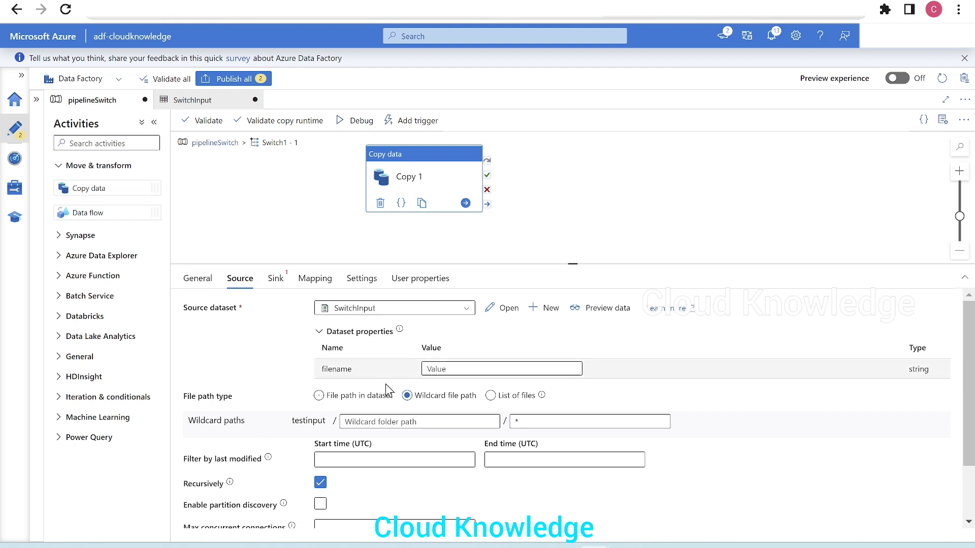
{"action": "left_click", "coordinate": [447, 369]}
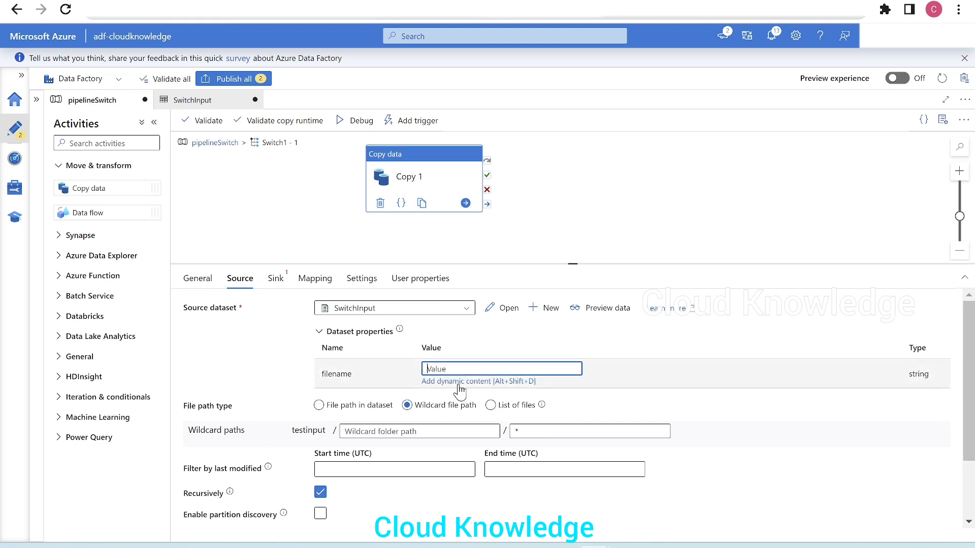
{"action": "left_click", "coordinate": [460, 382]}
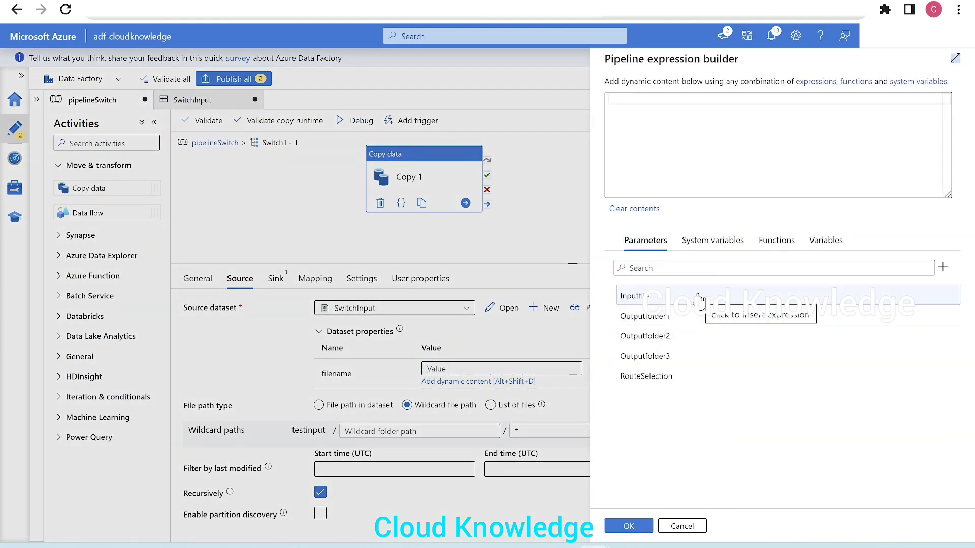
{"action": "left_click", "coordinate": [649, 303]}
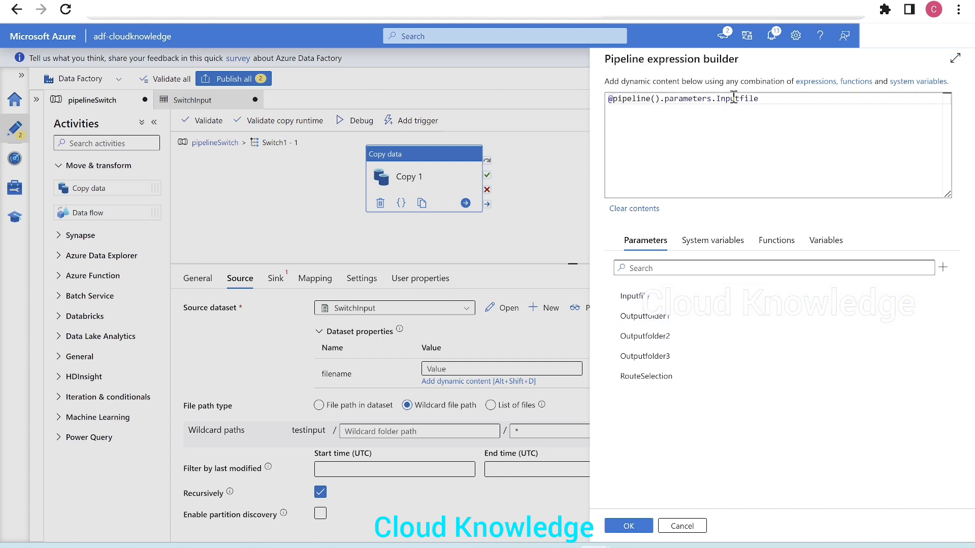
{"action": "left_click", "coordinate": [630, 526]}
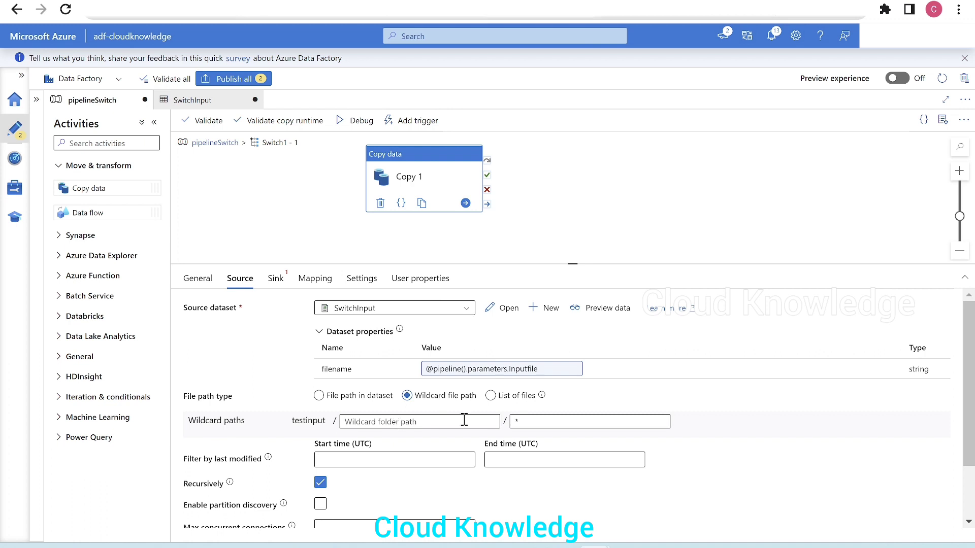
{"action": "left_click", "coordinate": [552, 420]}
{"action": "key", "text": "BackSpace"}
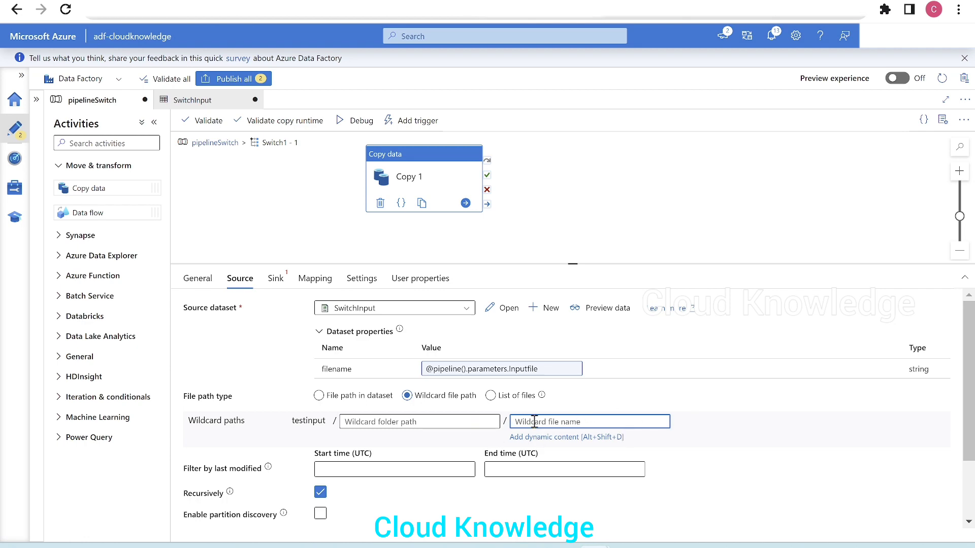
{"action": "left_click", "coordinate": [555, 438]}
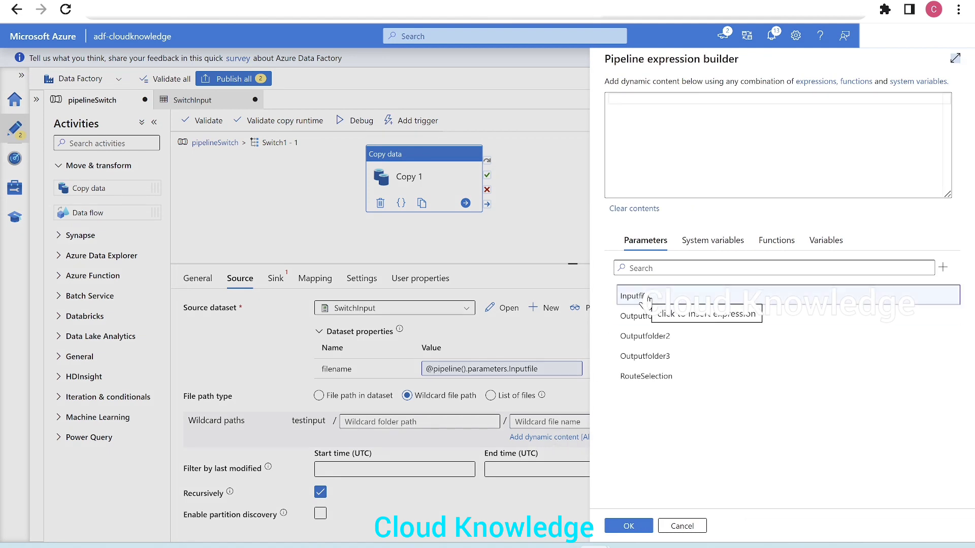
{"action": "left_click", "coordinate": [648, 300]}
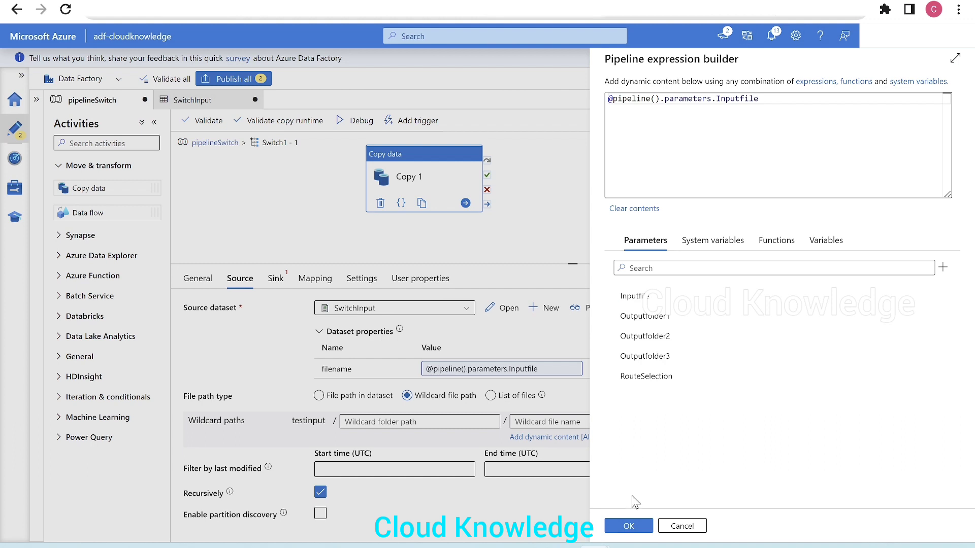
{"action": "left_click", "coordinate": [633, 527]}
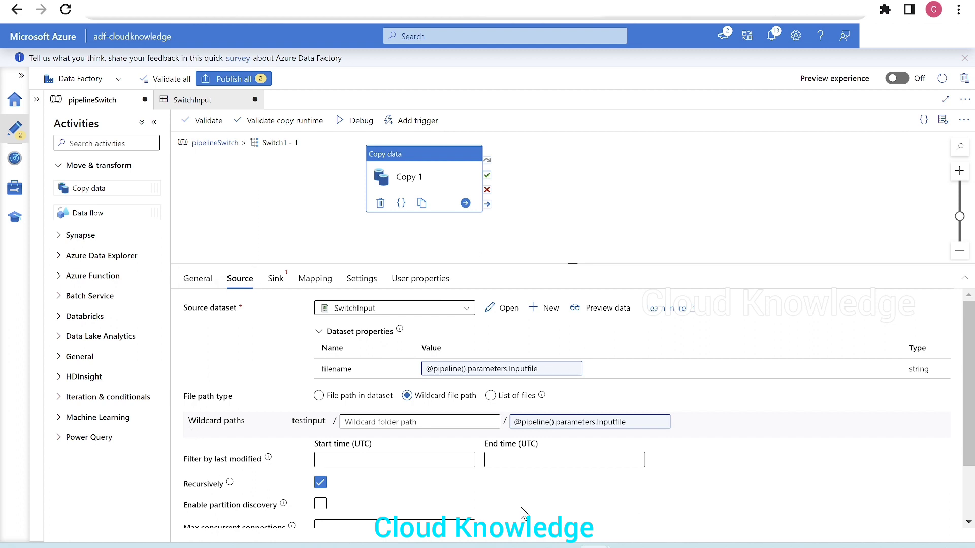
Step: In the Azure portal, examine the testoutput container of the cloudknowlegegen2 storage account and the contents of its F1 folder
{"action": "left_click", "coordinate": [276, 279]}
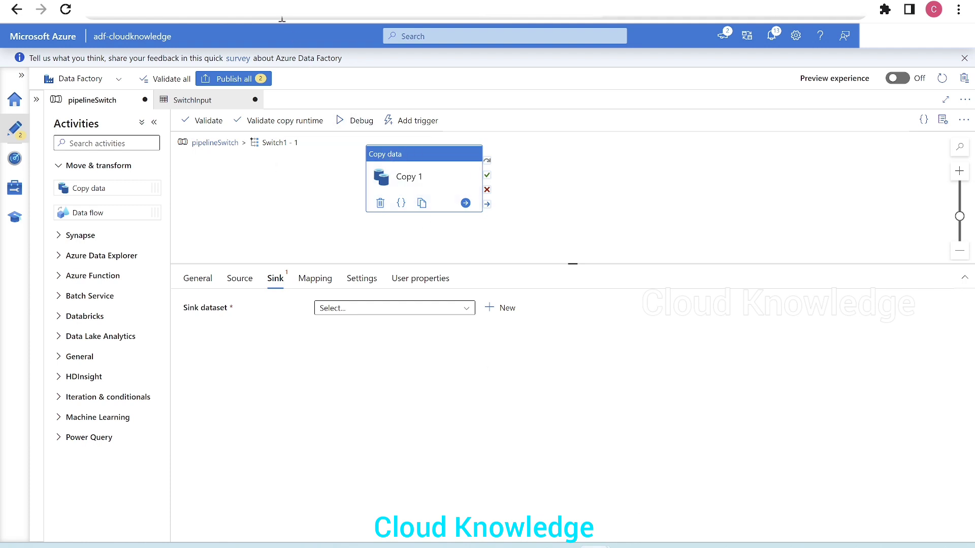
{"action": "key", "text": "ctrl+Tab"}
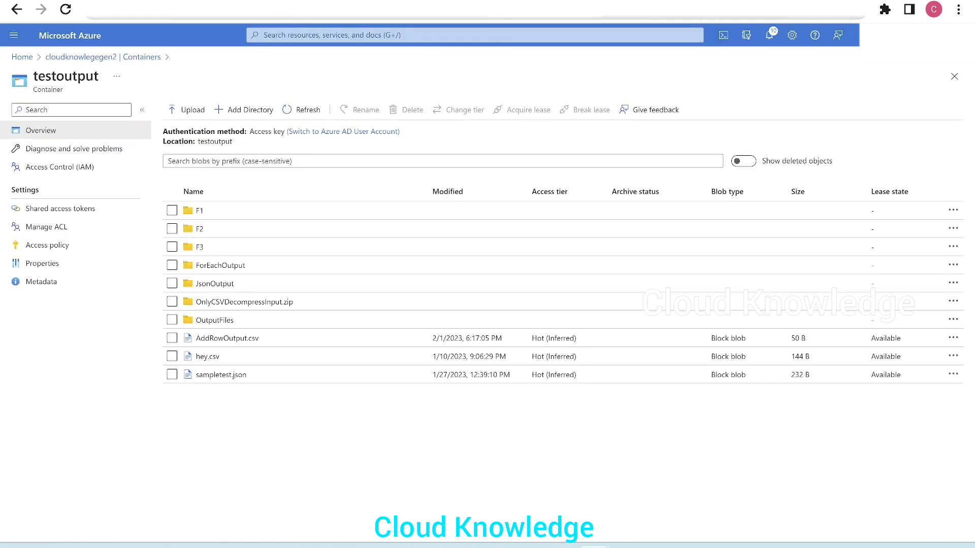
{"action": "left_click", "coordinate": [23, 57]}
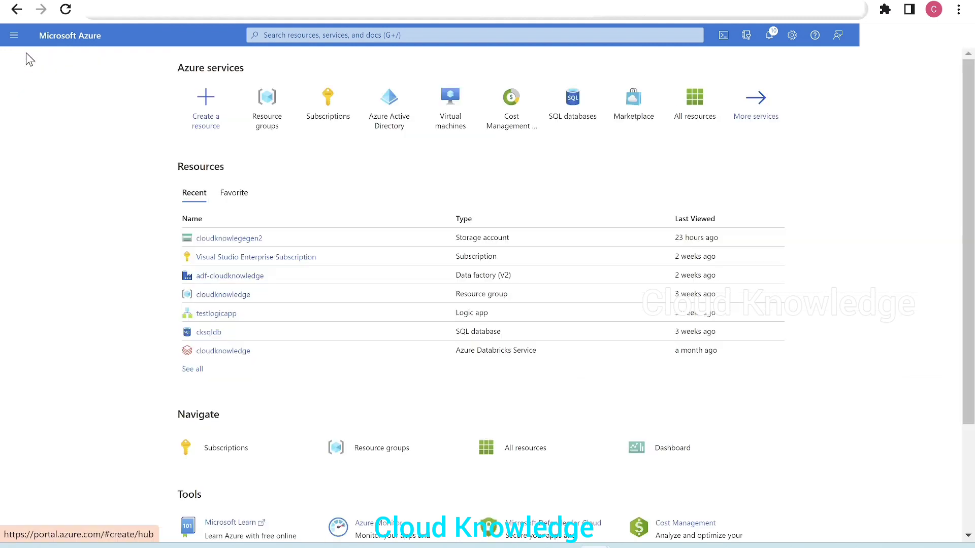
{"action": "left_click", "coordinate": [227, 240]}
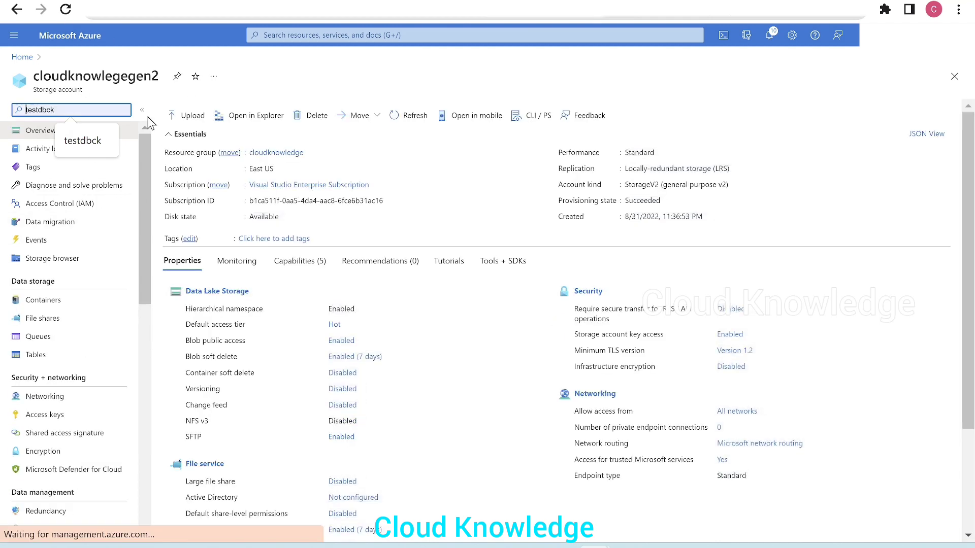
{"action": "left_click", "coordinate": [77, 301]}
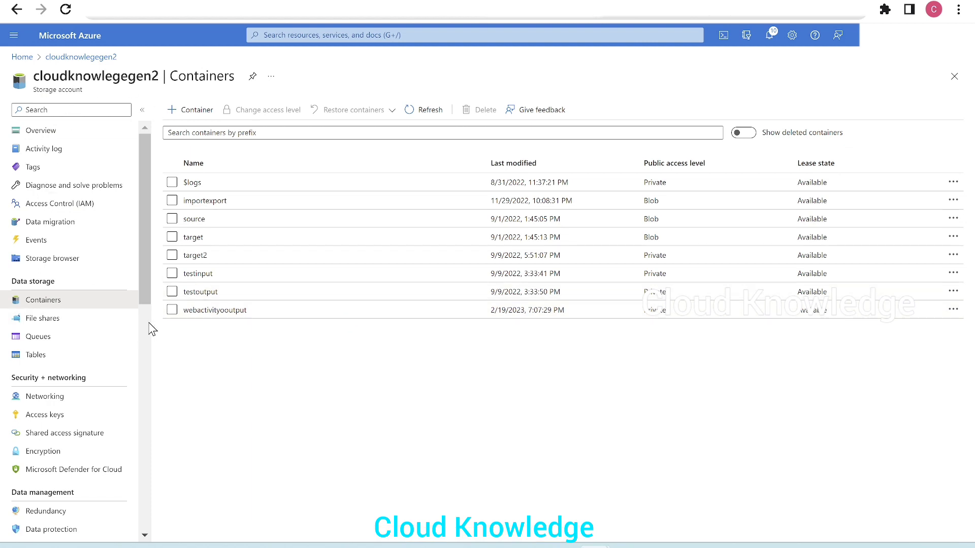
{"action": "left_click", "coordinate": [201, 292]}
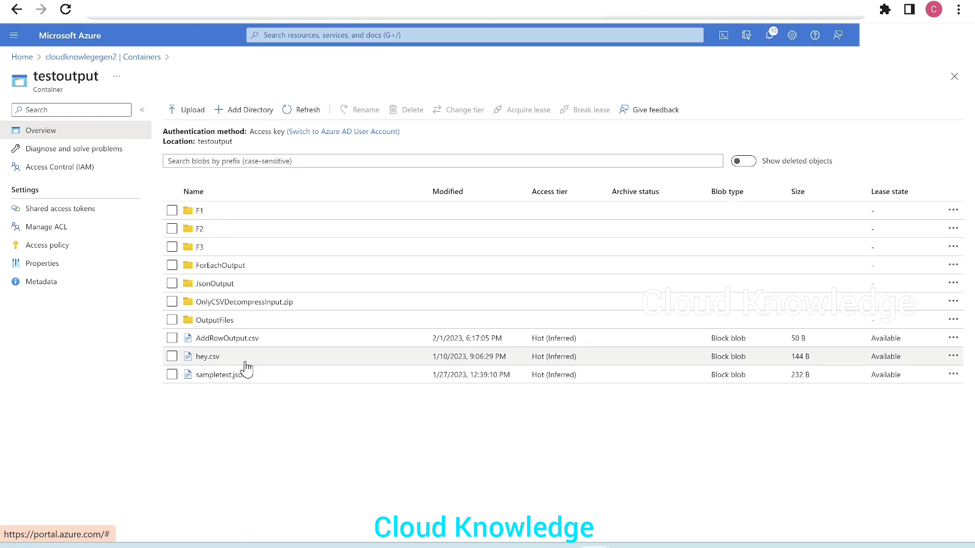
{"action": "left_click", "coordinate": [222, 218]}
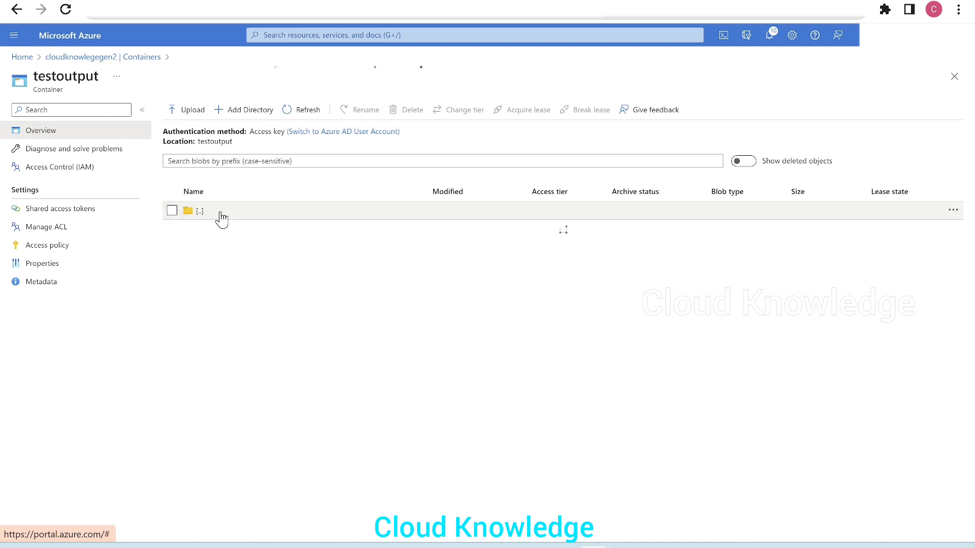
{"action": "left_click", "coordinate": [221, 218]}
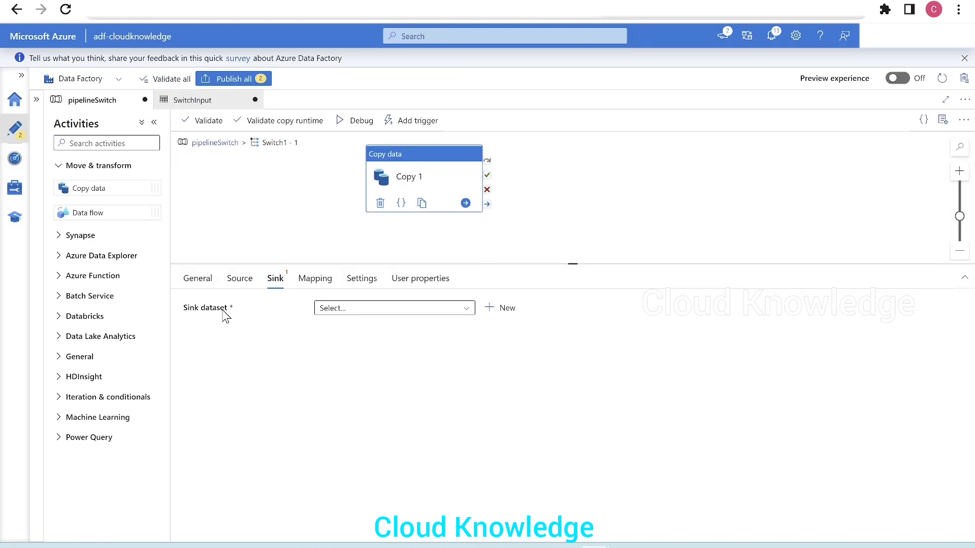
Step: Start a new sink dataset for Copy 1 in Data Factory, using Azure Data Lake Storage Gen2 and the DelimitedText format
{"action": "left_click", "coordinate": [505, 308]}
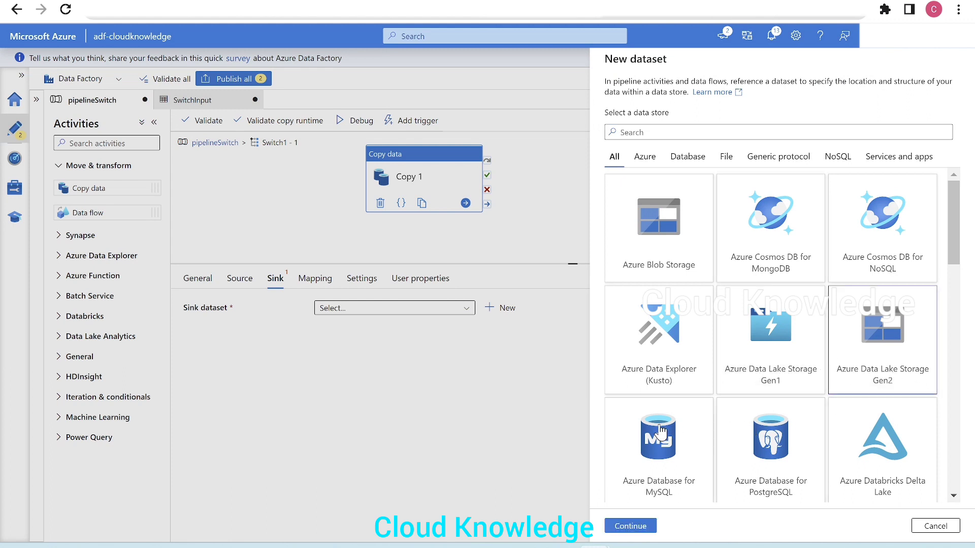
{"action": "left_click", "coordinate": [623, 527]}
{"action": "left_click", "coordinate": [884, 130]}
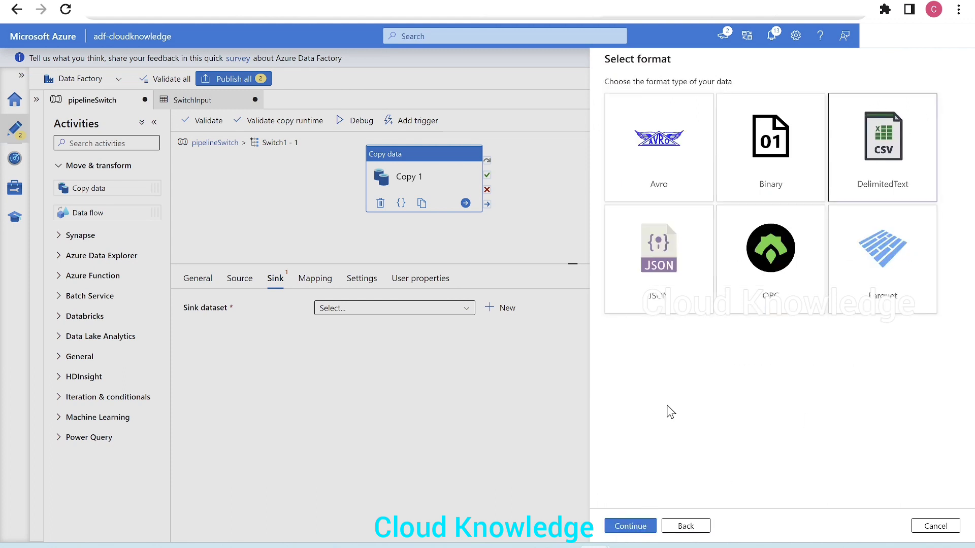
{"action": "left_click", "coordinate": [628, 528]}
Step: Name the new sink dataset SwitchOutput and set its linked service to AzureDataLakeStorage1
{"action": "left_click_drag", "start_coordinate": [684, 97], "coordinate": [531, 101]}
{"action": "type", "text": "Switch"}
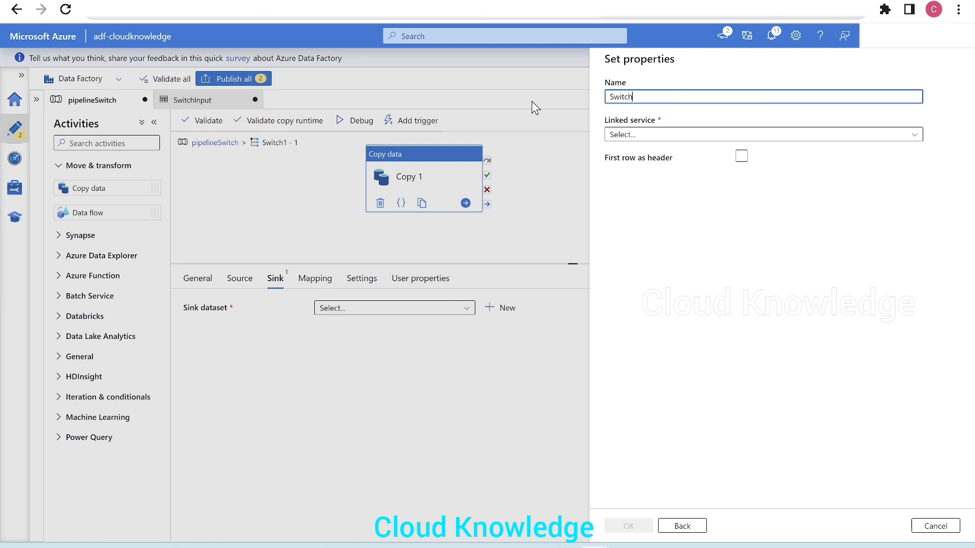
{"action": "type", "text": "Output"}
{"action": "left_click", "coordinate": [667, 134]}
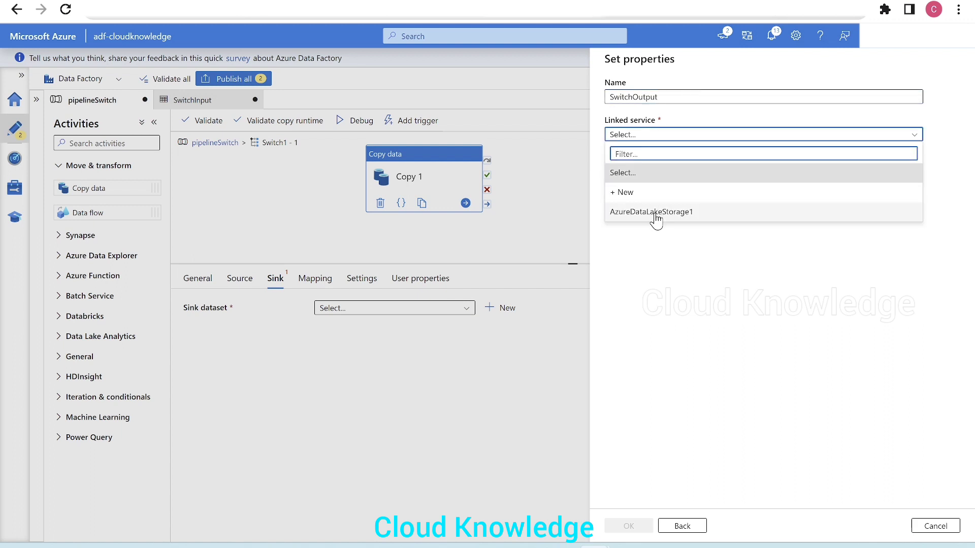
{"action": "left_click", "coordinate": [715, 215]}
Step: Set the SwitchOutput dataset's path to the testoutput container, treat the first row as header, import no schema, and create the dataset
{"action": "left_click", "coordinate": [932, 170]}
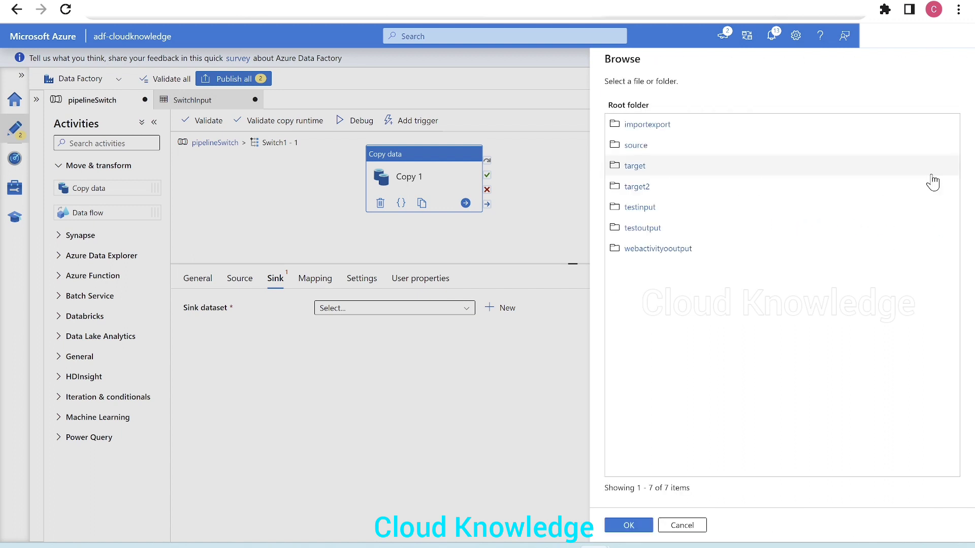
{"action": "left_click", "coordinate": [645, 227]}
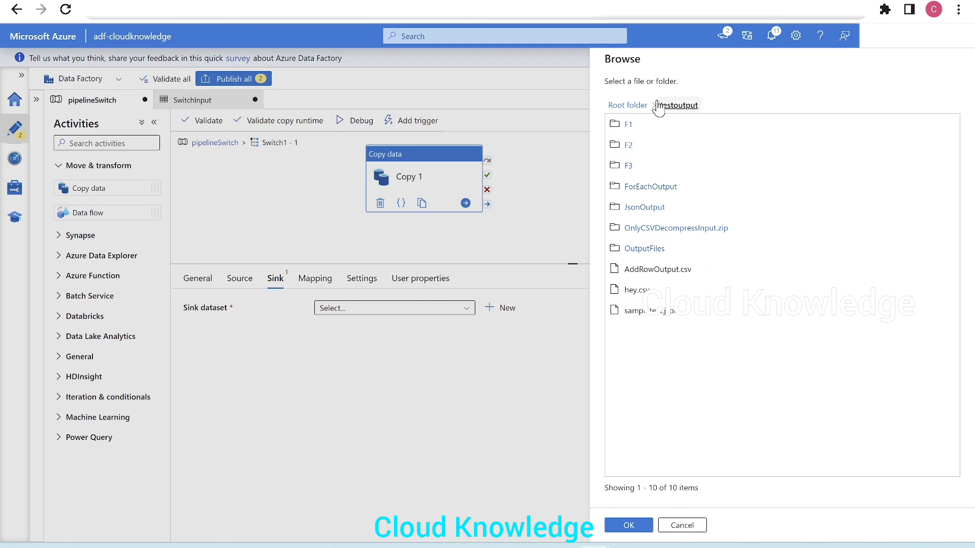
{"action": "left_click", "coordinate": [639, 527]}
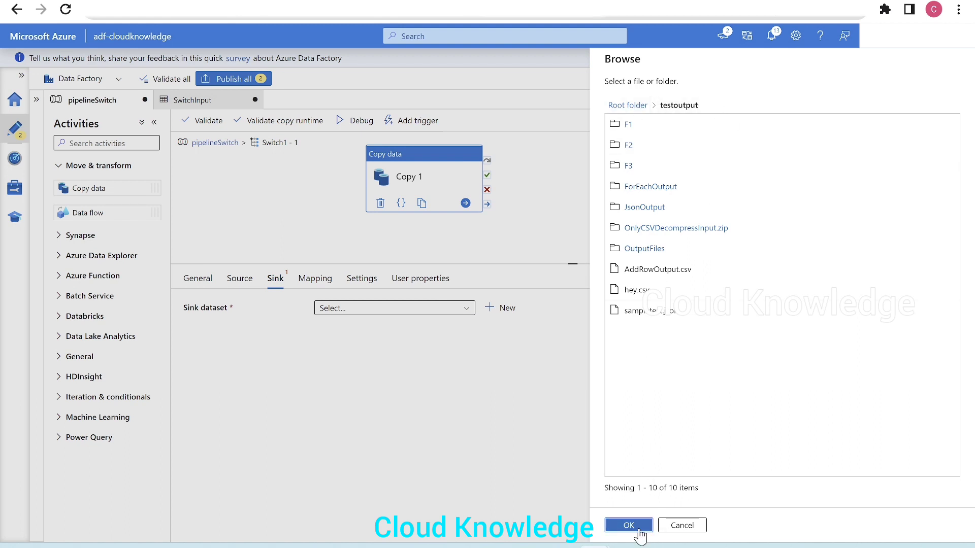
{"action": "left_click", "coordinate": [742, 192]}
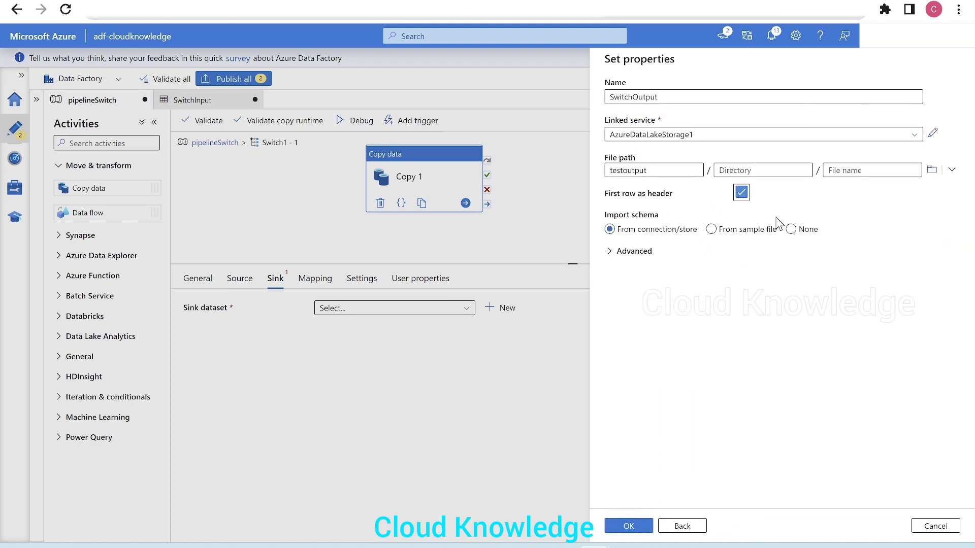
{"action": "left_click", "coordinate": [791, 229]}
{"action": "left_click", "coordinate": [629, 526]}
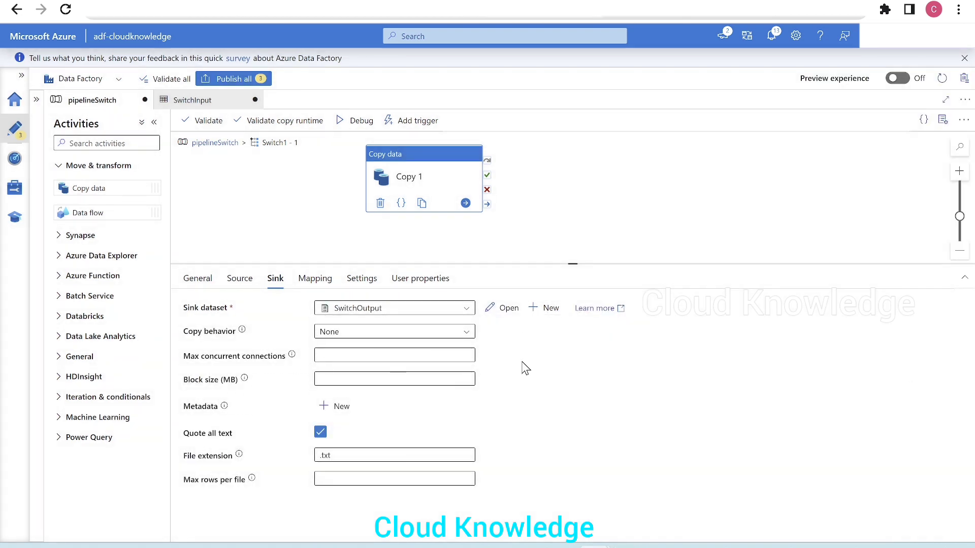
Step: Open the SwitchOutput dataset and add a String parameter named Outputfolderlocation
{"action": "left_click", "coordinate": [508, 315]}
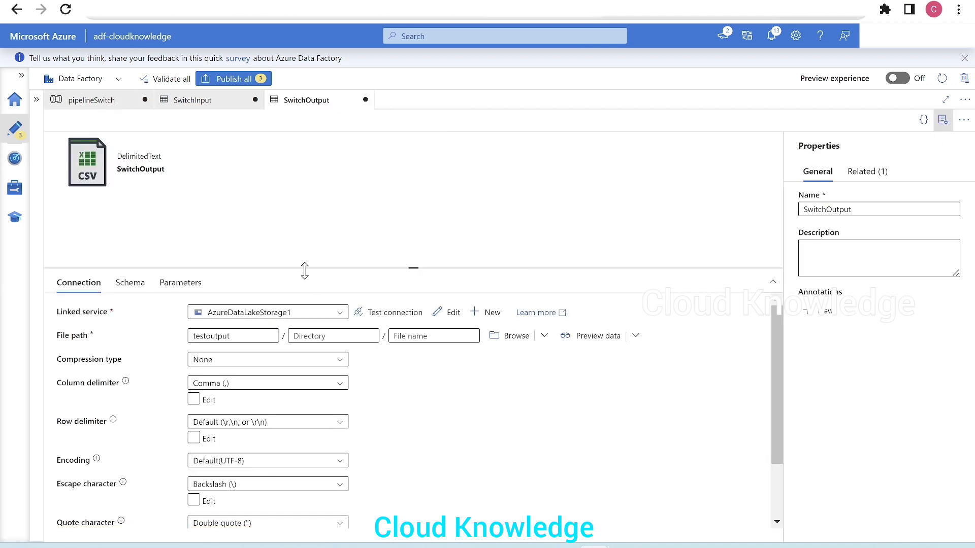
{"action": "left_click_drag", "start_coordinate": [313, 265], "coordinate": [282, 222]}
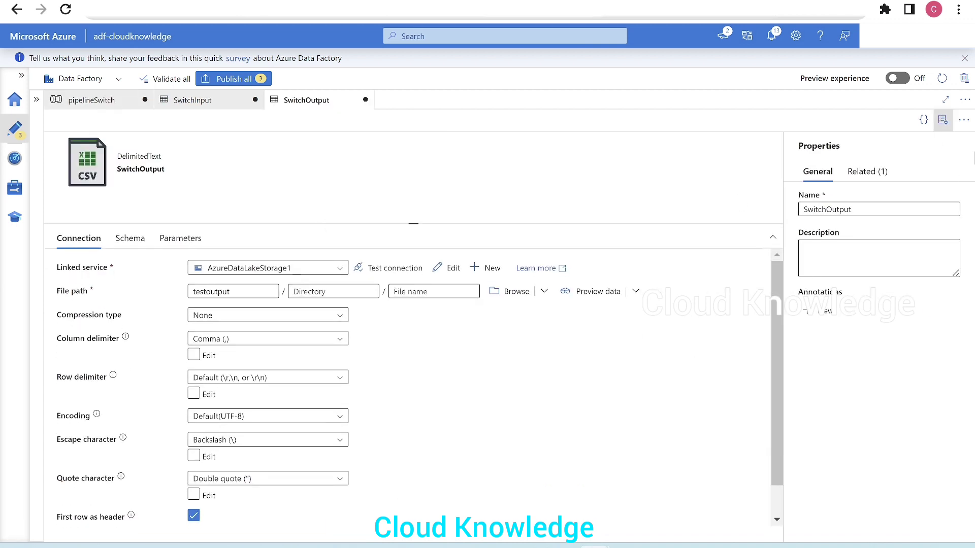
{"action": "left_click", "coordinate": [943, 120]}
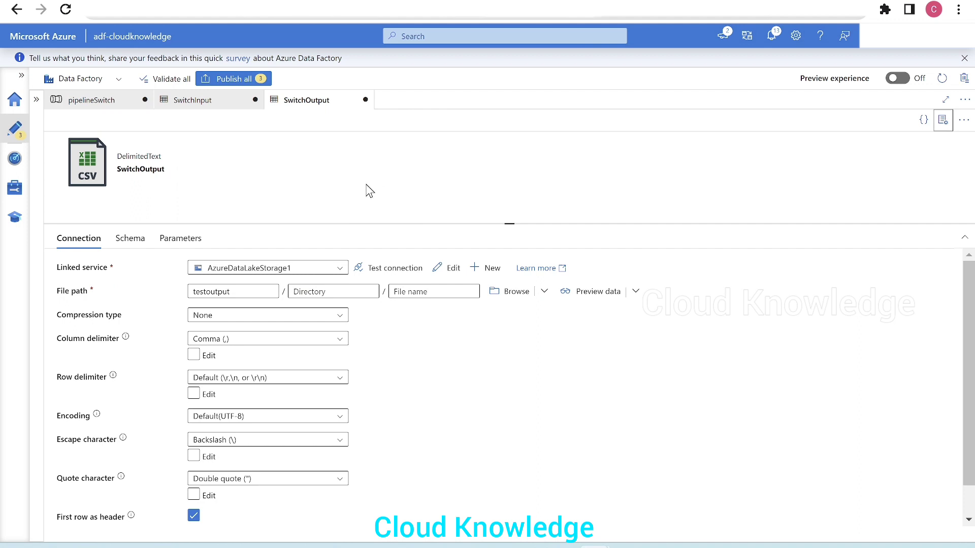
{"action": "left_click", "coordinate": [168, 247]}
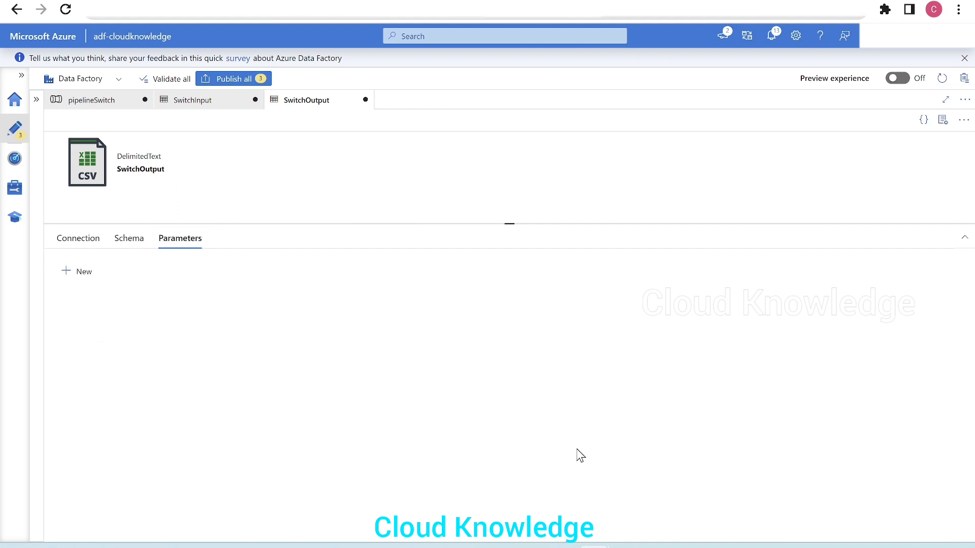
{"action": "left_click", "coordinate": [88, 273]}
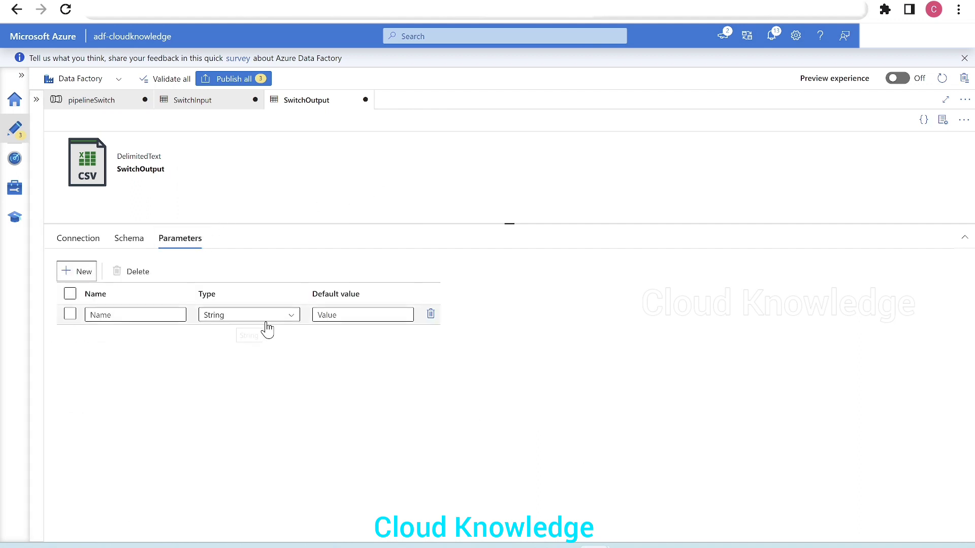
{"action": "left_click", "coordinate": [130, 314]}
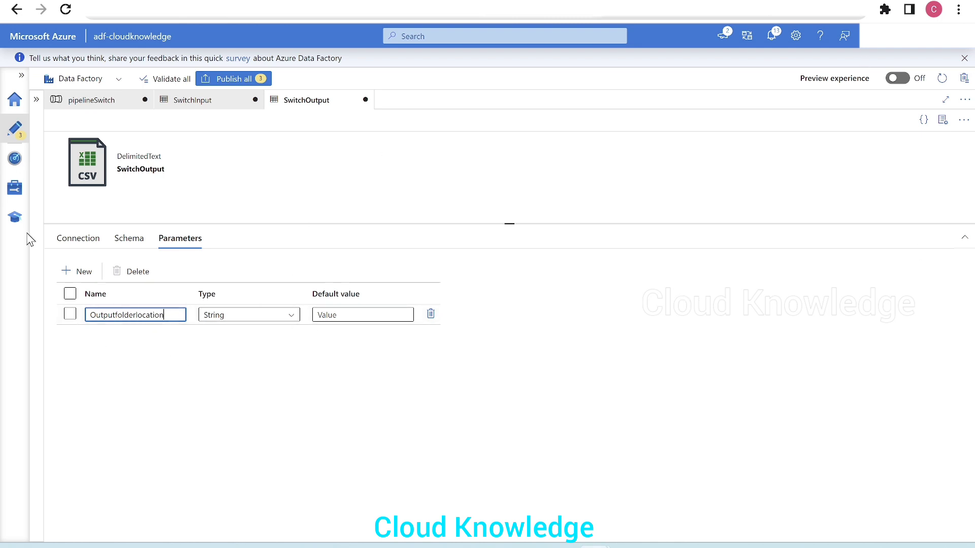
{"action": "left_click", "coordinate": [62, 243]}
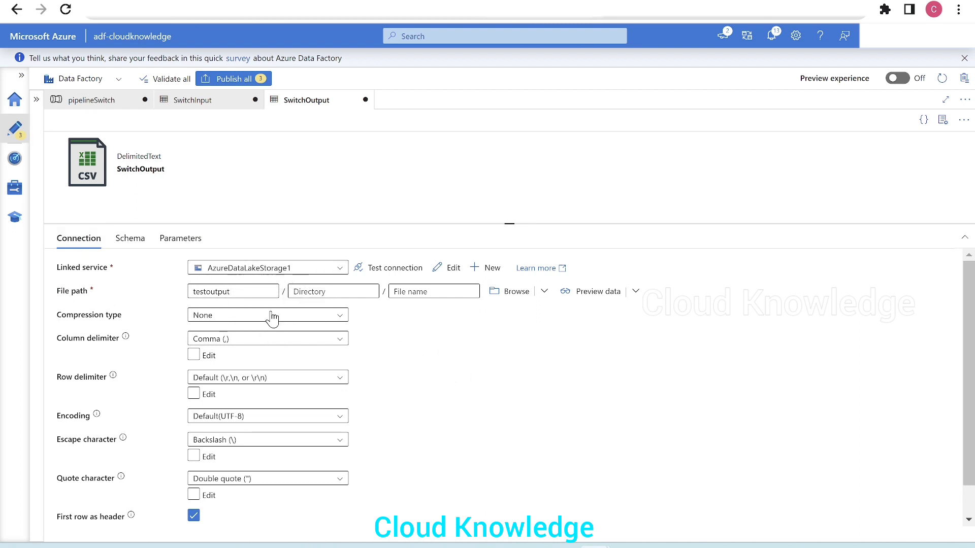
{"action": "left_click", "coordinate": [345, 294]}
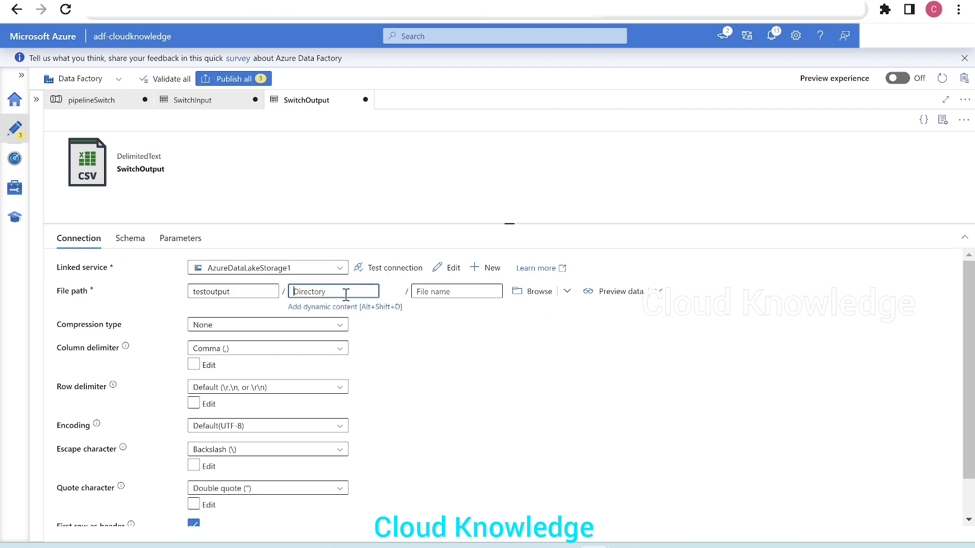
{"action": "left_click", "coordinate": [317, 308]}
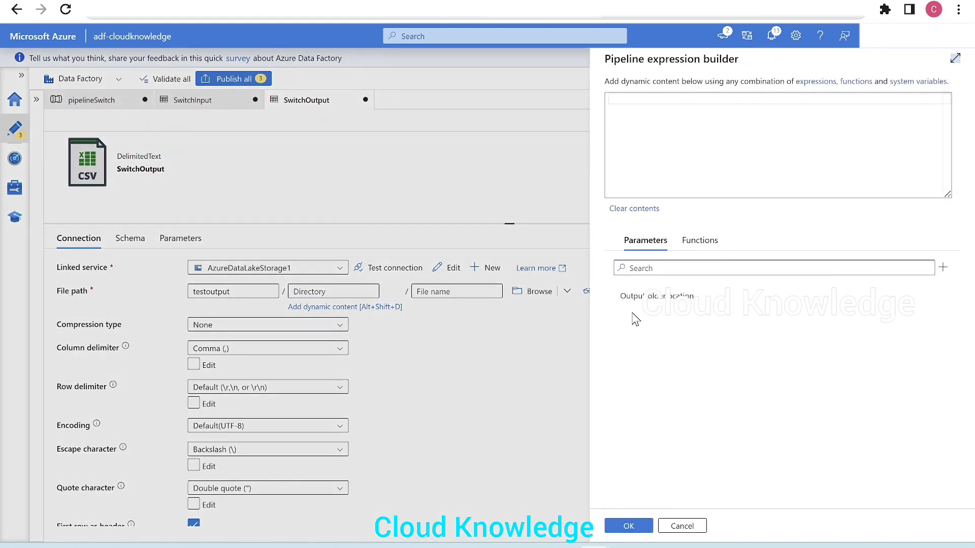
{"action": "left_click", "coordinate": [658, 300]}
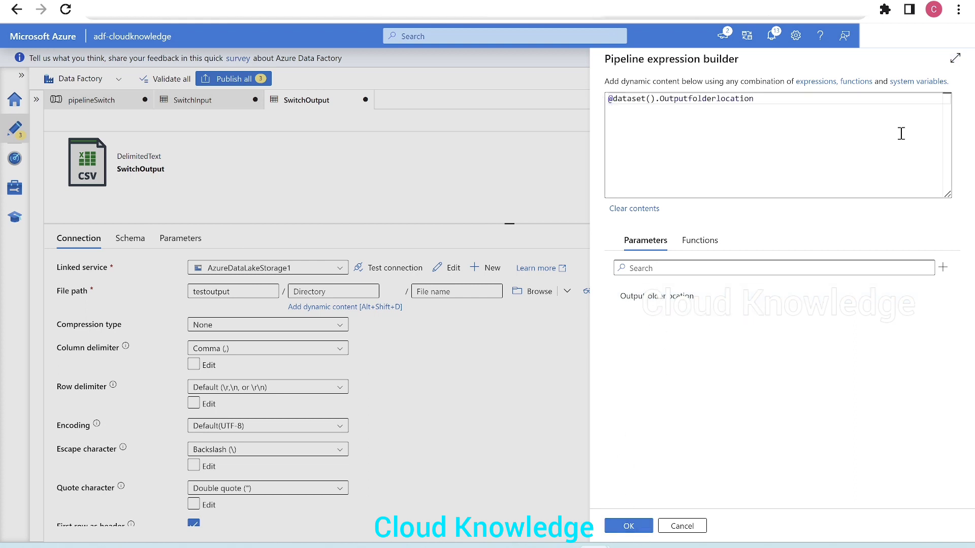
{"action": "left_click", "coordinate": [623, 520]}
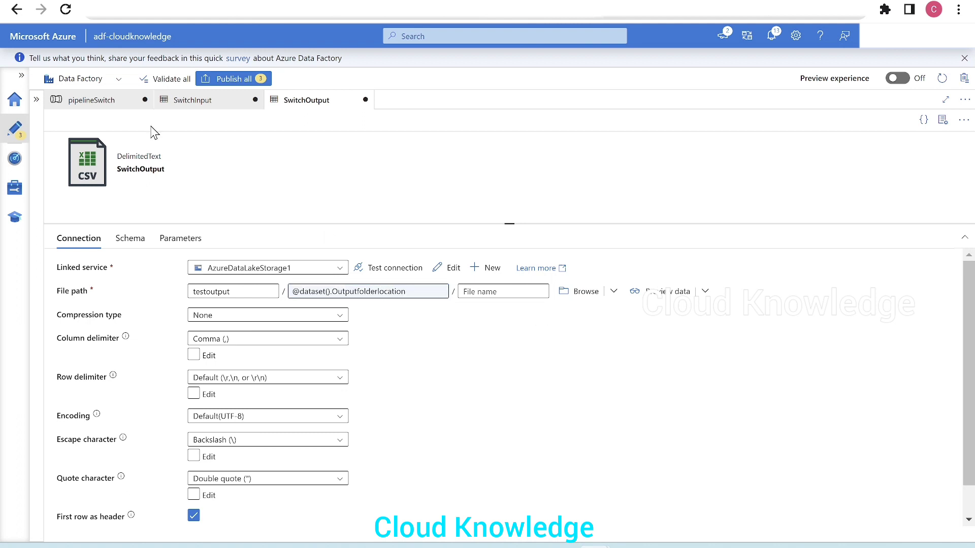
{"action": "left_click", "coordinate": [89, 100]}
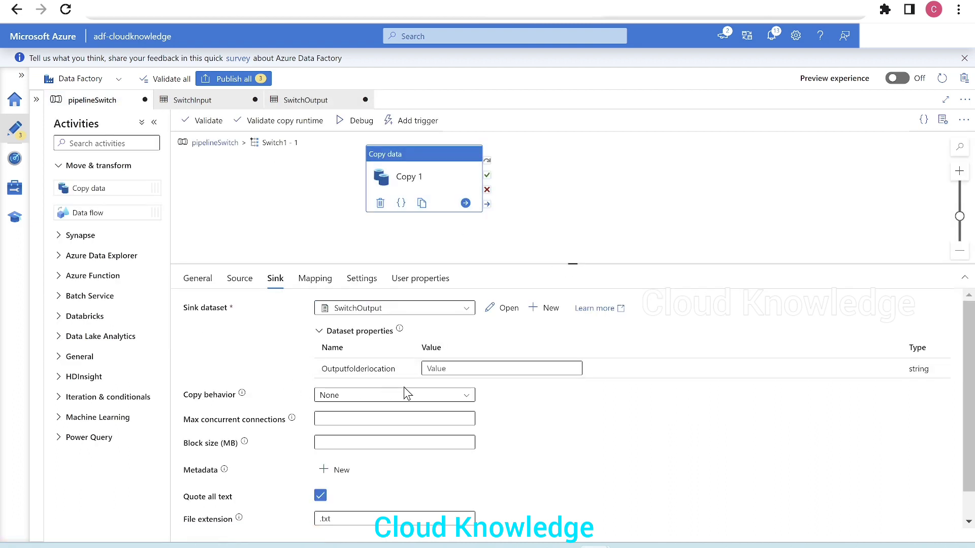
{"action": "left_click", "coordinate": [441, 370]}
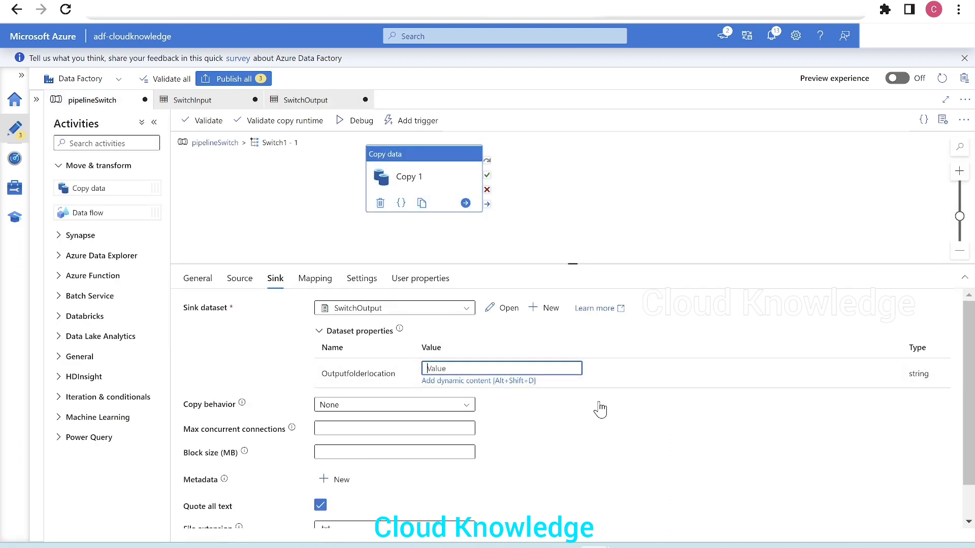
{"action": "left_click", "coordinate": [478, 381]}
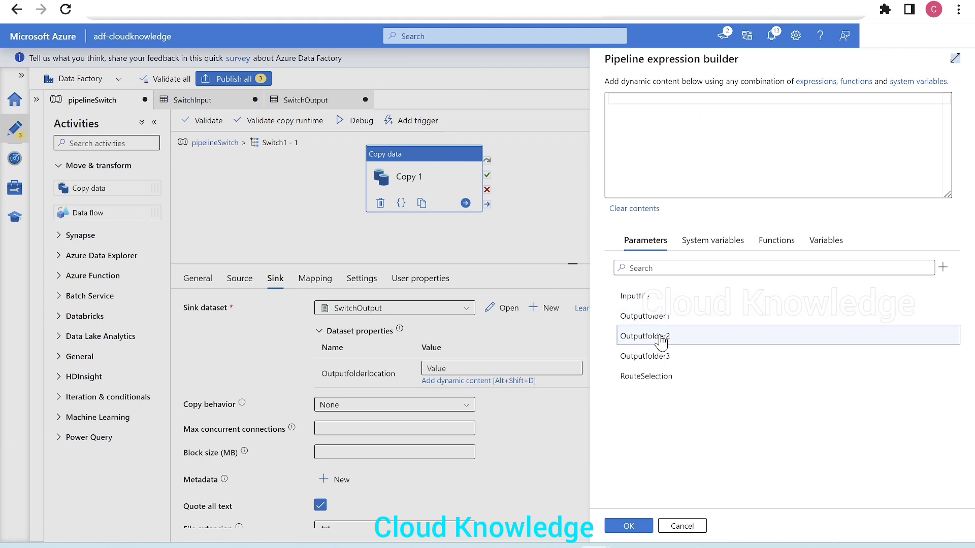
{"action": "left_click", "coordinate": [673, 322]}
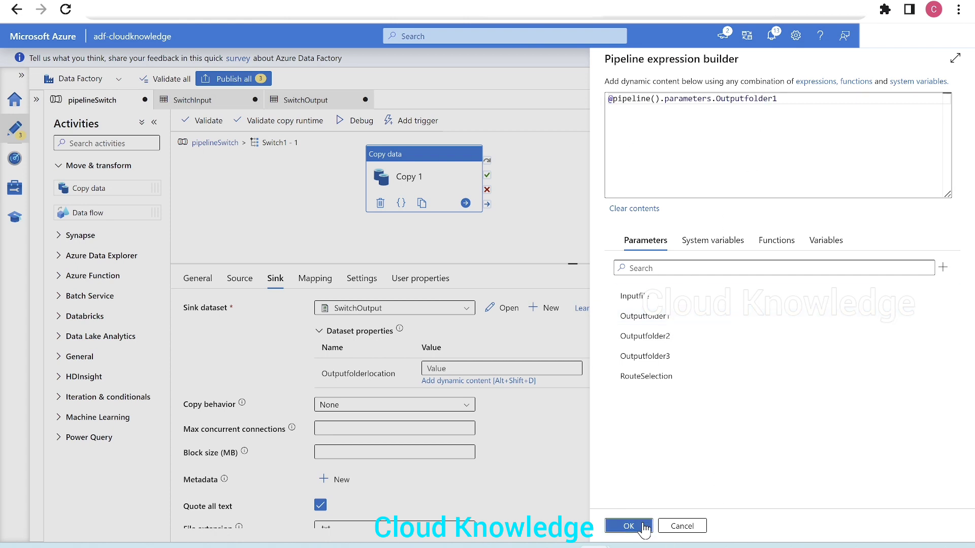
{"action": "left_click", "coordinate": [628, 525]}
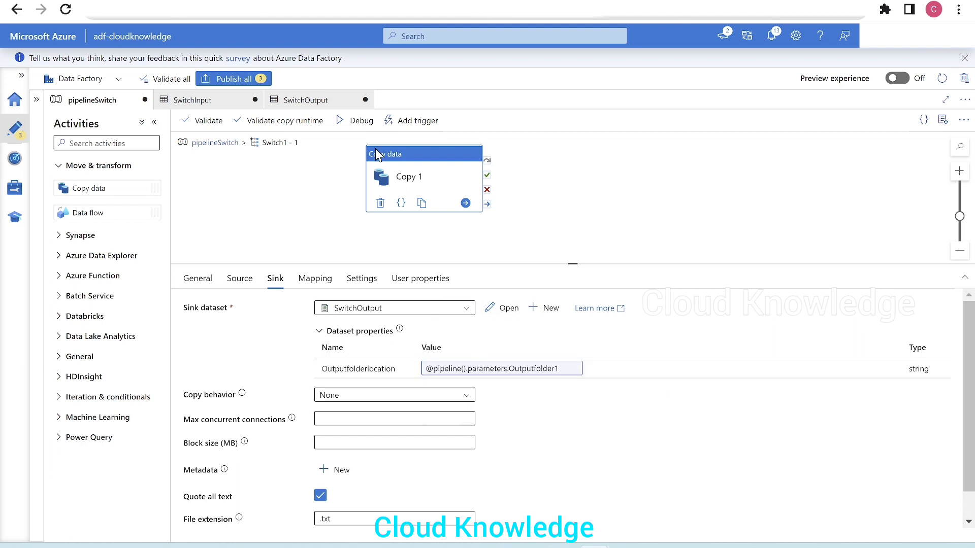
Step: Validate the pipeline and examine Switch1's Default and 1 cases at the pipeline level
{"action": "left_click", "coordinate": [210, 122]}
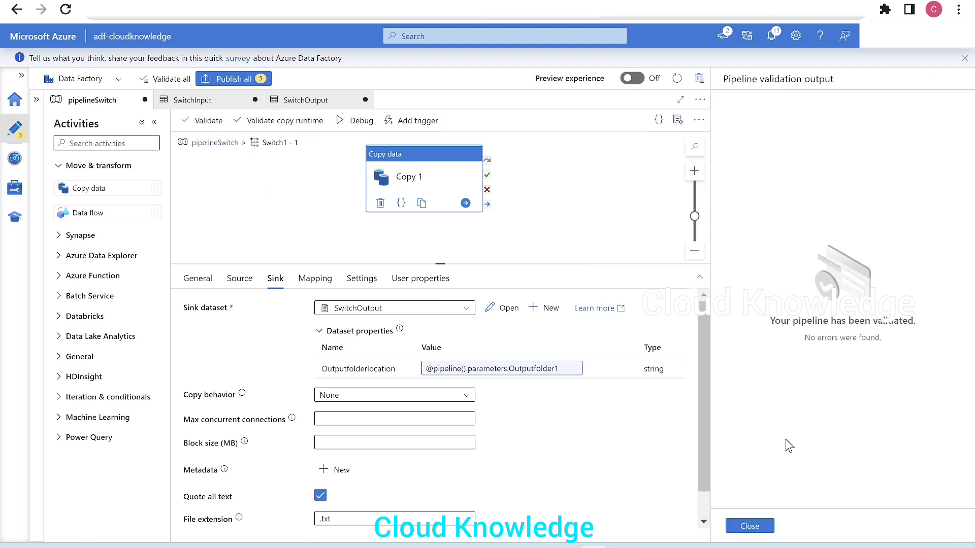
{"action": "left_click", "coordinate": [750, 525]}
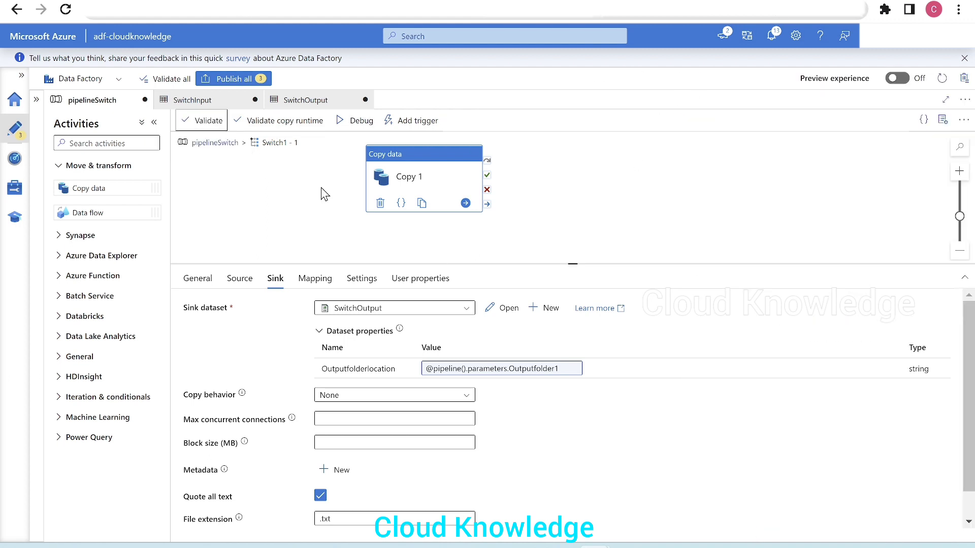
{"action": "left_click", "coordinate": [220, 144]}
{"action": "left_click", "coordinate": [549, 186]}
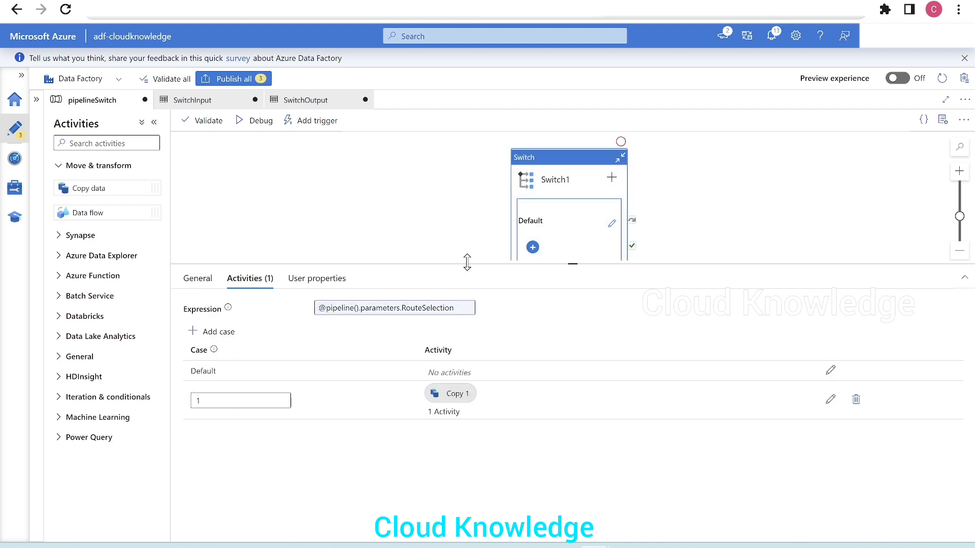
{"action": "left_click_drag", "start_coordinate": [467, 263], "coordinate": [468, 313]}
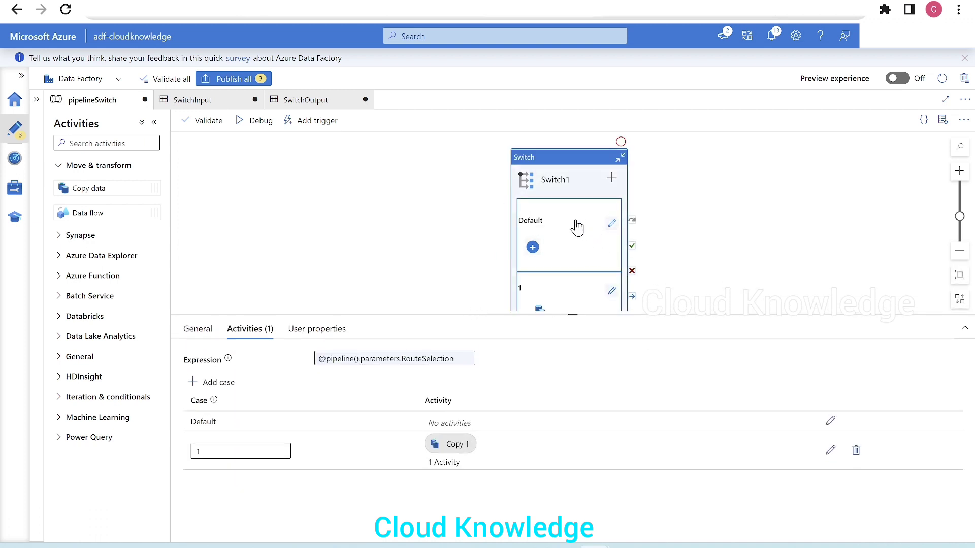
{"action": "left_click_drag", "start_coordinate": [578, 228], "coordinate": [524, 247]}
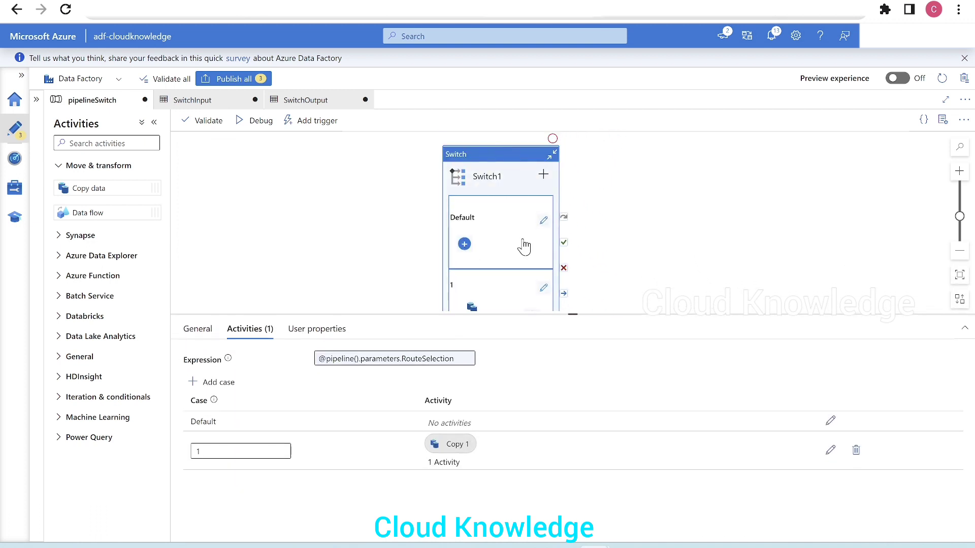
{"action": "left_click_drag", "start_coordinate": [485, 315], "coordinate": [484, 410]}
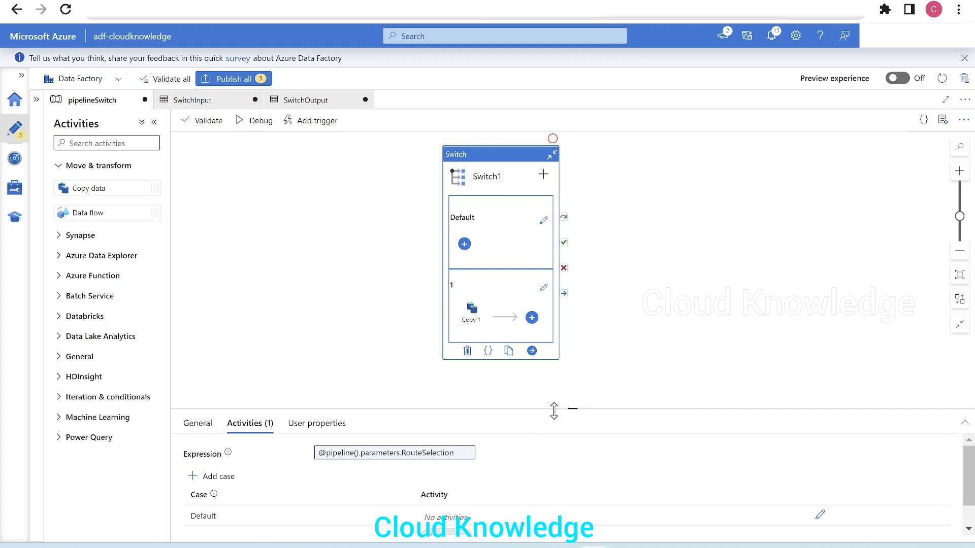
Step: Open case 1 of Switch1 and copy its Copy 1 activity for reuse
{"action": "left_click", "coordinate": [544, 291]}
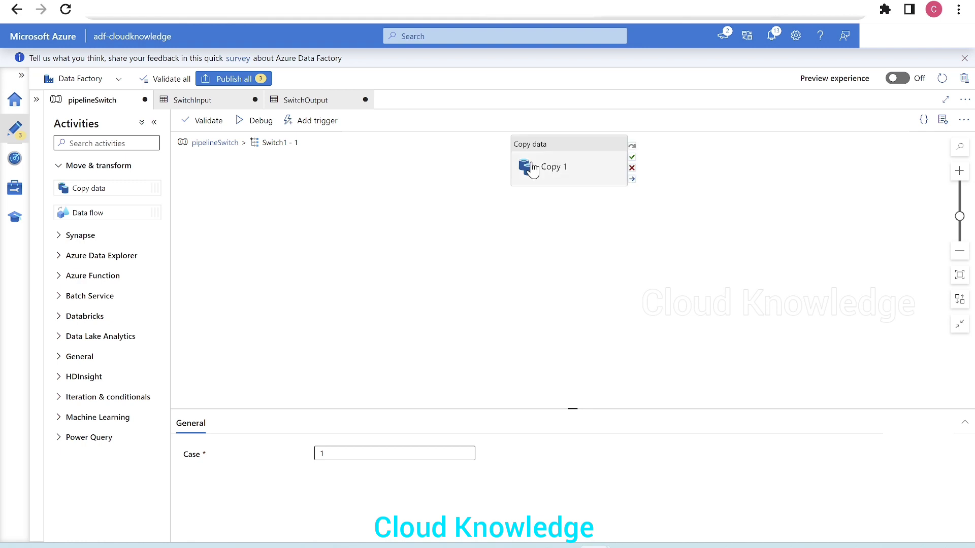
{"action": "left_click", "coordinate": [587, 176]}
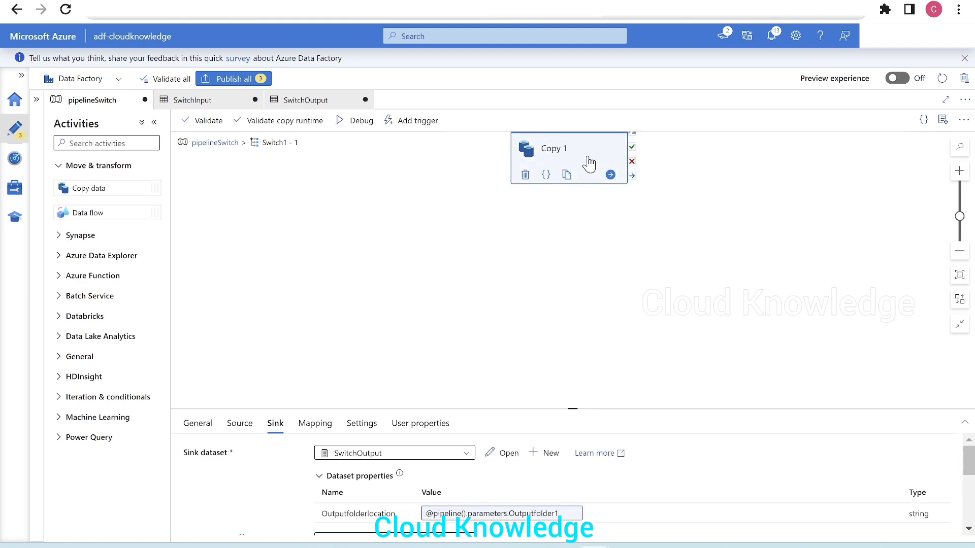
{"action": "left_click_drag", "start_coordinate": [585, 170], "coordinate": [543, 208]}
{"action": "right_click", "coordinate": [542, 209]}
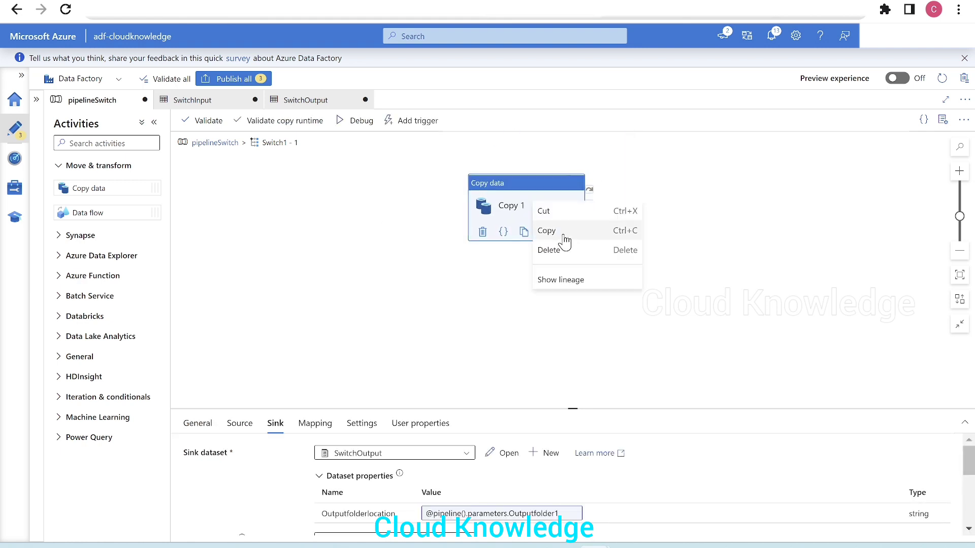
{"action": "left_click", "coordinate": [546, 232]}
Step: Return to the pipeline level and add a case named 2 to the Switch1 activity
{"action": "left_click", "coordinate": [215, 143]}
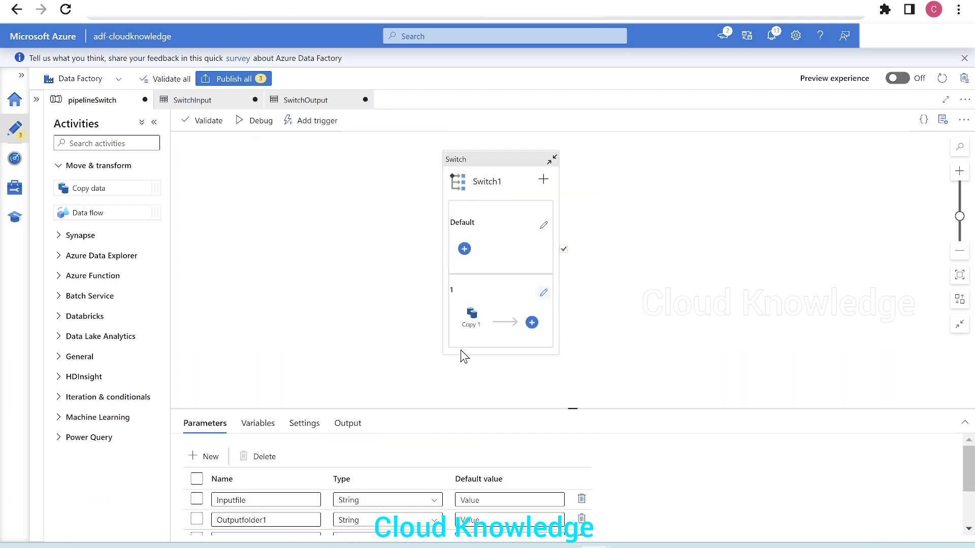
{"action": "left_click", "coordinate": [461, 350]}
{"action": "left_click", "coordinate": [268, 425]}
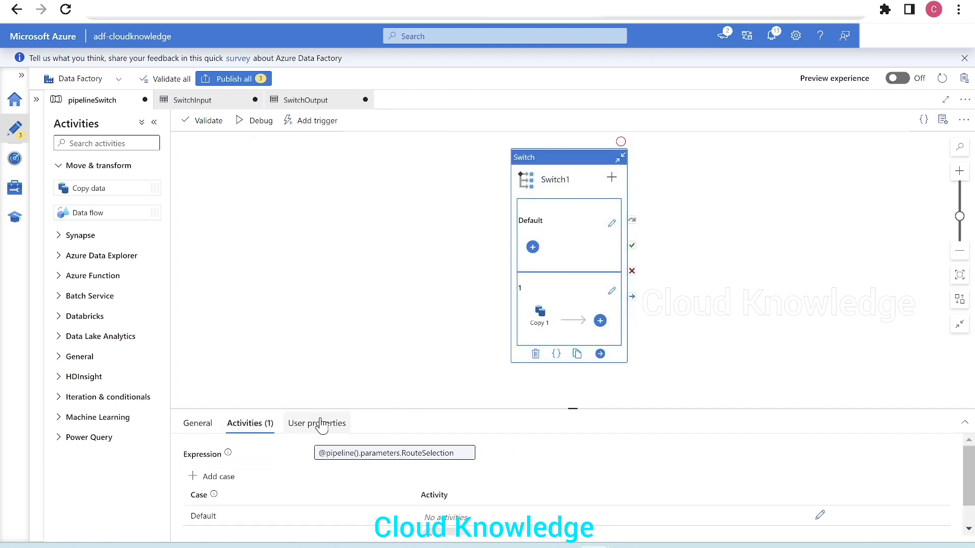
{"action": "left_click", "coordinate": [360, 406]}
{"action": "left_click_drag", "start_coordinate": [360, 408], "coordinate": [387, 350]}
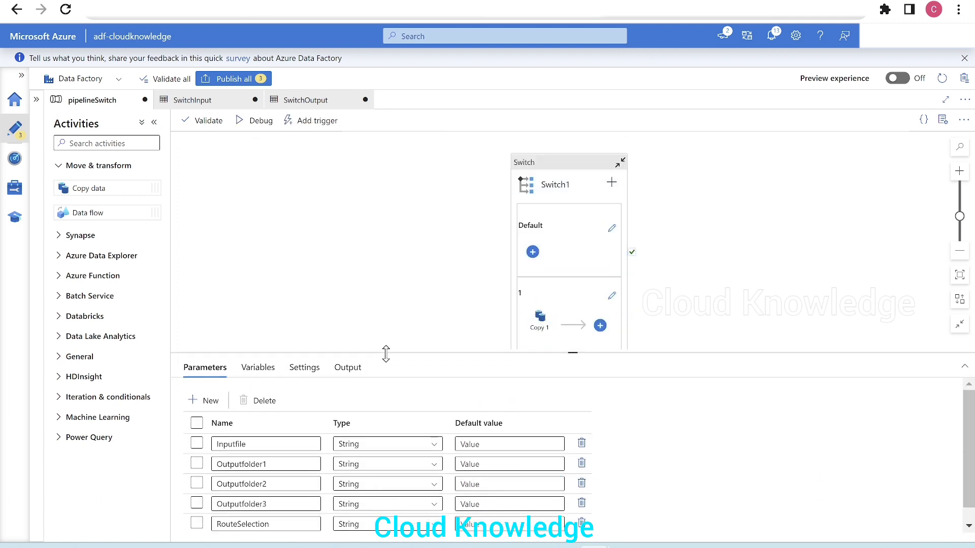
{"action": "left_click", "coordinate": [542, 296]}
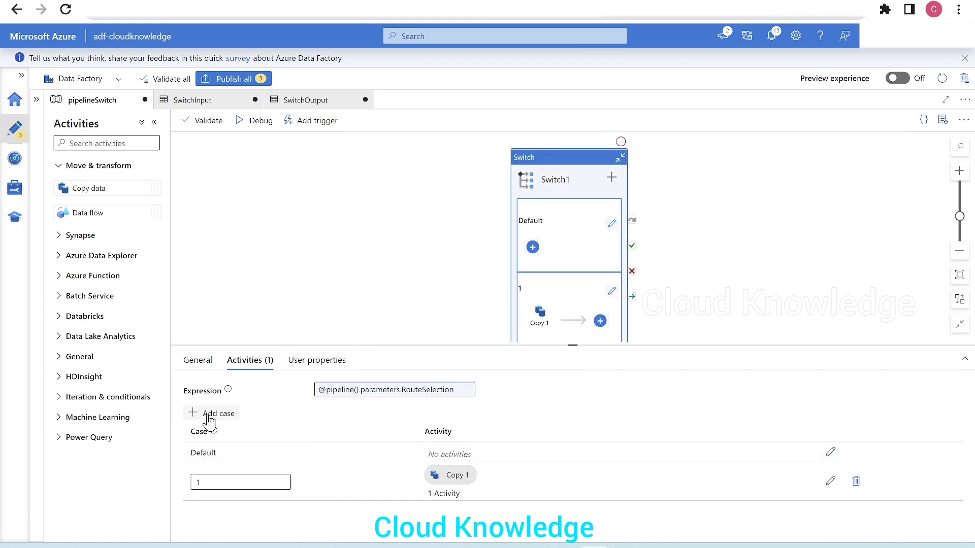
{"action": "left_click", "coordinate": [227, 414]}
{"action": "left_click_drag", "start_coordinate": [383, 347], "coordinate": [386, 248]}
{"action": "left_click", "coordinate": [206, 415]}
{"action": "double_click", "coordinate": [206, 416]}
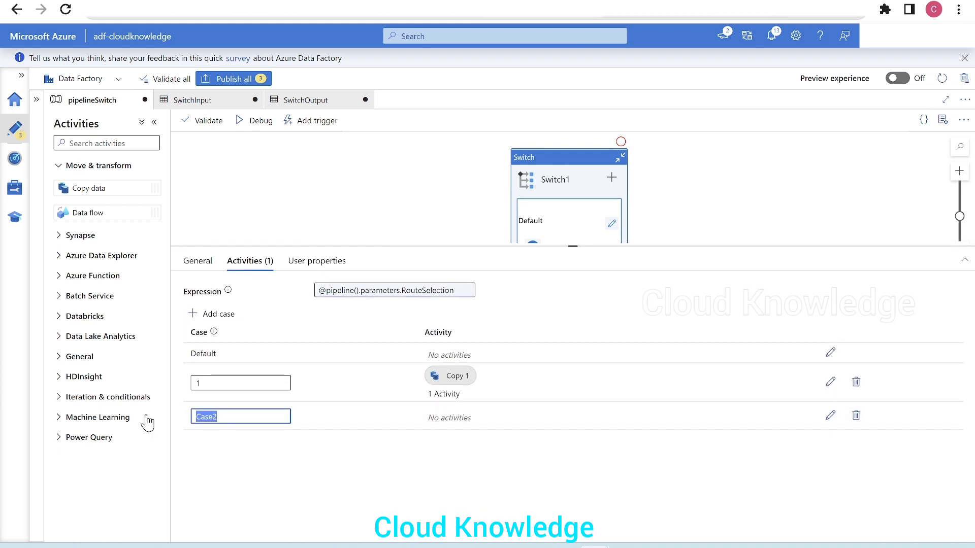
{"action": "type", "text": "2"}
{"action": "left_click", "coordinate": [806, 493]}
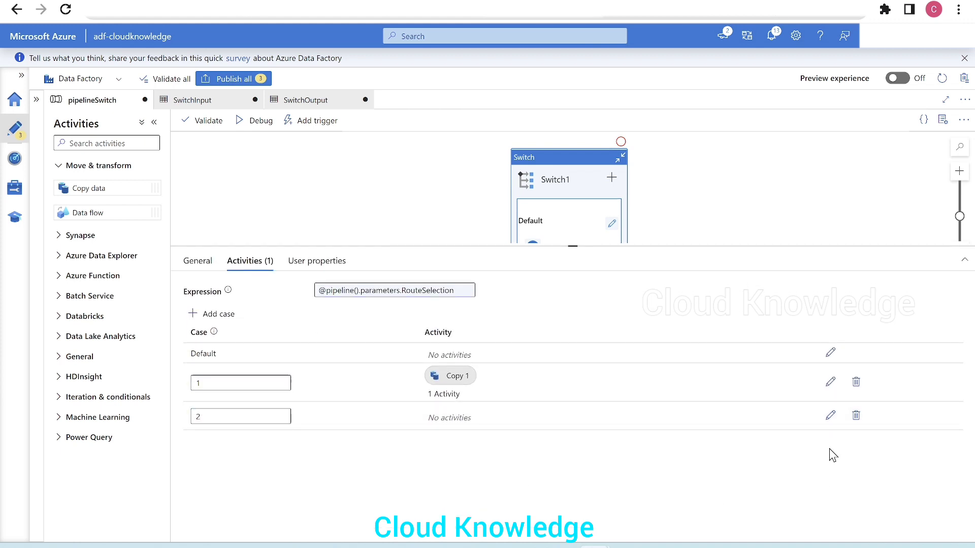
Step: Paste the copied Copy data activity into case 2 of Switch1 and rename it Copy 2
{"action": "left_click", "coordinate": [830, 417]}
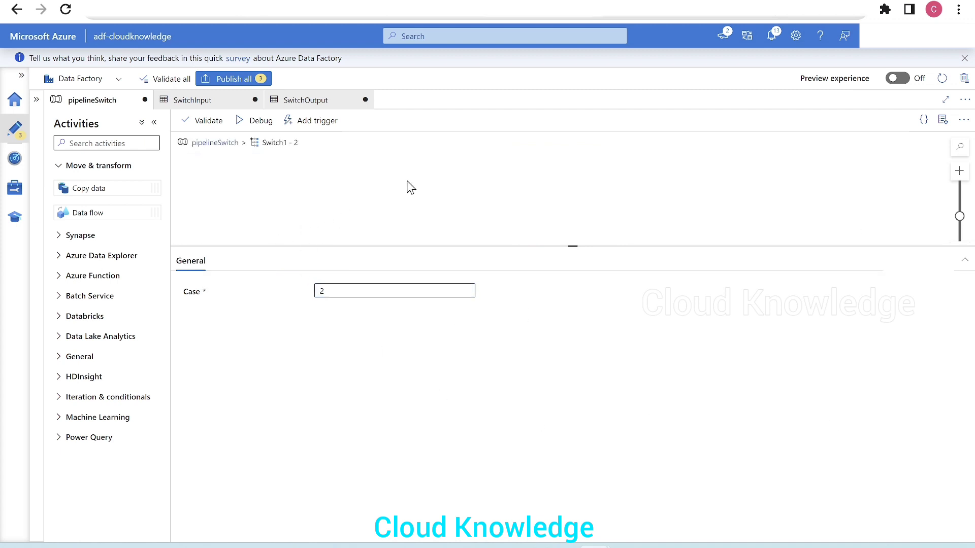
{"action": "key", "text": "ctrl+v"}
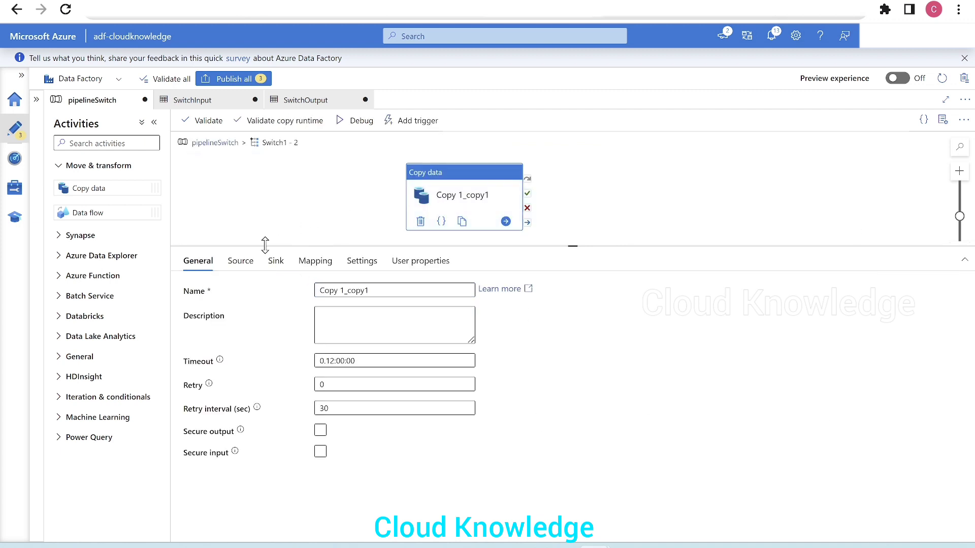
{"action": "left_click_drag", "start_coordinate": [420, 288], "coordinate": [343, 292]}
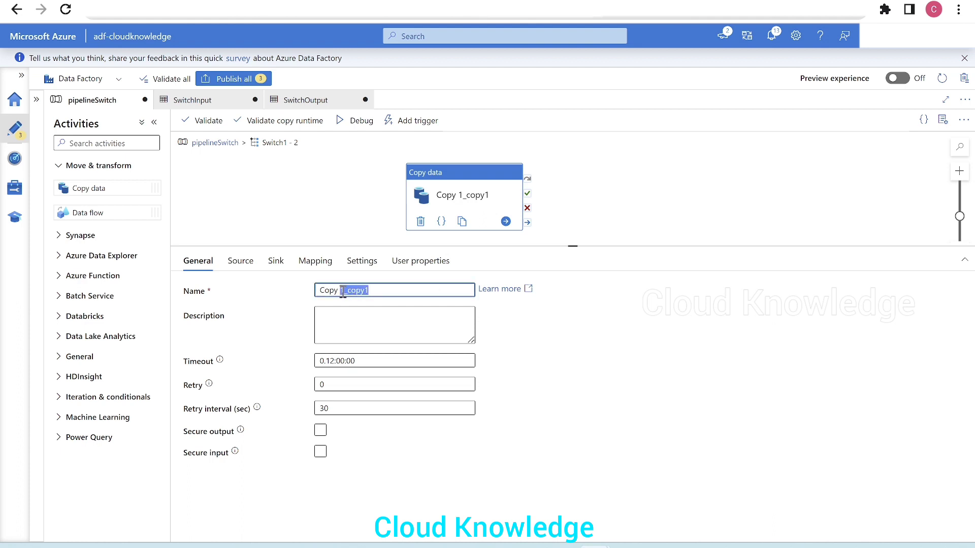
{"action": "left_click", "coordinate": [240, 264]}
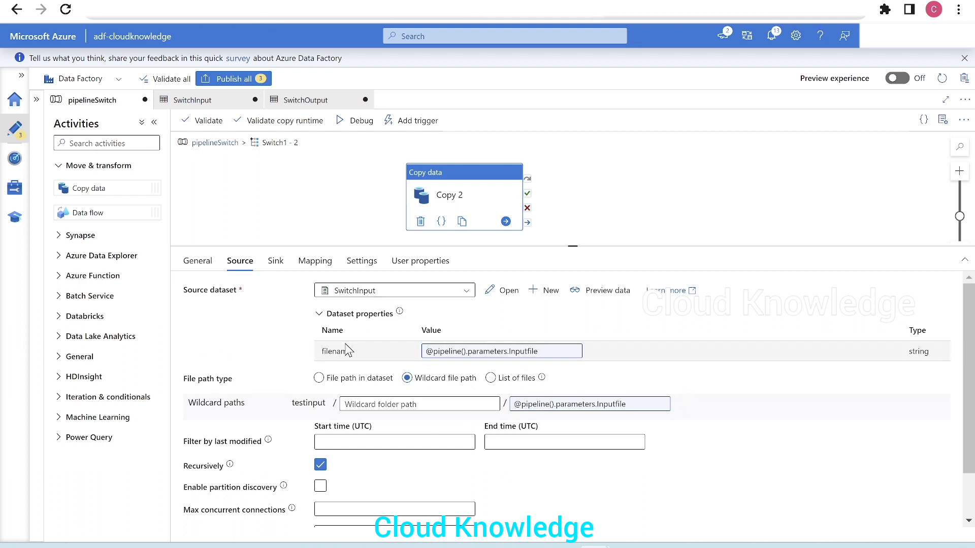
{"action": "left_click", "coordinate": [278, 262]}
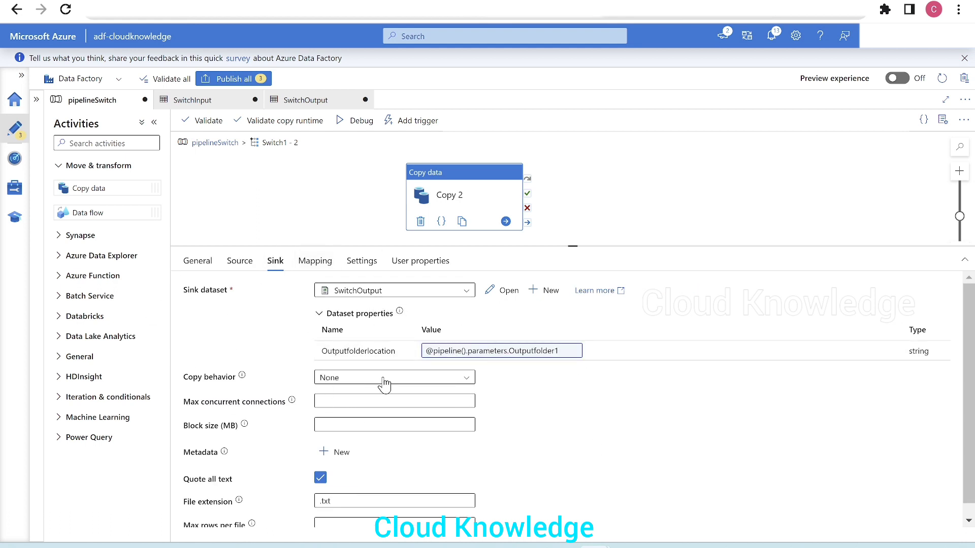
{"action": "left_click", "coordinate": [557, 349]}
{"action": "type", "text": "1"}
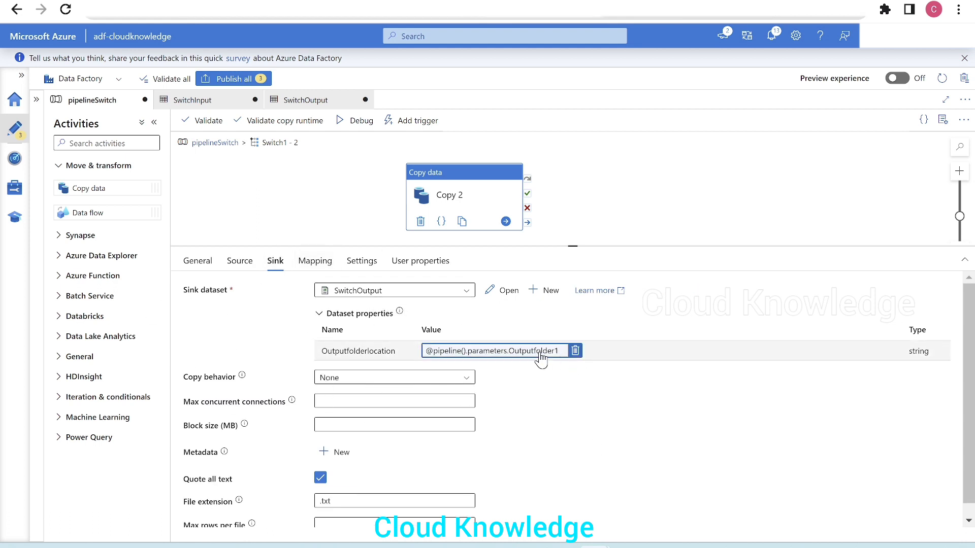
{"action": "left_click", "coordinate": [540, 355]}
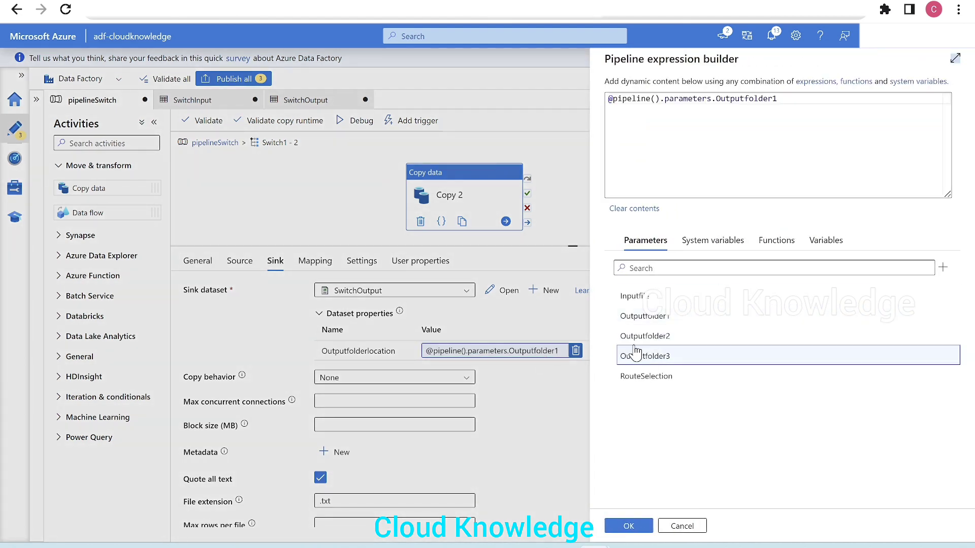
{"action": "left_click", "coordinate": [830, 131]}
{"action": "key", "text": "ctrl+a"}
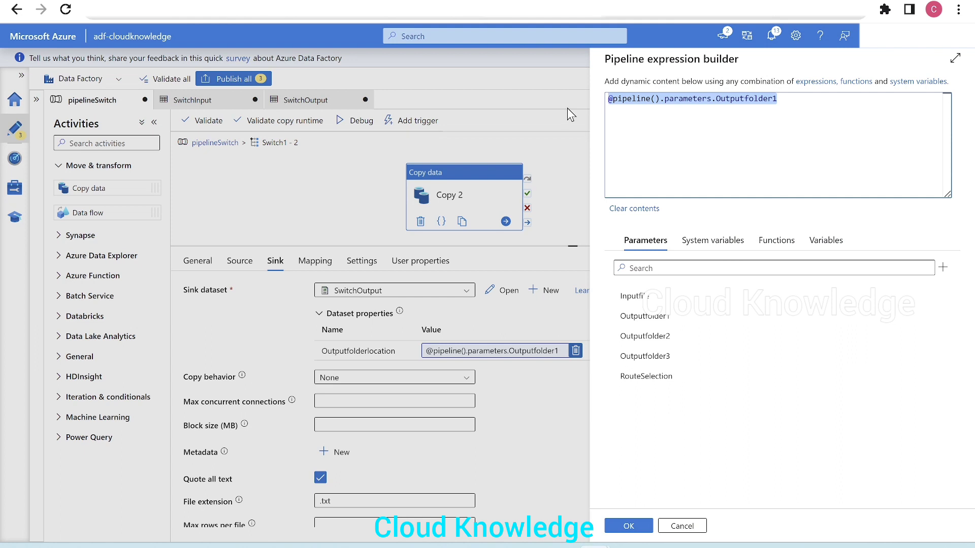
{"action": "key", "text": "BackSpace"}
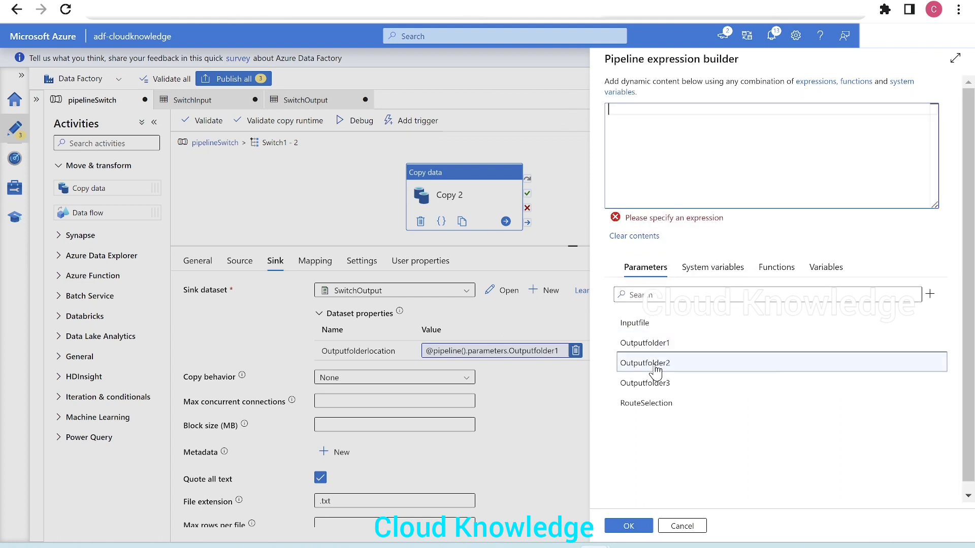
{"action": "left_click", "coordinate": [655, 364]}
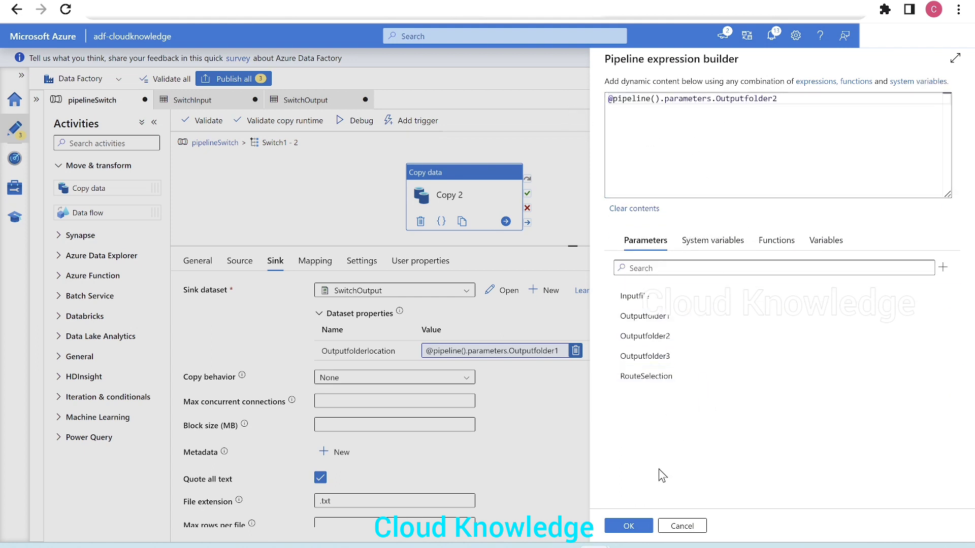
{"action": "left_click", "coordinate": [630, 526]}
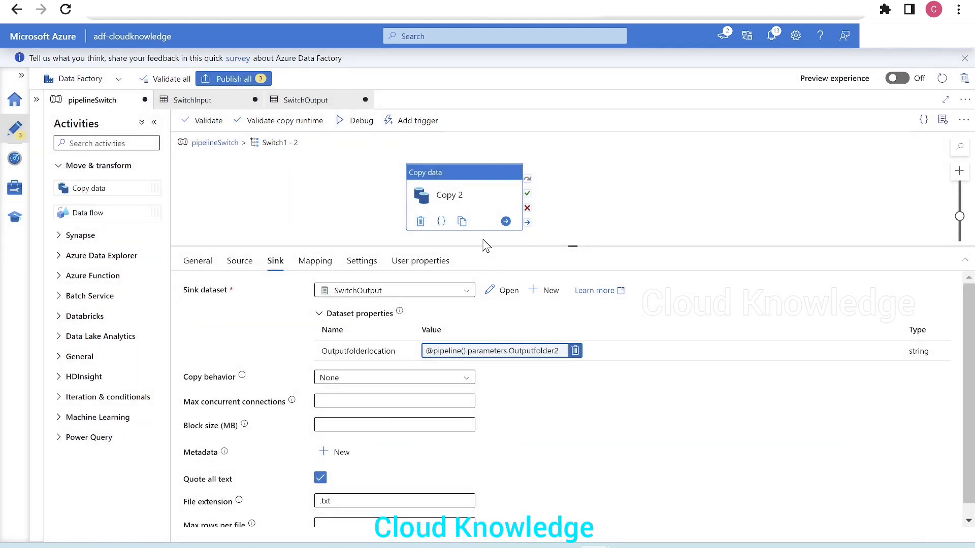
Step: Go back to the pipeline level and add a case named 3 to the Switch1 activity
{"action": "left_click", "coordinate": [198, 143]}
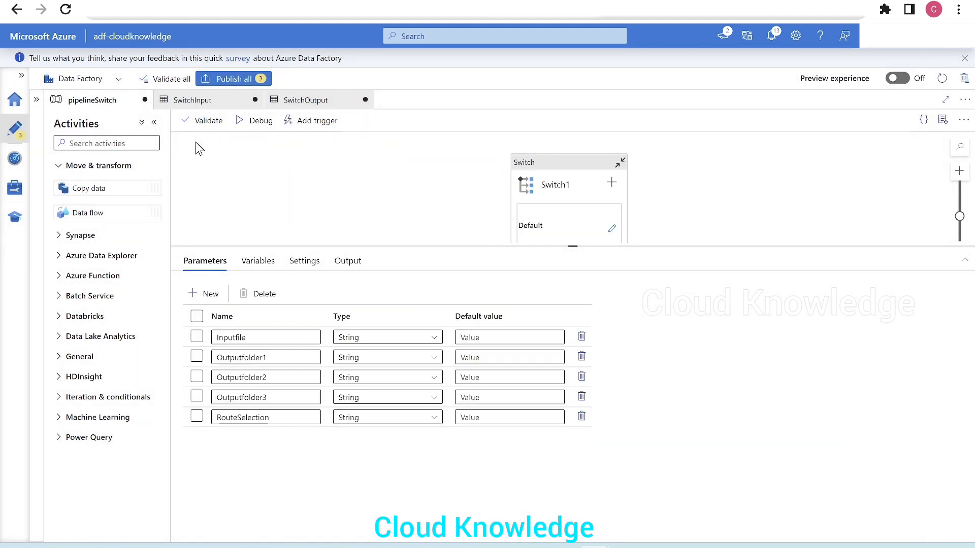
{"action": "left_click", "coordinate": [537, 240]}
{"action": "left_click_drag", "start_coordinate": [495, 246], "coordinate": [509, 394]}
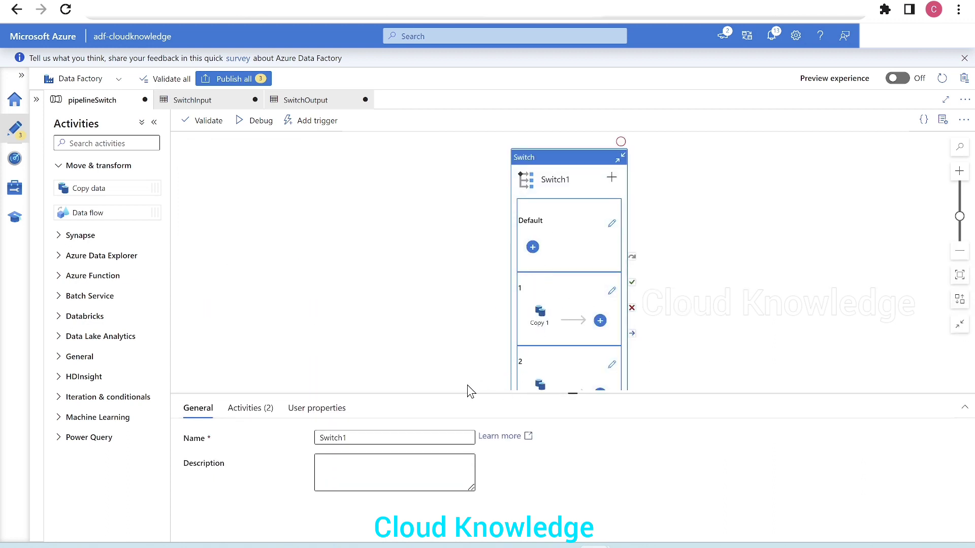
{"action": "left_click_drag", "start_coordinate": [460, 395], "coordinate": [446, 243]}
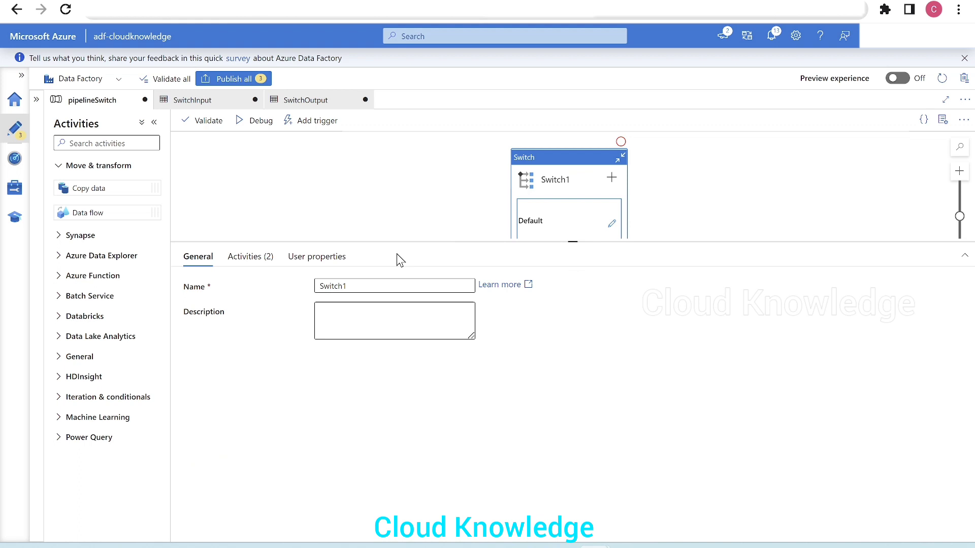
{"action": "left_click", "coordinate": [251, 257]}
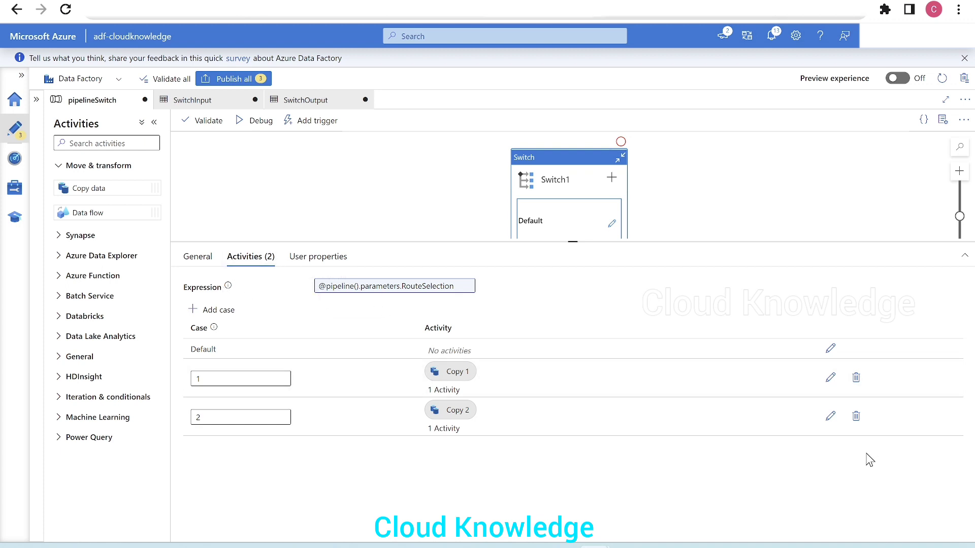
{"action": "left_click", "coordinate": [232, 317]}
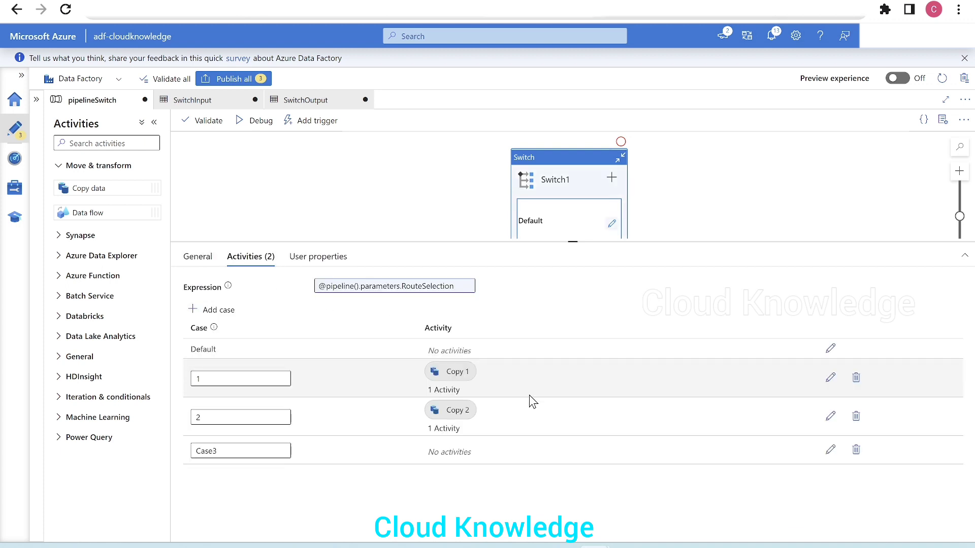
{"action": "type", "text": "3"}
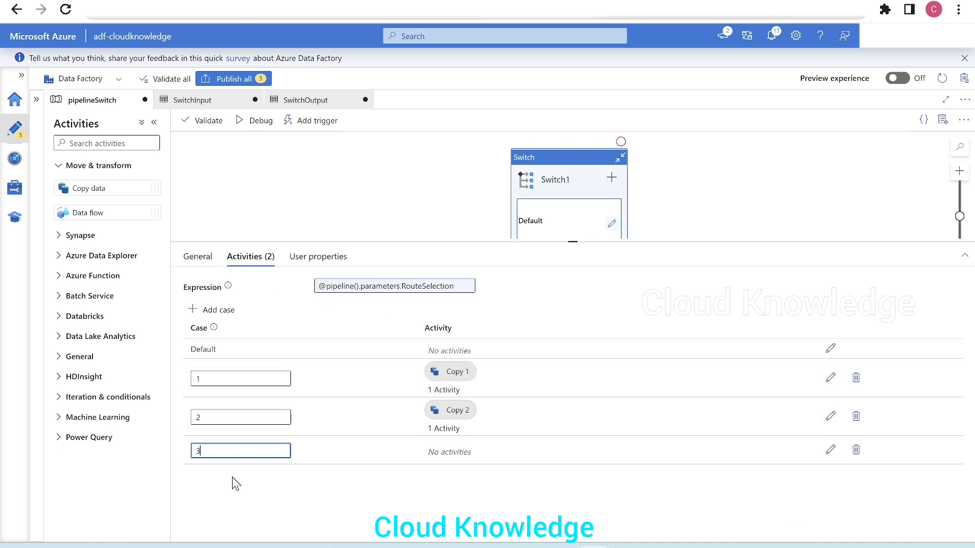
Step: Paste the copied Copy data activity into case 3 of Switch1 and rename it Copy 3
{"action": "left_click", "coordinate": [832, 452]}
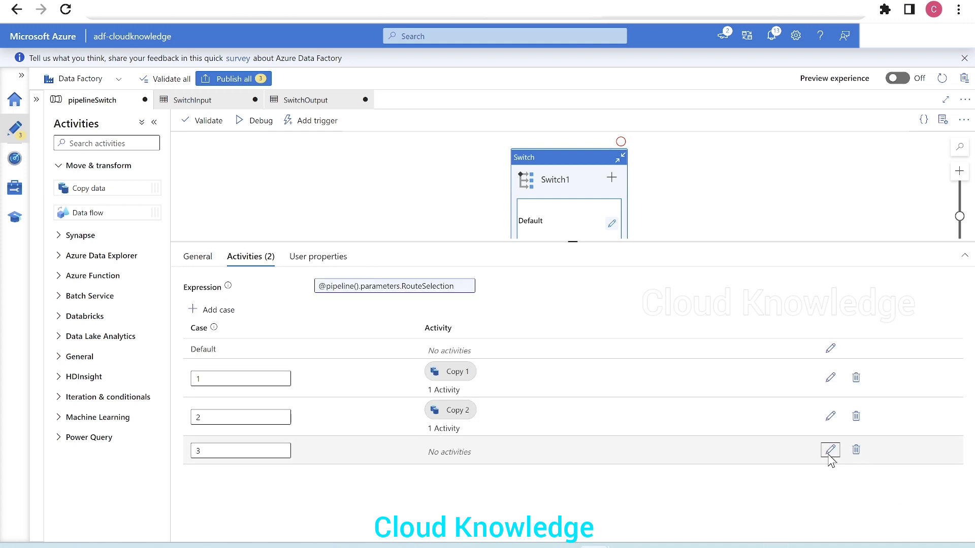
{"action": "right_click", "coordinate": [354, 189]}
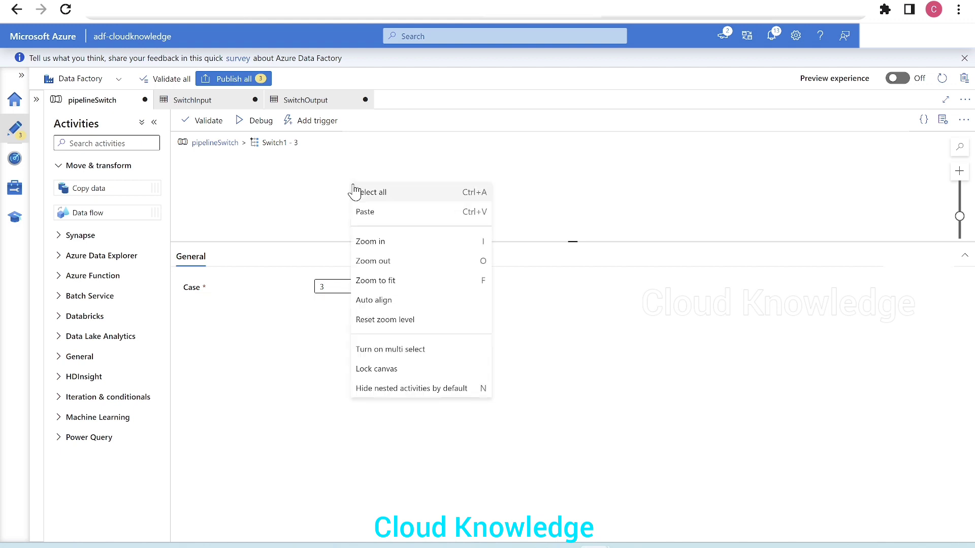
{"action": "left_click", "coordinate": [376, 211]}
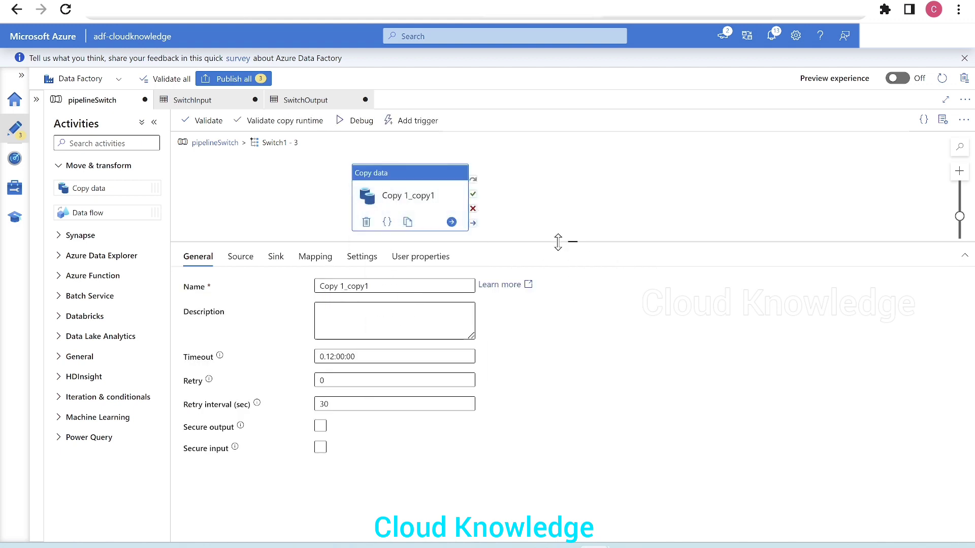
{"action": "left_click_drag", "start_coordinate": [559, 242], "coordinate": [559, 309]}
{"action": "left_click", "coordinate": [385, 354]}
{"action": "left_click_drag", "start_coordinate": [386, 354], "coordinate": [355, 354]}
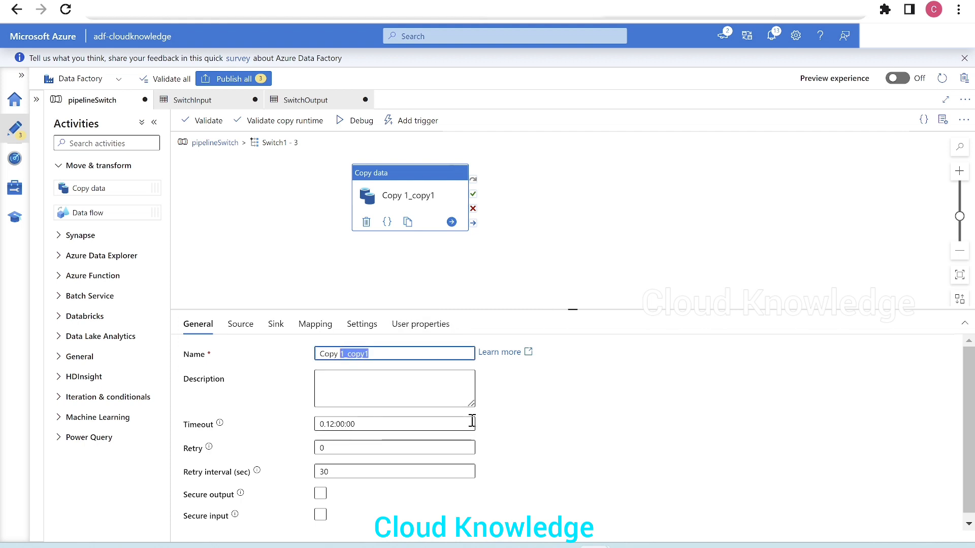
{"action": "type", "text": "3"}
{"action": "left_click", "coordinate": [243, 325]}
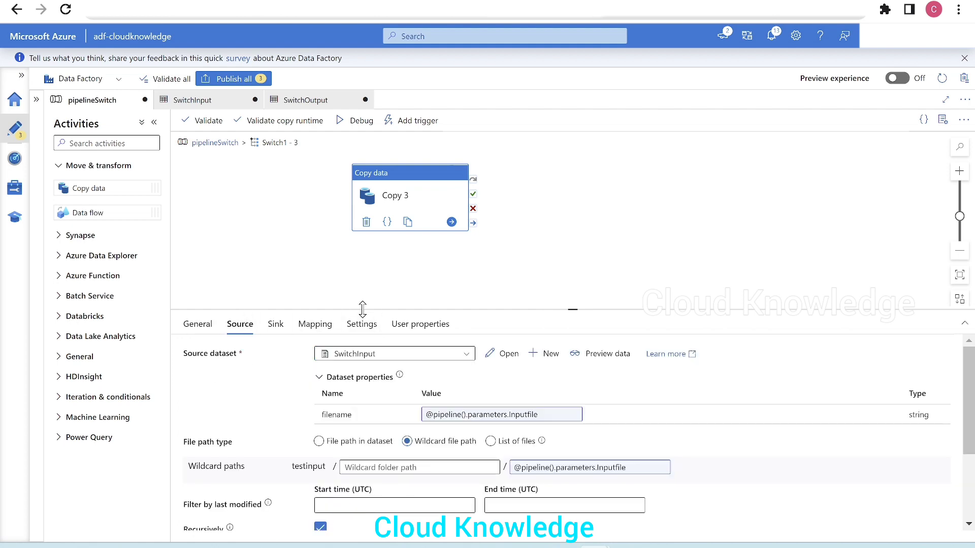
{"action": "left_click_drag", "start_coordinate": [362, 309], "coordinate": [358, 280]}
{"action": "left_click", "coordinate": [276, 297]}
{"action": "left_click", "coordinate": [501, 389]}
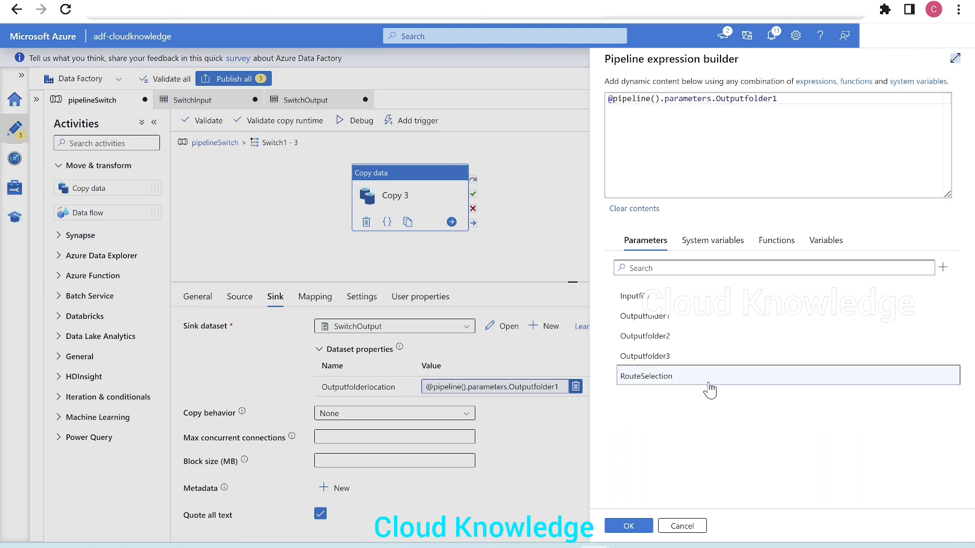
{"action": "left_click", "coordinate": [805, 139]}
{"action": "key", "text": "ctrl+a"}
{"action": "key", "text": "BackSpace"}
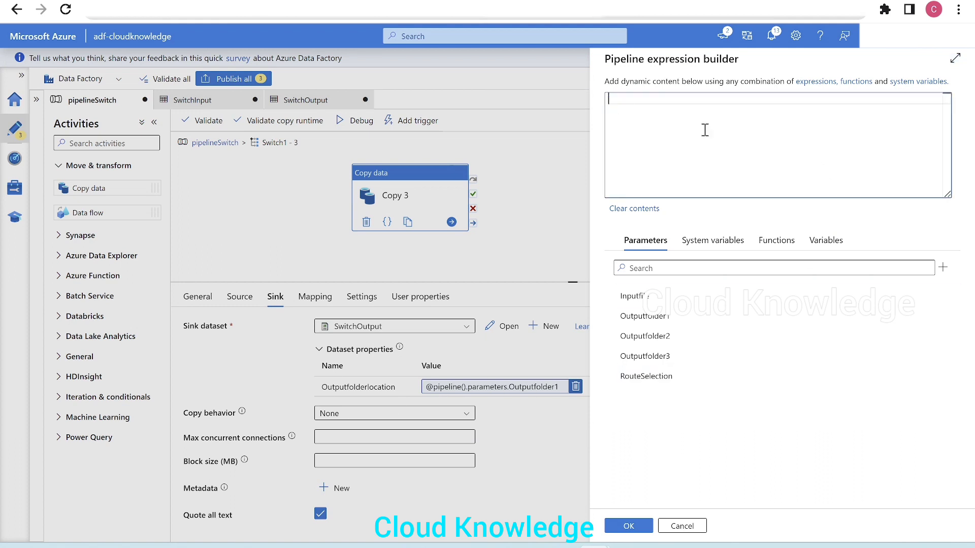
{"action": "left_click", "coordinate": [660, 387]}
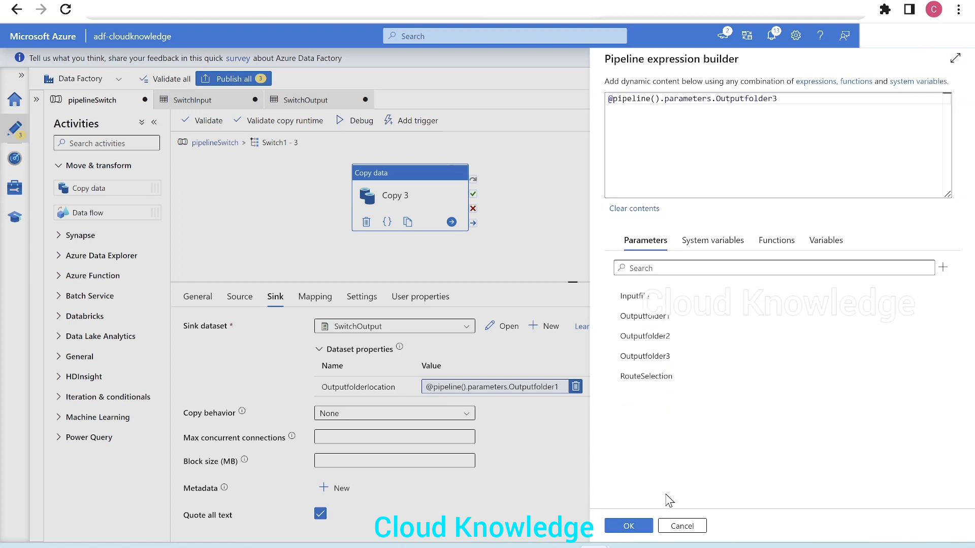
{"action": "left_click", "coordinate": [629, 526]}
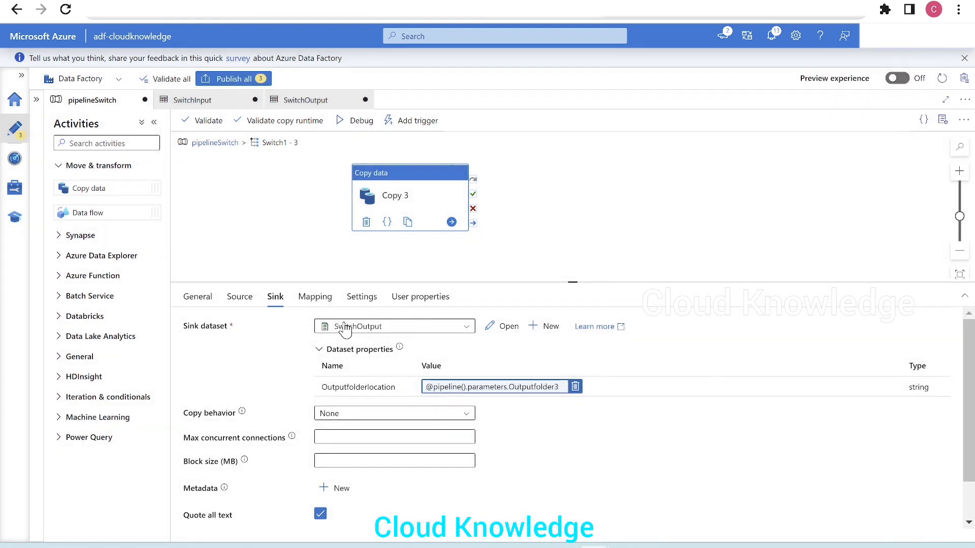
Step: Return to the pipeline level and review the cases inside the Switch1 activity on the canvas
{"action": "left_click", "coordinate": [207, 151]}
{"action": "left_click", "coordinate": [546, 235]}
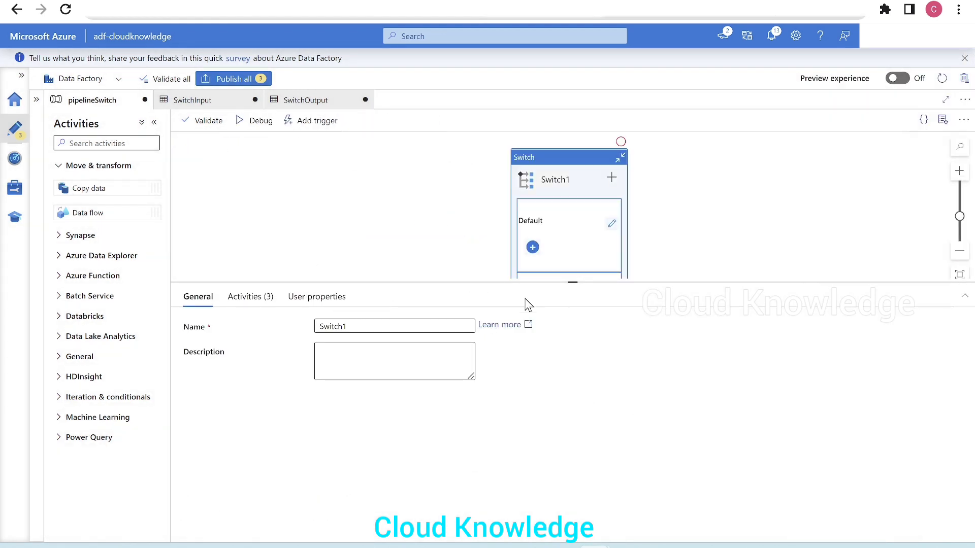
{"action": "left_click_drag", "start_coordinate": [434, 282], "coordinate": [449, 403]}
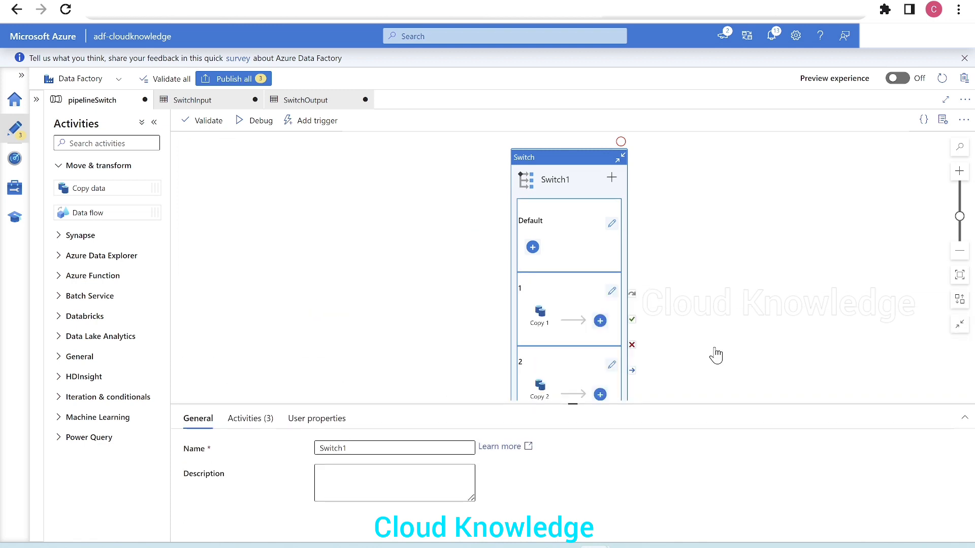
{"action": "left_click_drag", "start_coordinate": [556, 230], "coordinate": [500, 227]}
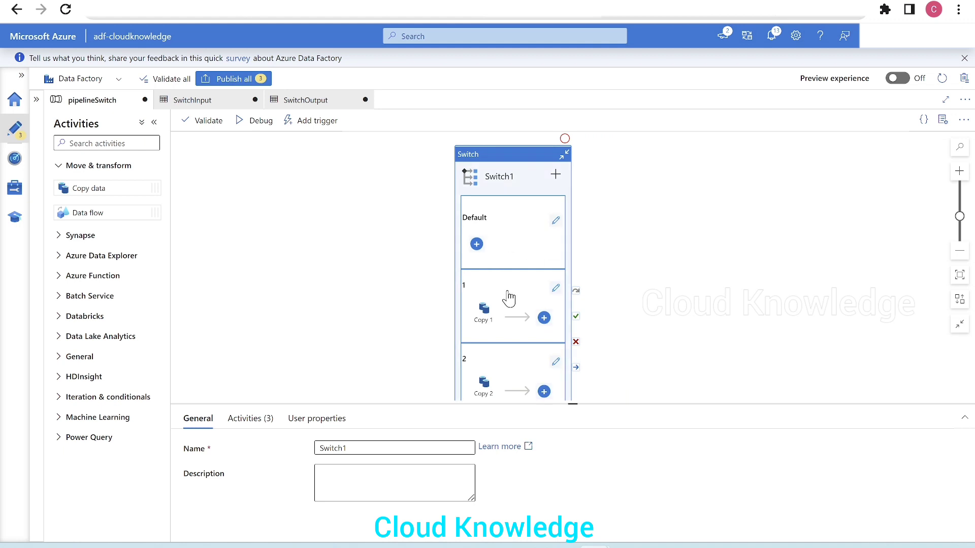
Step: Review the cases and activities configured in Switch1 and validate the pipeline
{"action": "left_click_drag", "start_coordinate": [567, 406], "coordinate": [583, 283]}
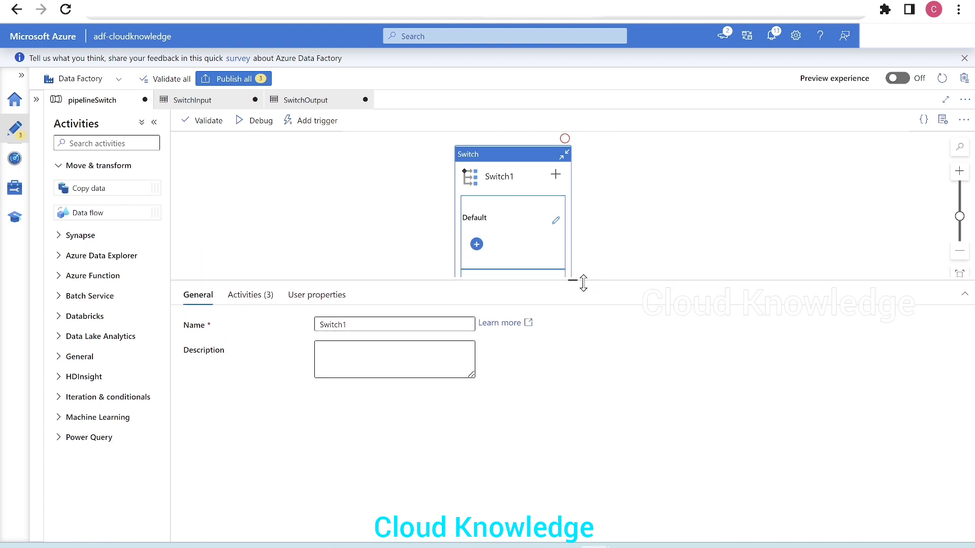
{"action": "left_click", "coordinate": [244, 295]}
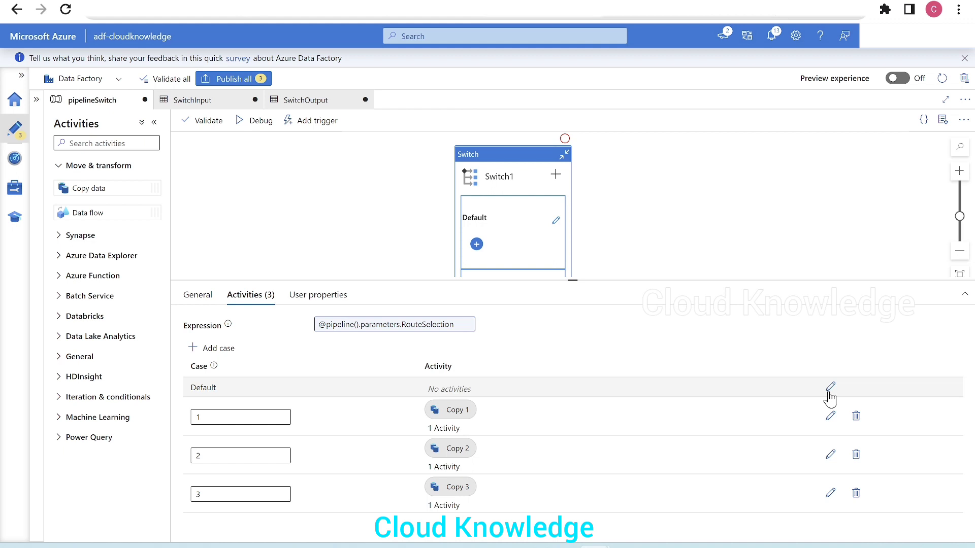
{"action": "left_click", "coordinate": [202, 129]}
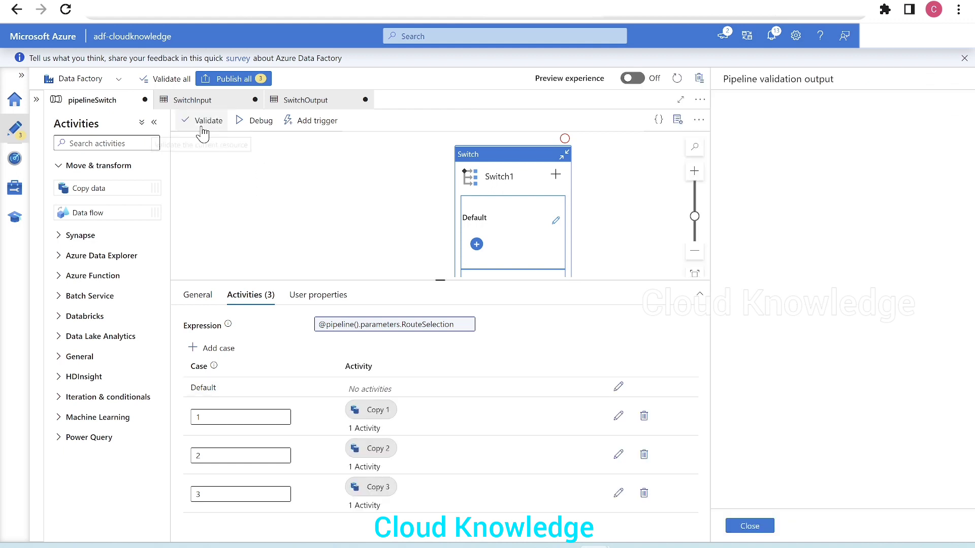
{"action": "left_click", "coordinate": [751, 526]}
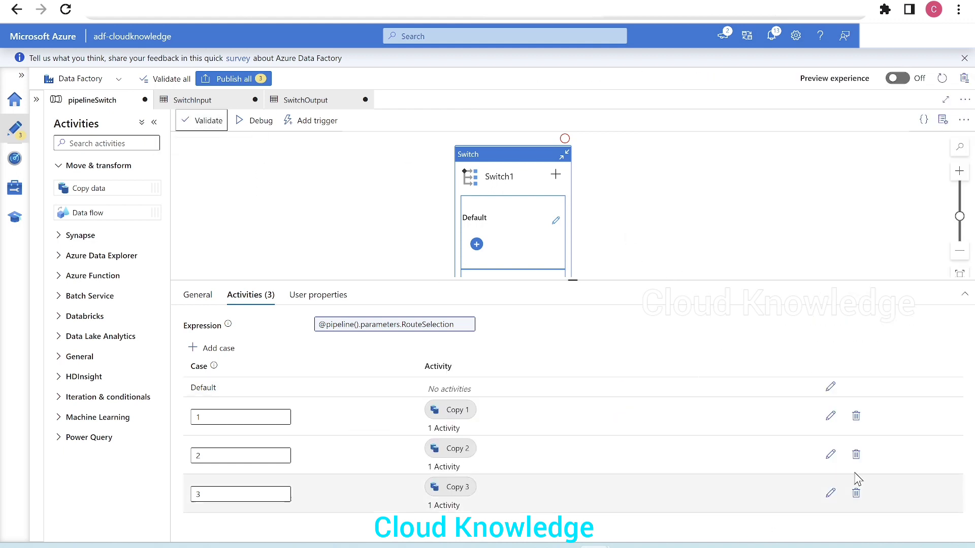
Step: Open a debug run of pipelineSwitch and set Inputfile to EmpSalary.csv, Outputfolder1 to F1, Outputfolder2 to F2 and Outputfolder3 to F3
{"action": "left_click", "coordinate": [261, 122]}
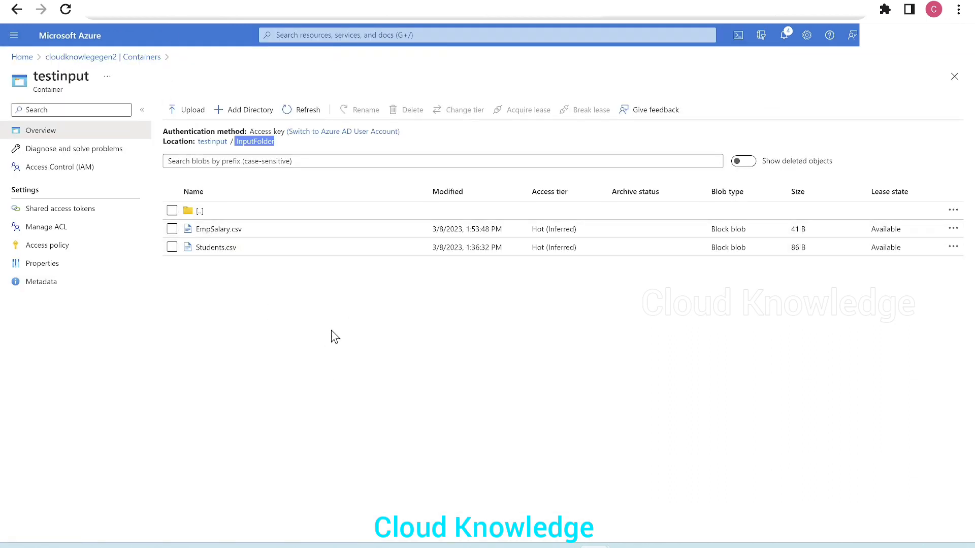
{"action": "left_click_drag", "start_coordinate": [243, 231], "coordinate": [196, 233]}
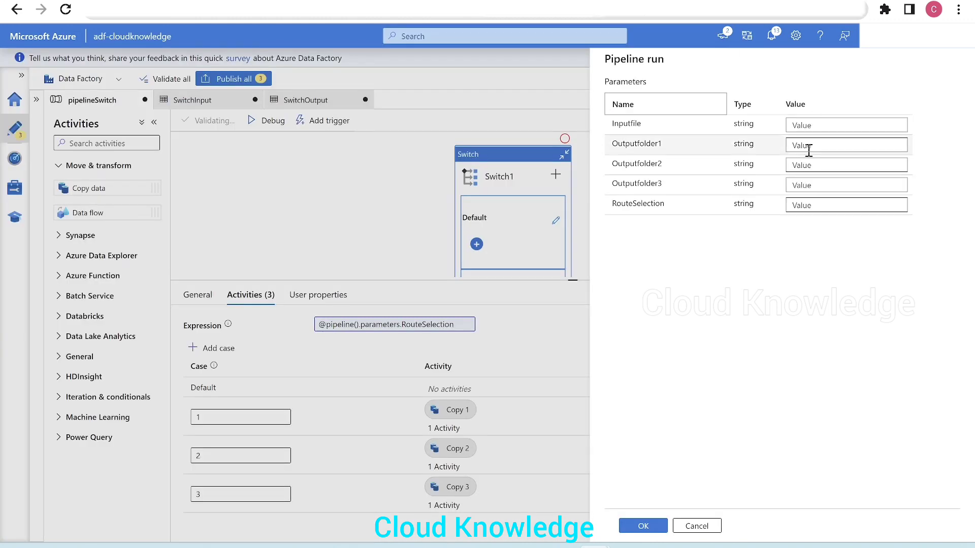
{"action": "key", "text": "ctrl+v"}
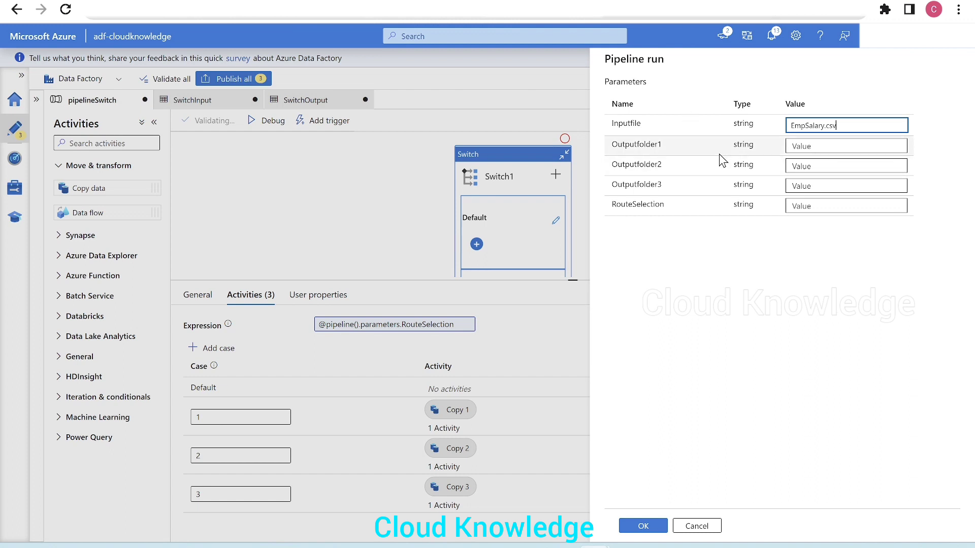
{"action": "left_click", "coordinate": [815, 146]}
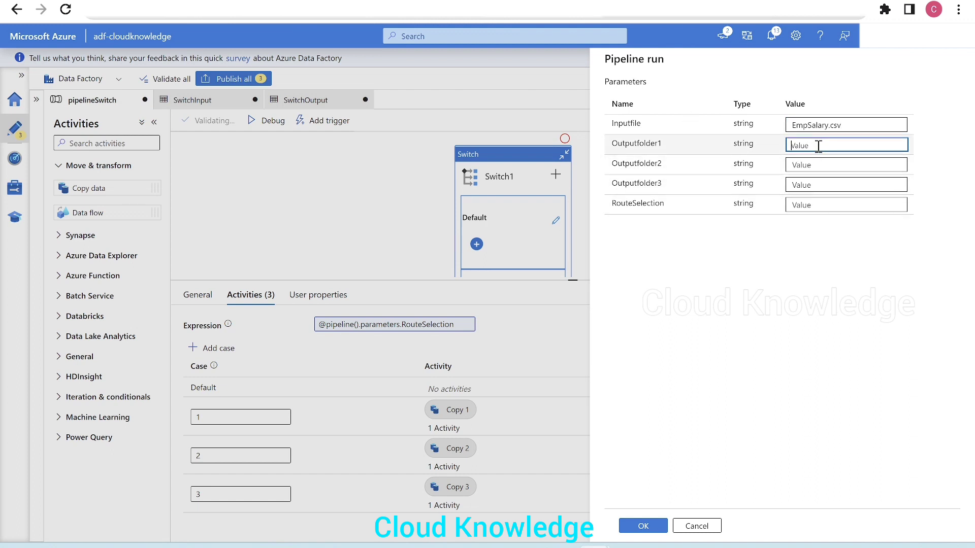
{"action": "type", "text": "F1"}
{"action": "left_click", "coordinate": [817, 166]}
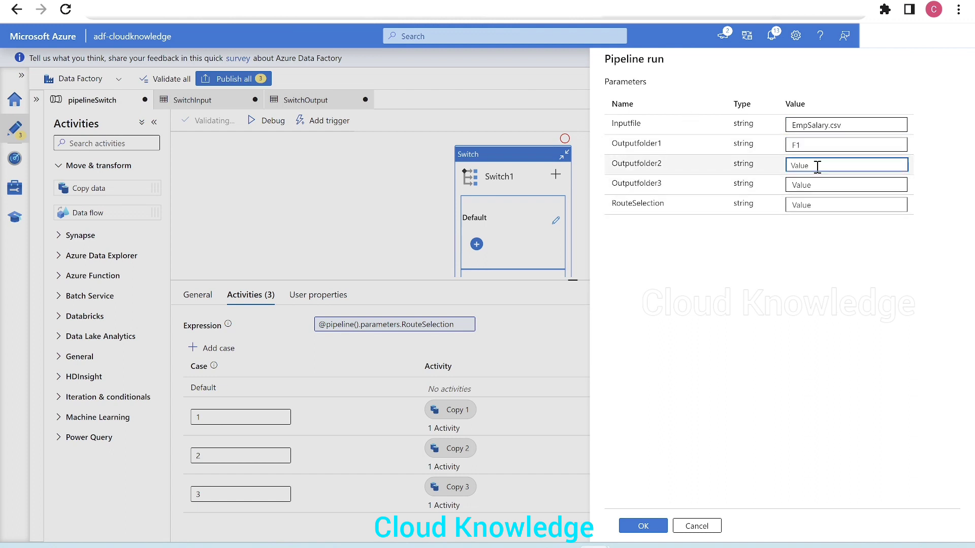
{"action": "type", "text": "F2"}
{"action": "left_click", "coordinate": [796, 188]}
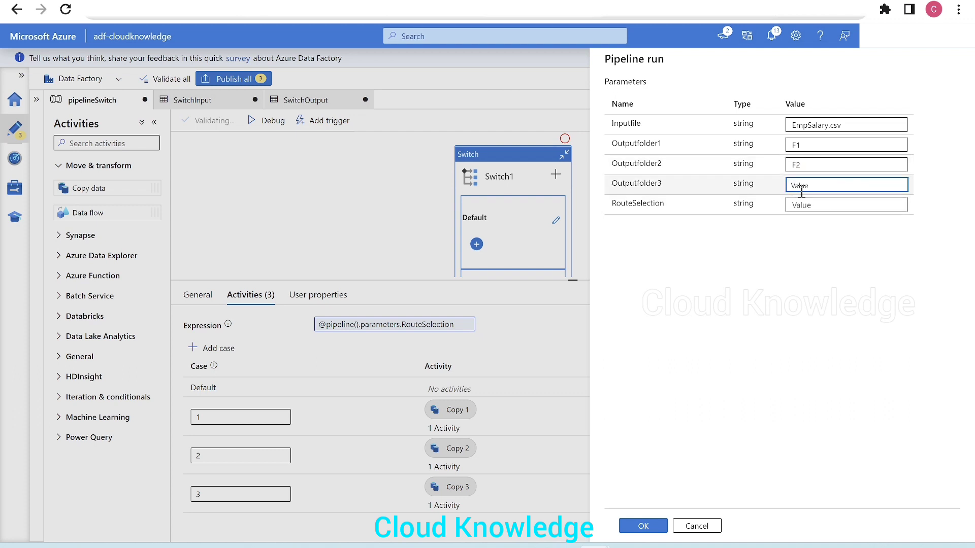
{"action": "type", "text": "F3"}
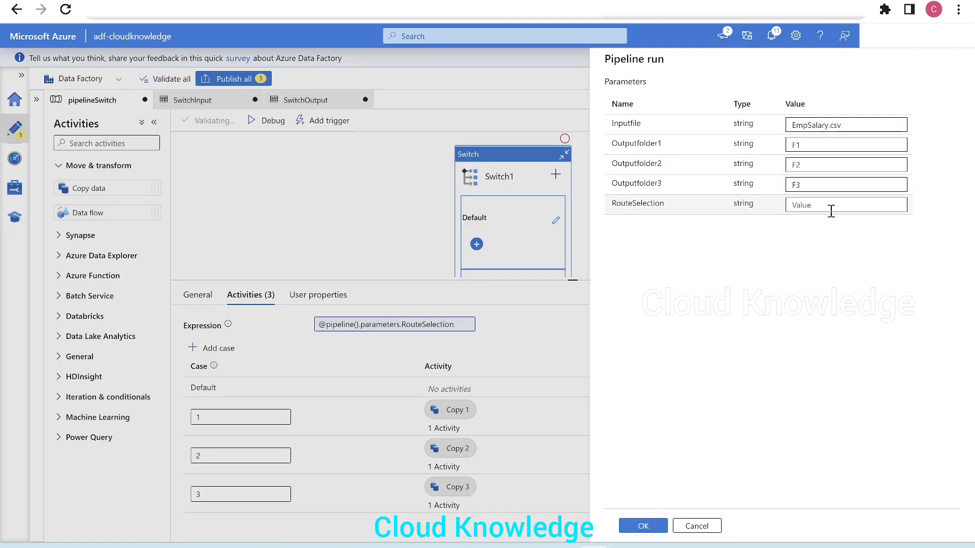
Step: Set RouteSelection to 3, run the pipeline and refresh its run status
{"action": "left_click", "coordinate": [802, 209]}
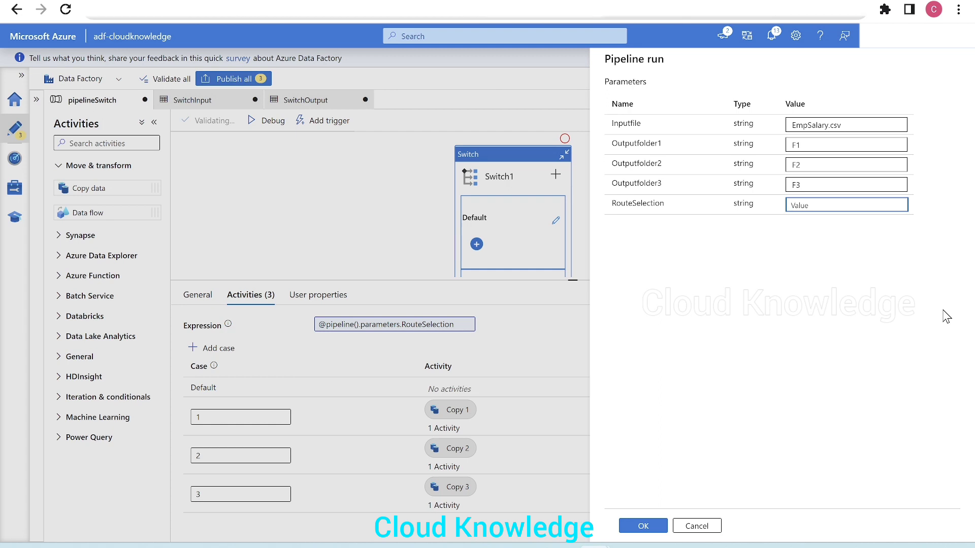
{"action": "type", "text": "3"}
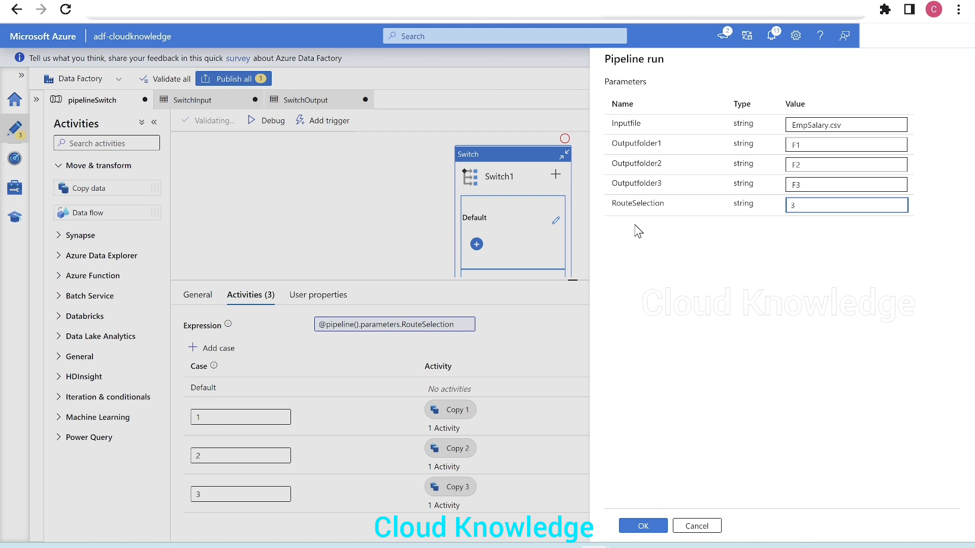
{"action": "left_click", "coordinate": [650, 530]}
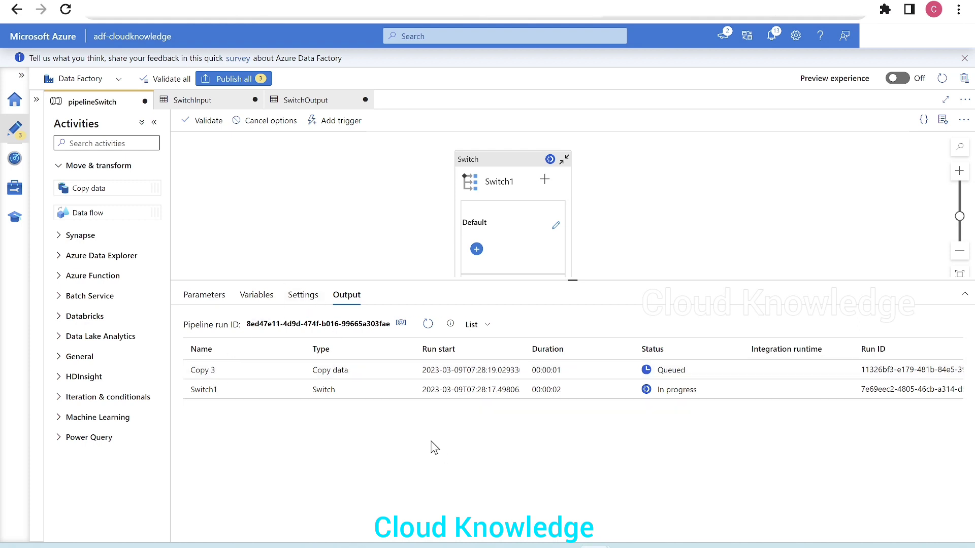
{"action": "left_click", "coordinate": [427, 325]}
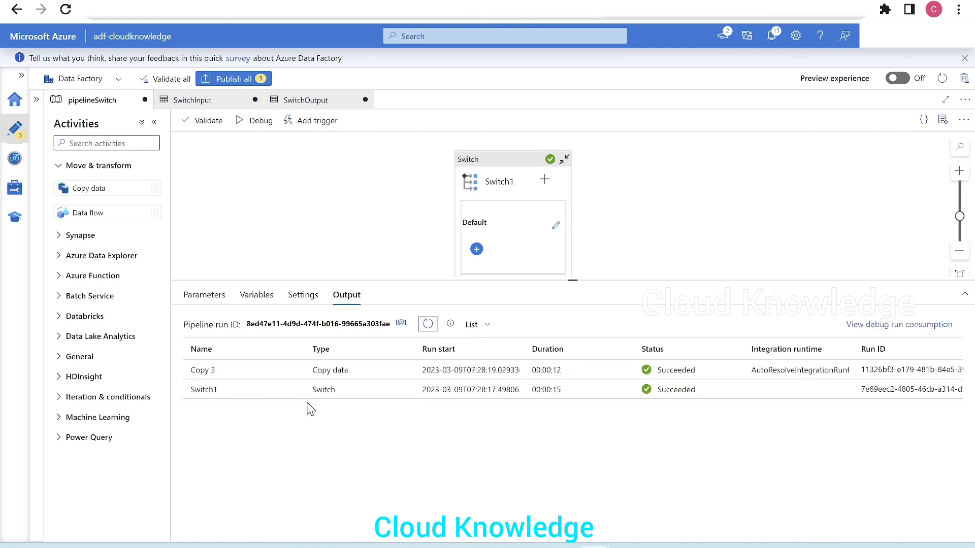
Step: Inspect the output of the Switch1 activity in the debug run
{"action": "mouse_move", "coordinate": [272, 370]}
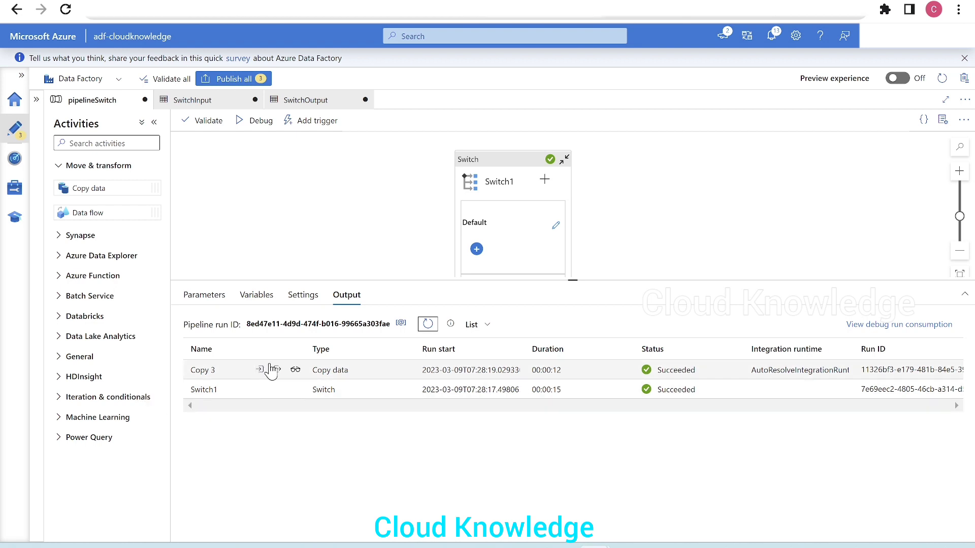
{"action": "left_click", "coordinate": [299, 395]}
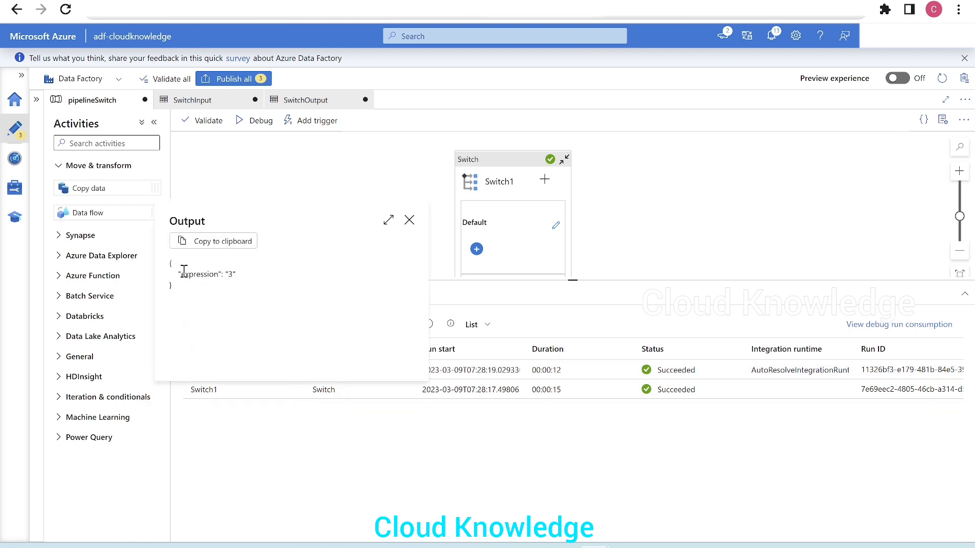
{"action": "left_click", "coordinate": [410, 220]}
{"action": "mouse_move", "coordinate": [276, 393]}
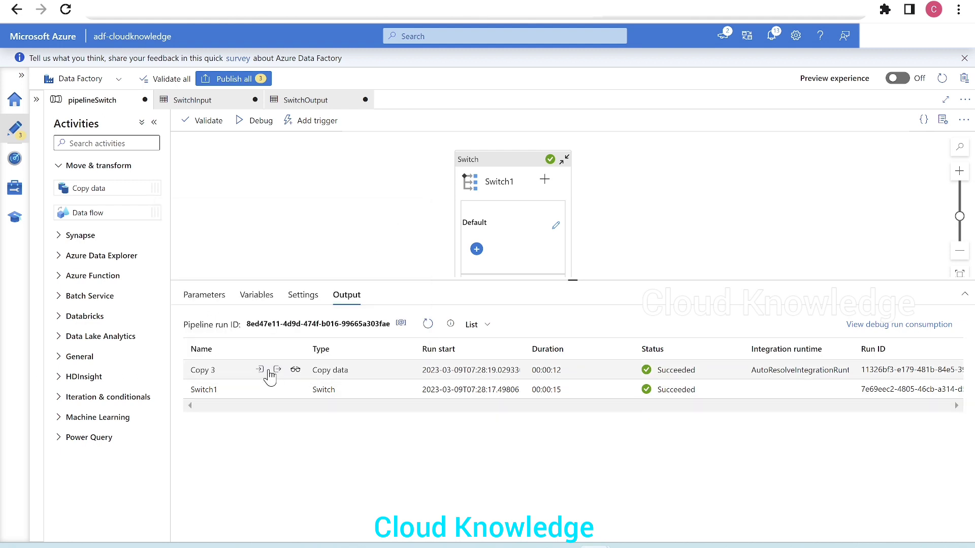
Step: Inspect the input and the output details of the Copy 3 activity run
{"action": "left_click", "coordinate": [273, 370]}
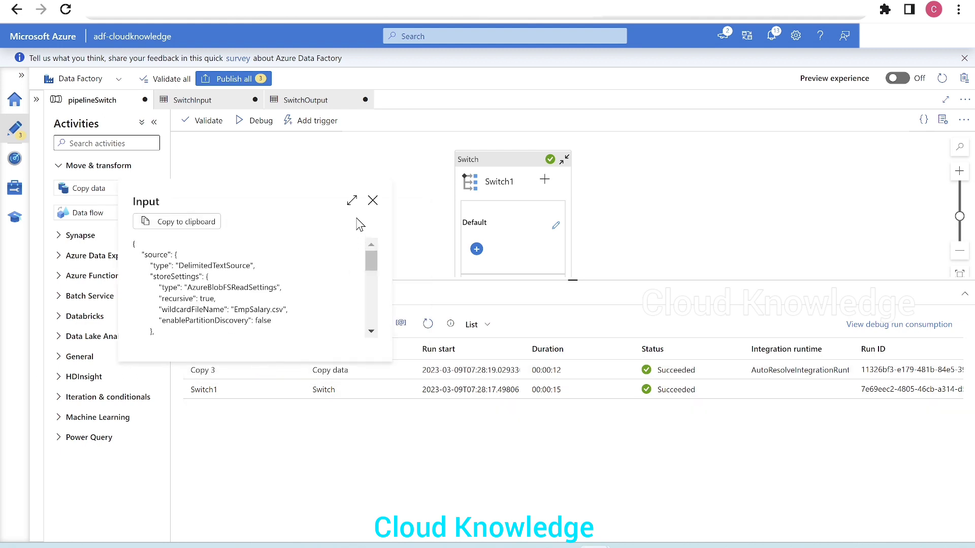
{"action": "left_click_drag", "start_coordinate": [301, 310], "coordinate": [213, 310]}
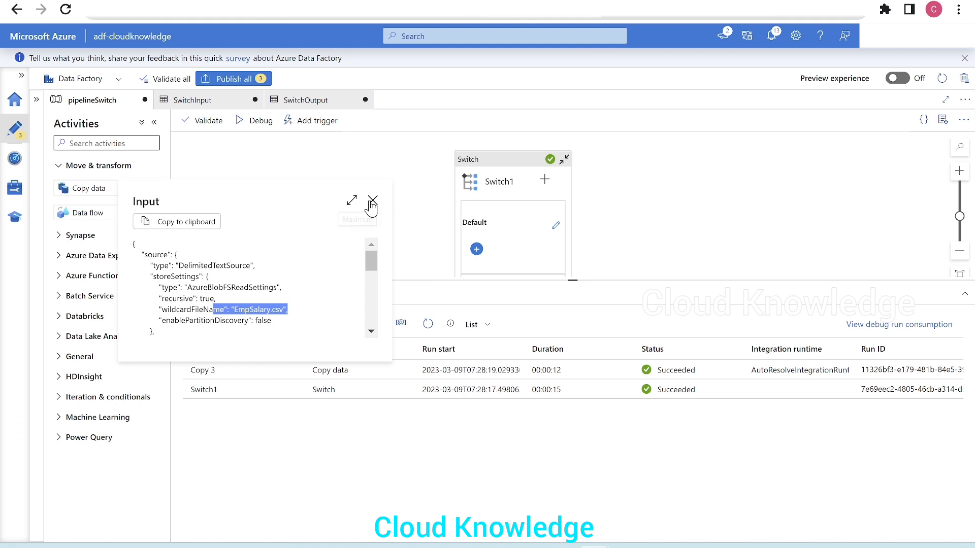
{"action": "left_click", "coordinate": [360, 211]}
{"action": "left_click", "coordinate": [374, 202]}
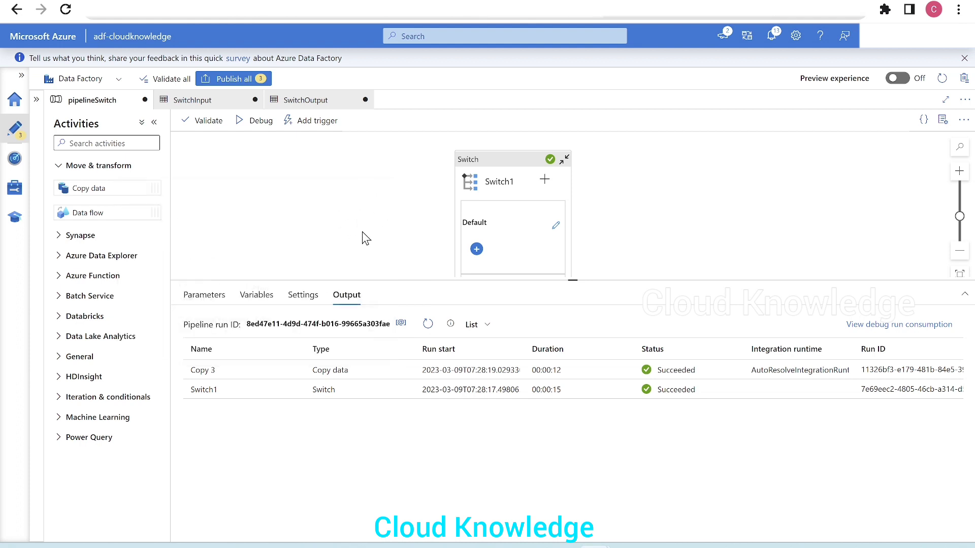
{"action": "left_click", "coordinate": [278, 370]}
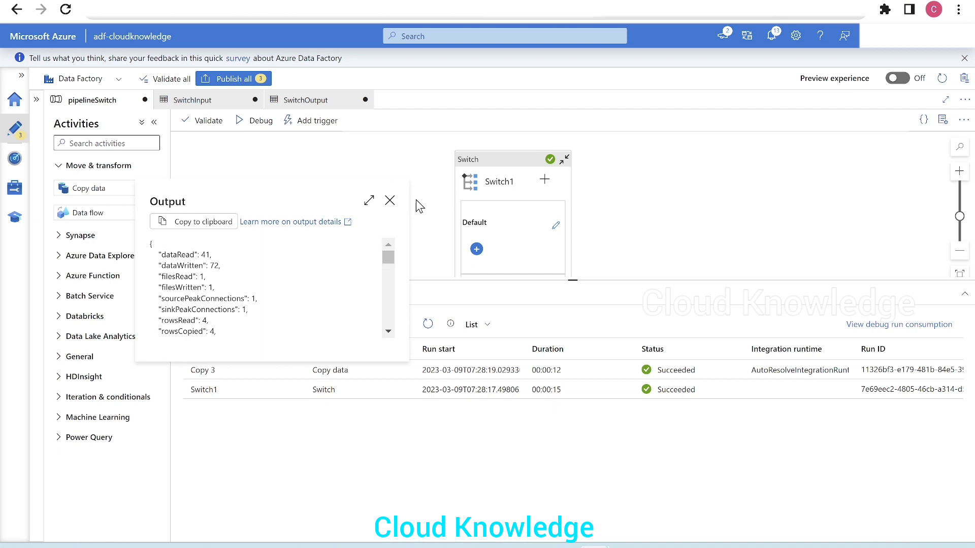
{"action": "left_click", "coordinate": [390, 201]}
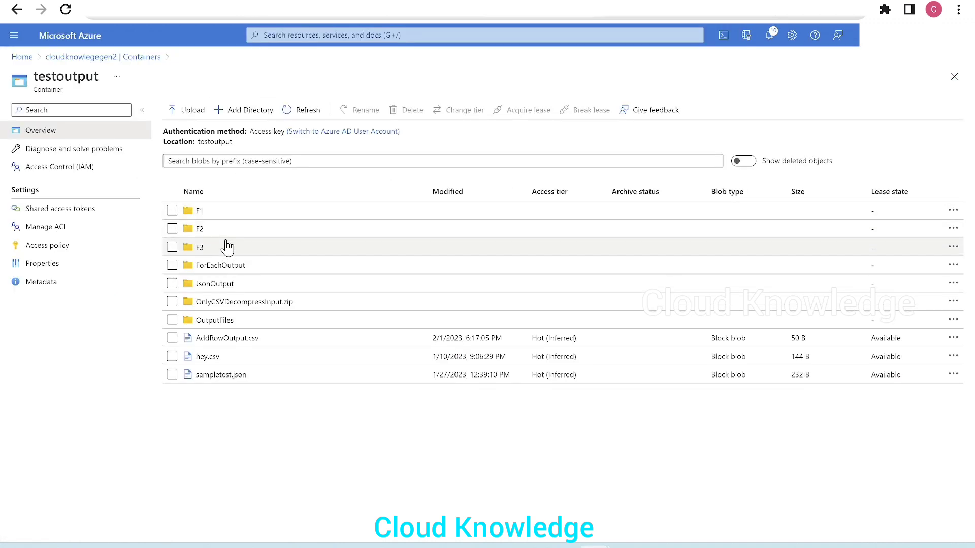
Step: Check folders F1, F2 and F3 of the testoutput container in the Azure portal for the copied file
{"action": "left_click", "coordinate": [213, 217]}
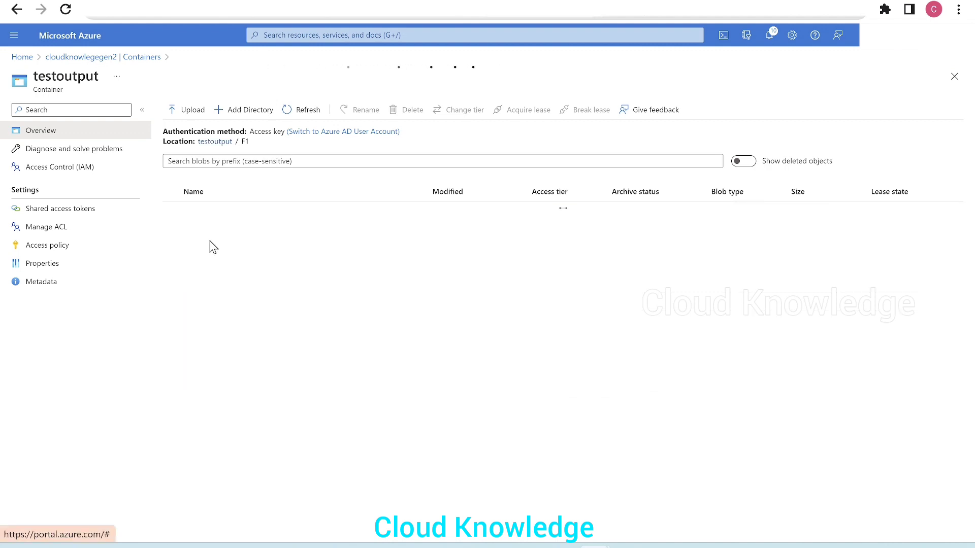
{"action": "left_click", "coordinate": [211, 233]}
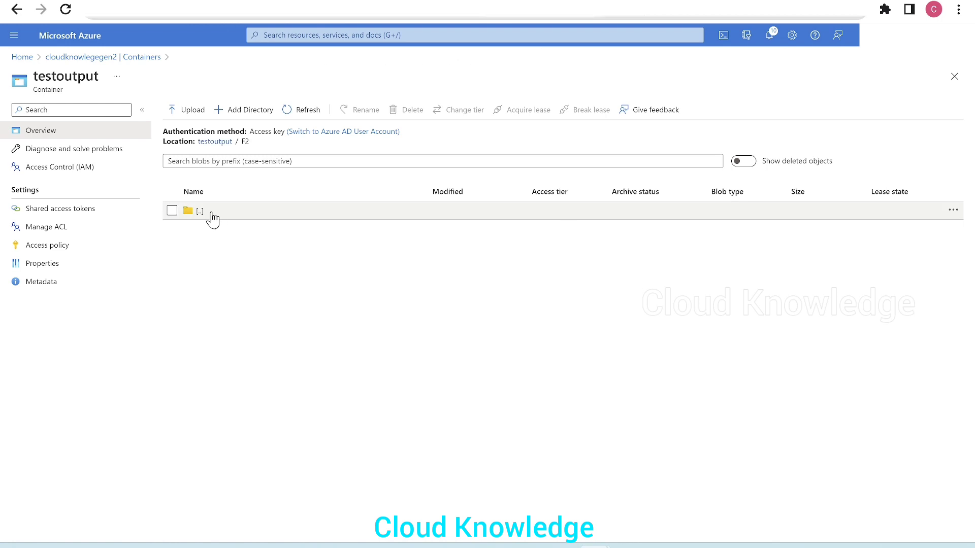
{"action": "left_click", "coordinate": [212, 218]}
{"action": "left_click", "coordinate": [213, 249]}
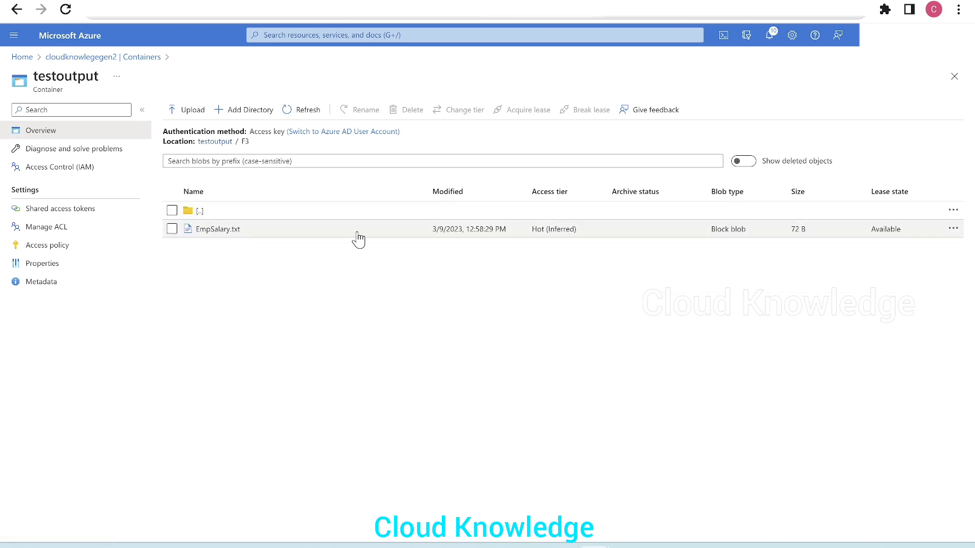
{"action": "left_click_drag", "start_coordinate": [444, 234], "coordinate": [521, 247]}
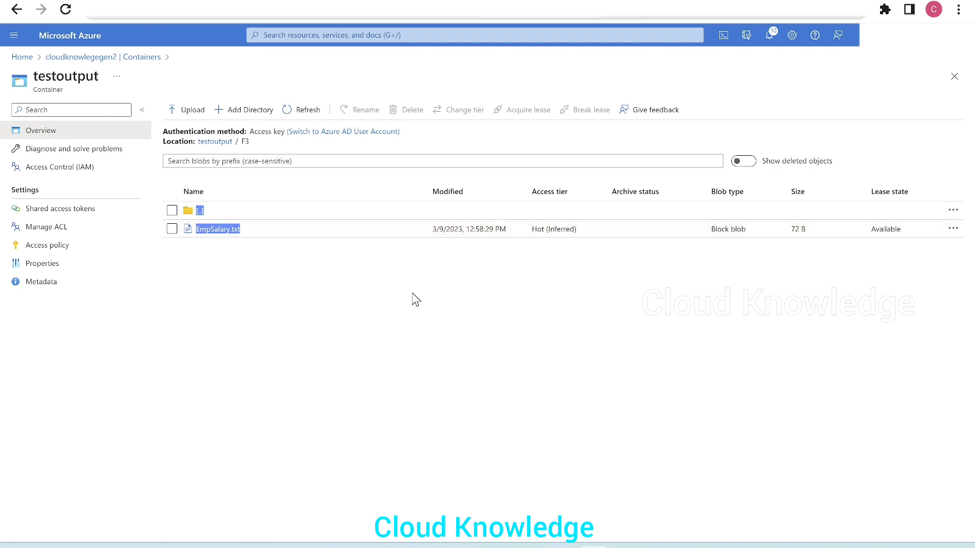
{"action": "left_click_drag", "start_coordinate": [187, 232], "coordinate": [302, 240]}
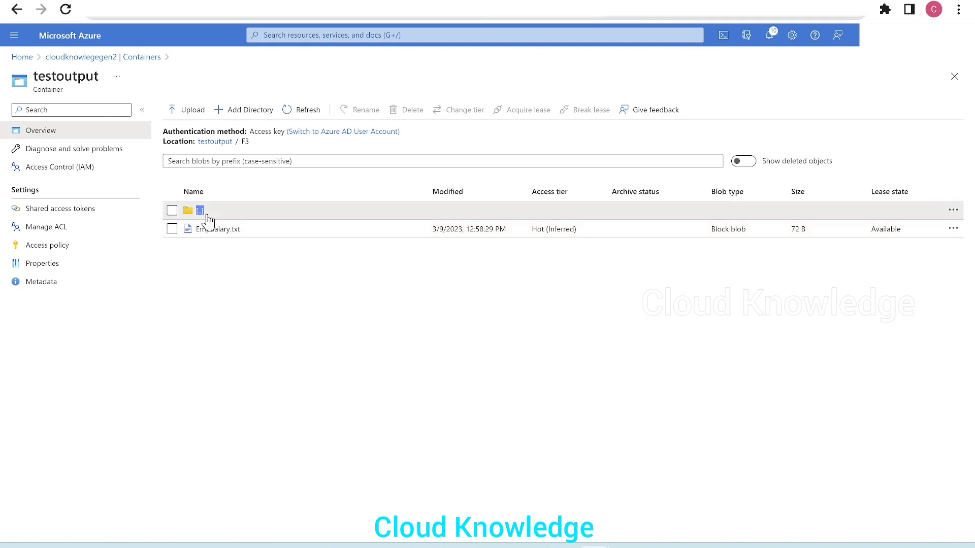
{"action": "left_click", "coordinate": [260, 211]}
{"action": "left_click", "coordinate": [196, 211]}
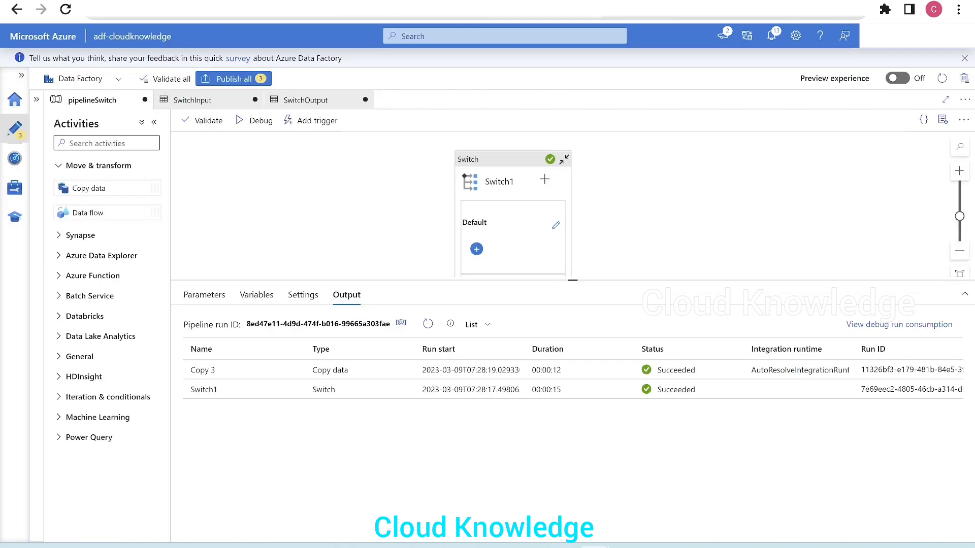
Step: Open another debug run in Data Factory with Inputfile Students.csv and F1, F2 and F3 for Outputfolder1, Outputfolder2 and Outputfolder3
{"action": "left_click", "coordinate": [262, 123]}
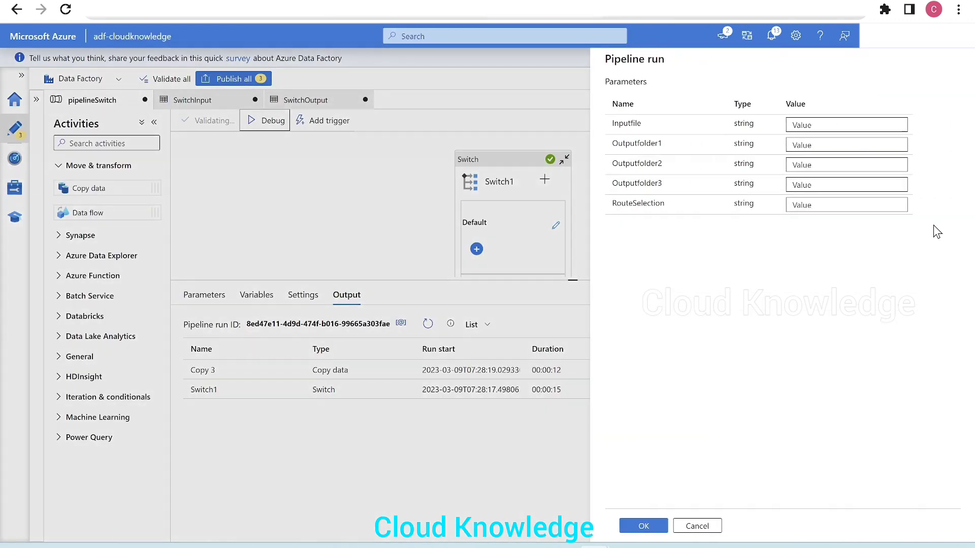
{"action": "left_click", "coordinate": [839, 125]}
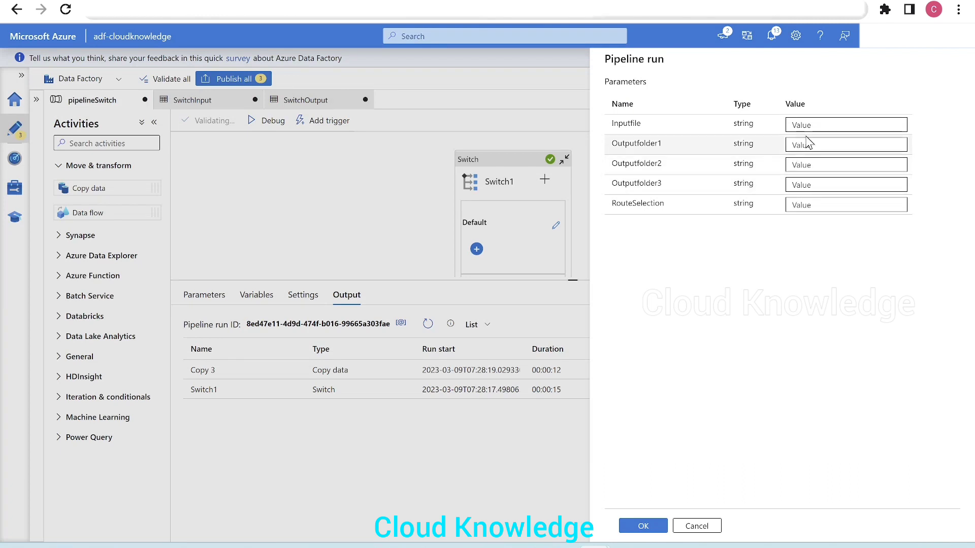
{"action": "left_click", "coordinate": [800, 126]}
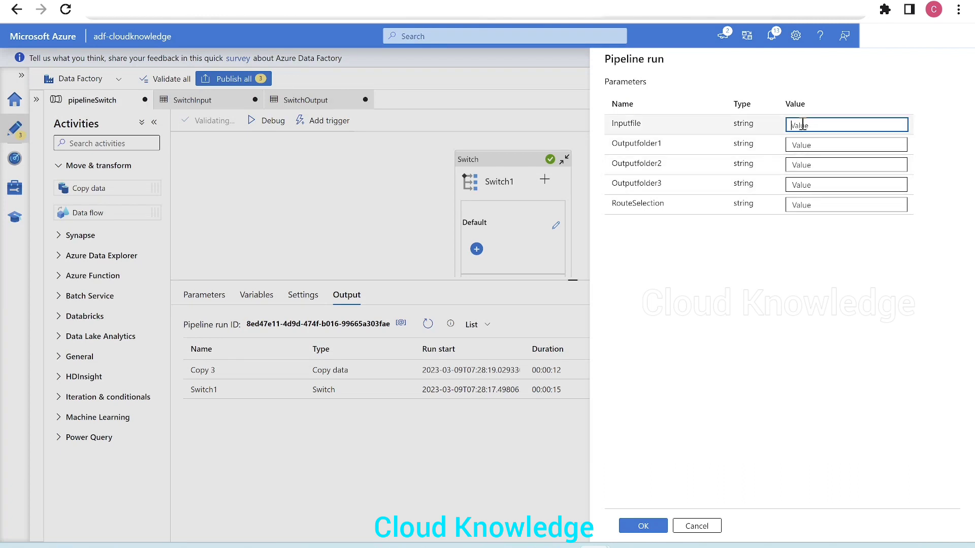
{"action": "type", "text": "Students.csv"}
{"action": "left_click", "coordinate": [824, 147]}
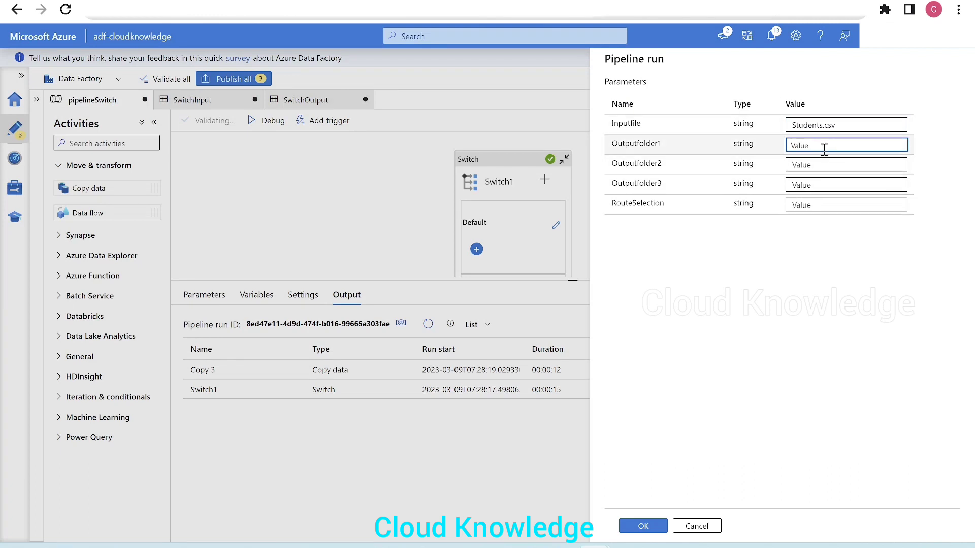
{"action": "type", "text": "F1"}
{"action": "key", "text": "Tab"}
{"action": "type", "text": "F"}
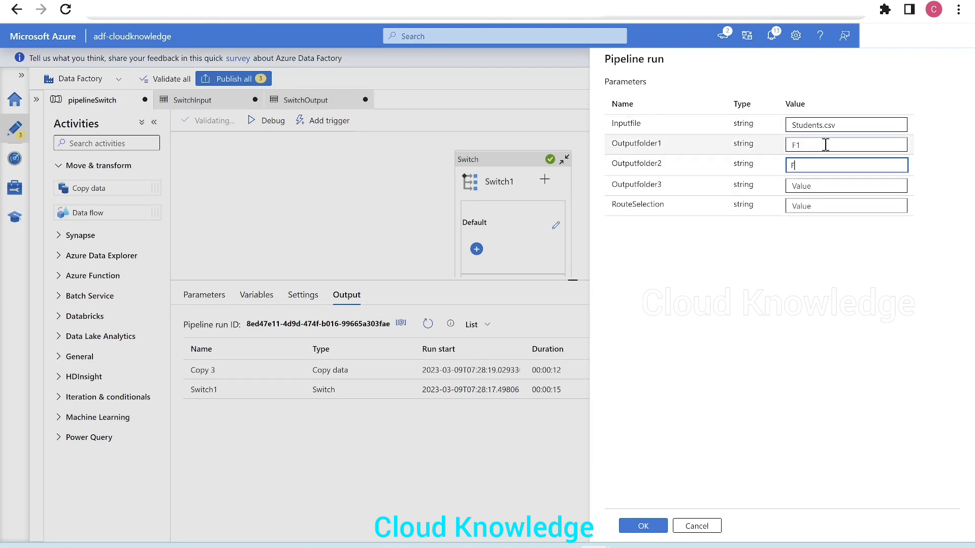
{"action": "type", "text": "2"}
{"action": "key", "text": "Tab"}
{"action": "type", "text": "F3"}
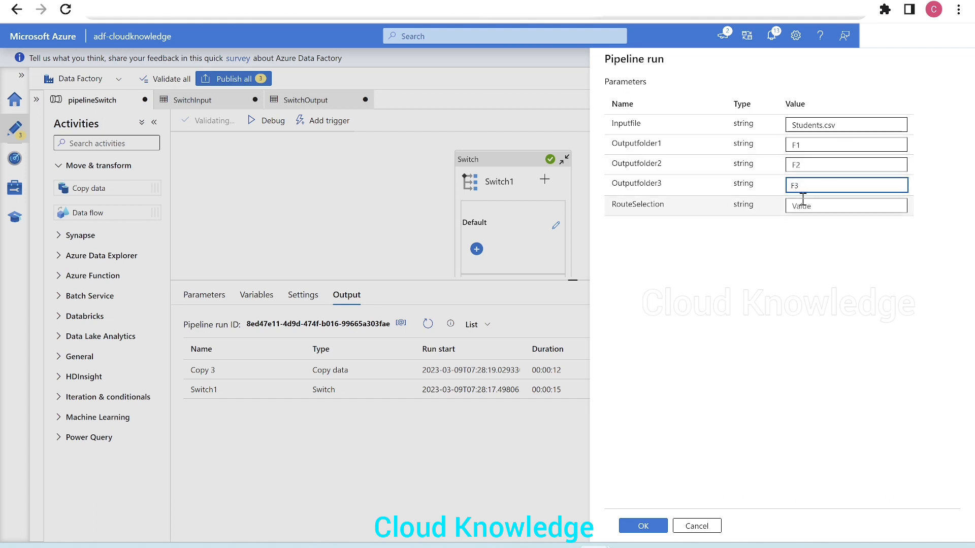
Step: Set RouteSelection to 1 and run the pipeline
{"action": "left_click", "coordinate": [817, 206]}
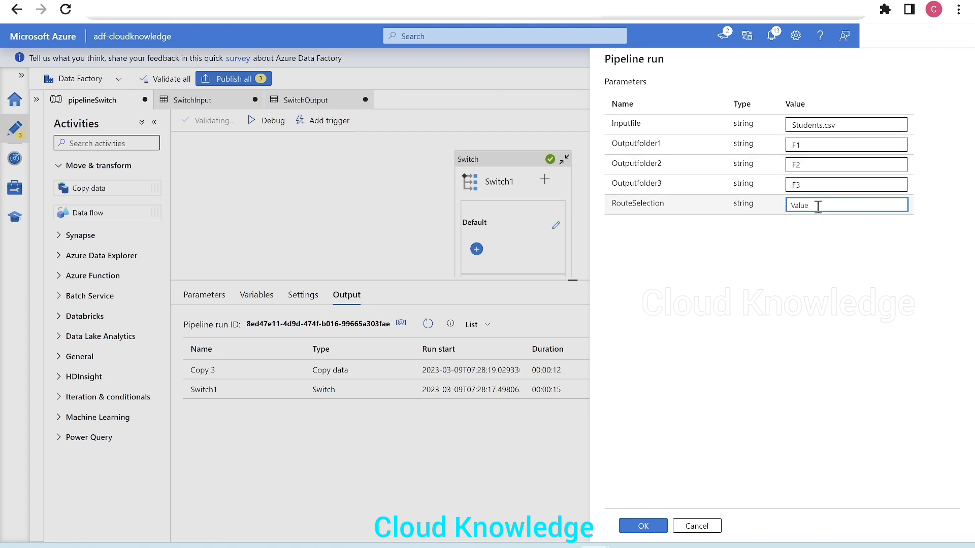
{"action": "type", "text": "1"}
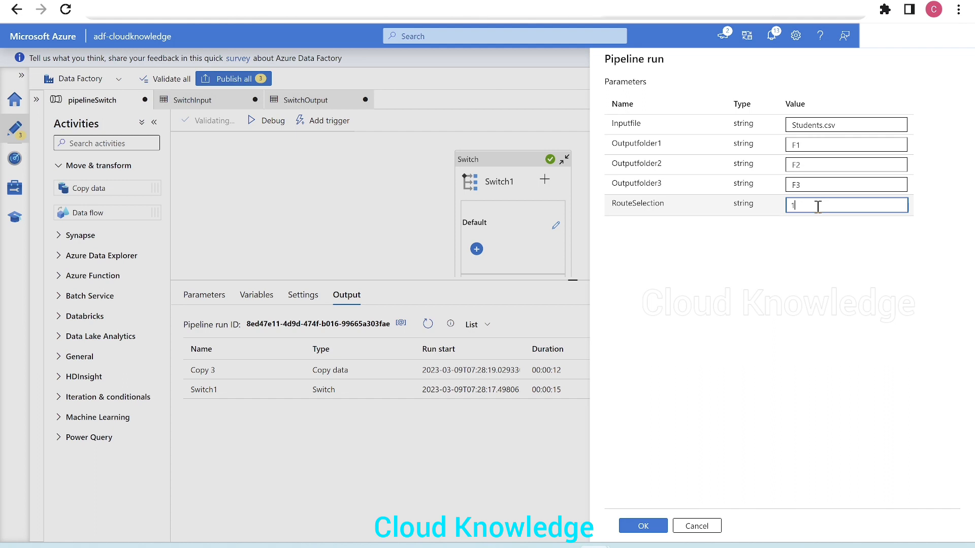
{"action": "left_click", "coordinate": [655, 533]}
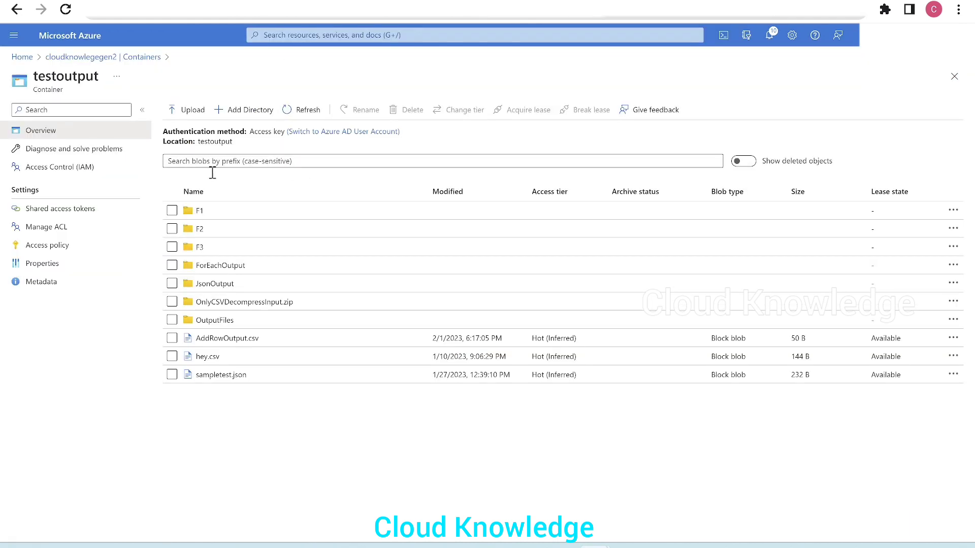
Step: Check folder F1 of the testoutput container for the copied file, then return to the pipeline and enlarge its canvas
{"action": "left_click", "coordinate": [209, 216]}
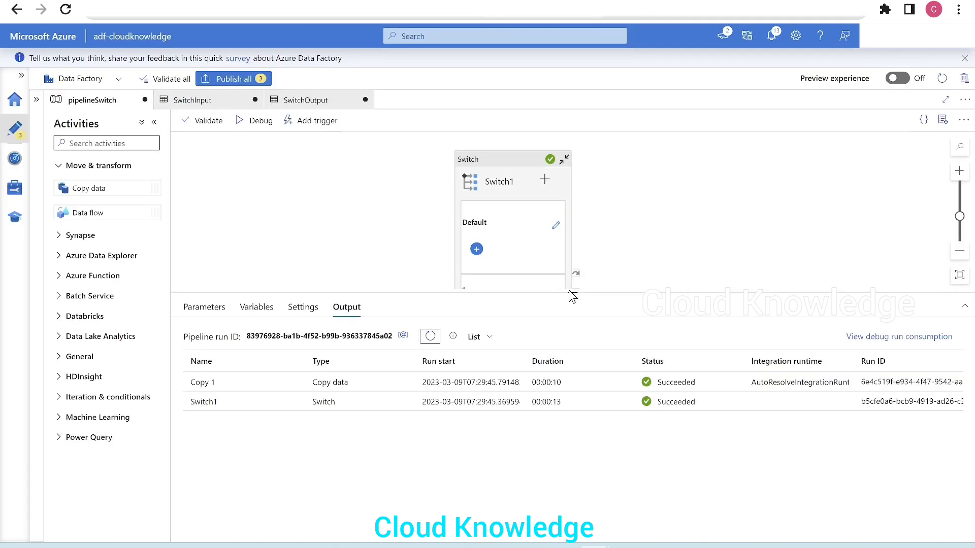
{"action": "left_click_drag", "start_coordinate": [570, 291], "coordinate": [572, 344]}
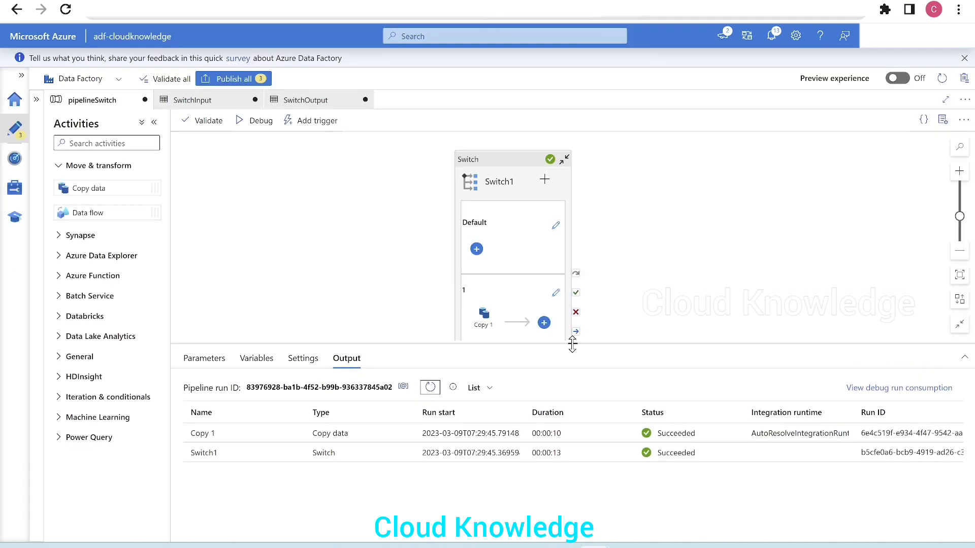